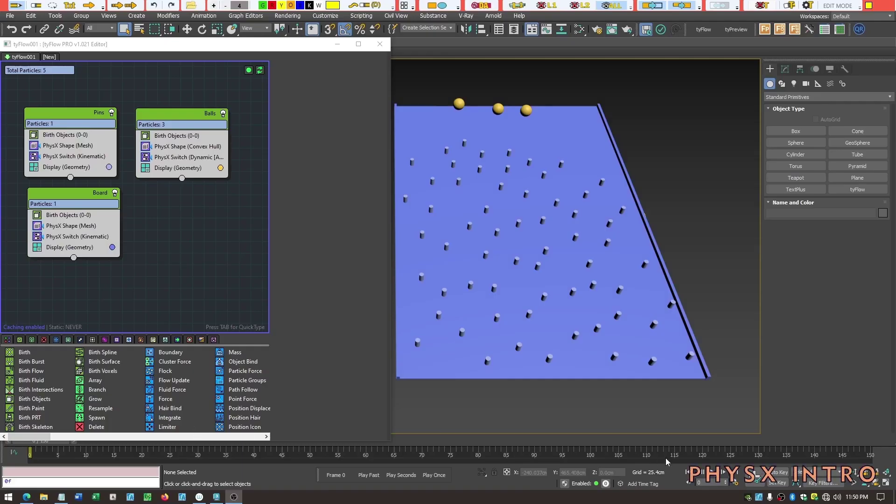
- Play the pin-board ball simulation, stop it, and view the PhysX notes before returning to the scene
click(707, 472)
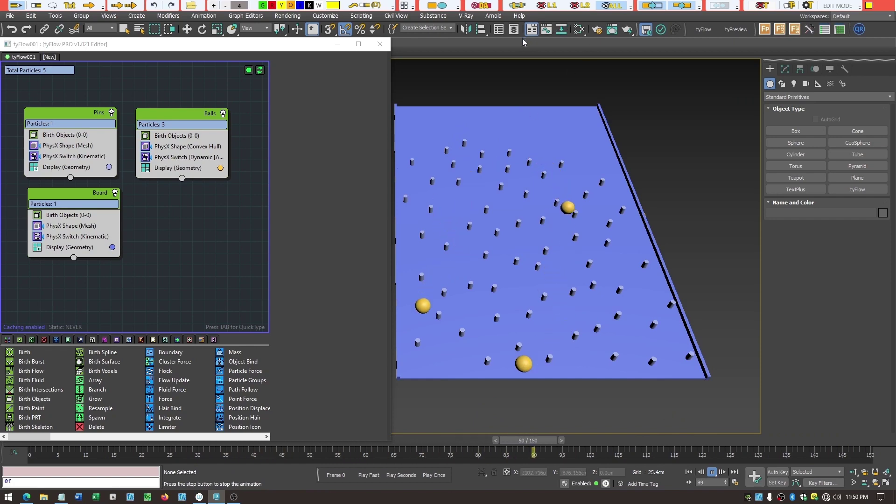
click(613, 6)
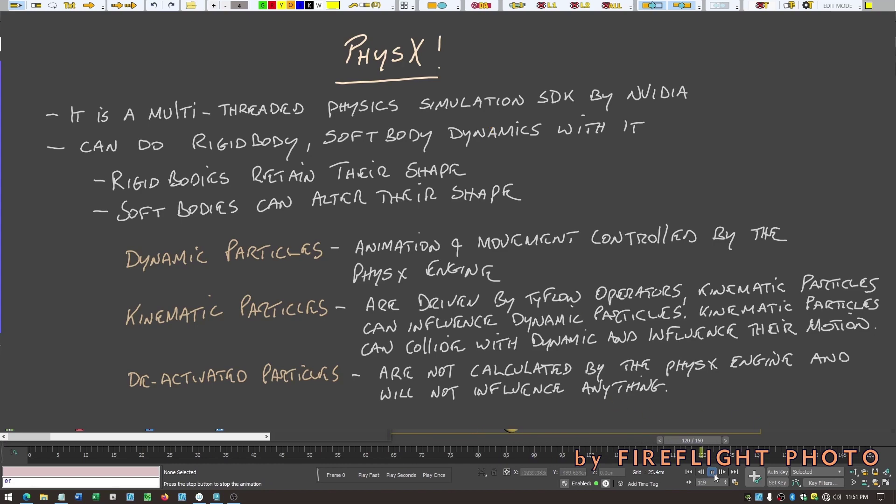
click(712, 472)
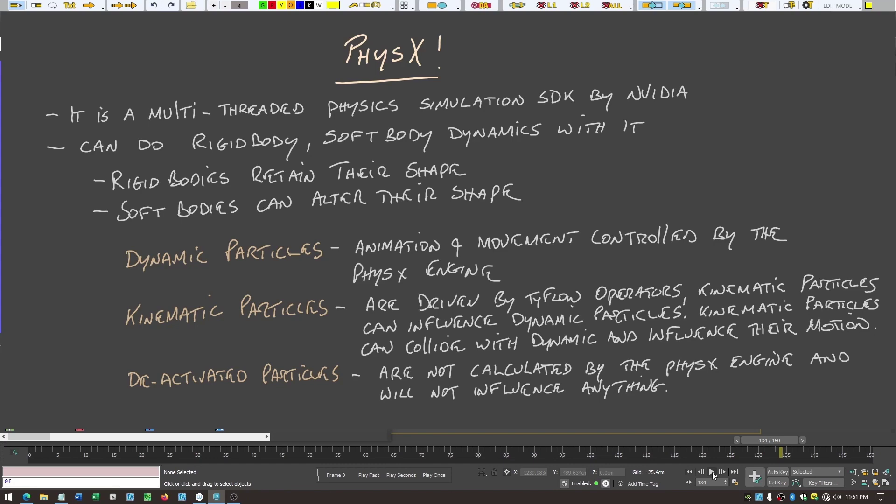
click(613, 5)
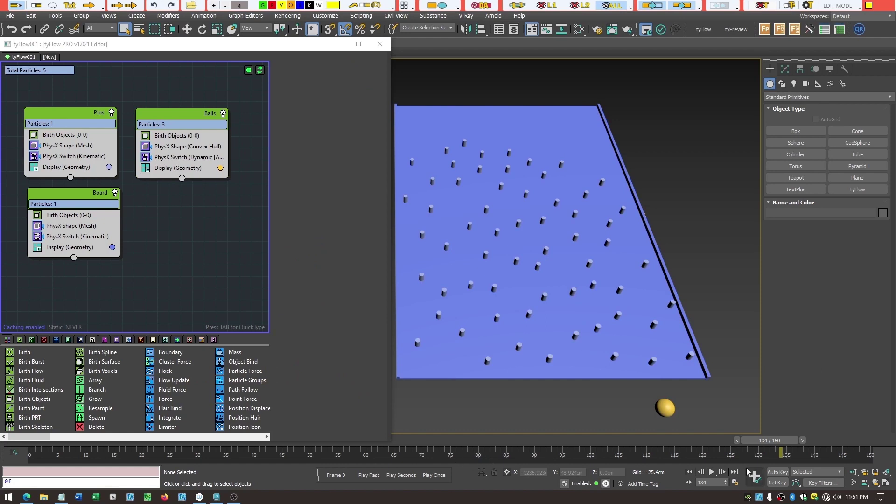
- Scrub the simulation back to frame 50, review the PhysX notes on particle types, and play the animation again
drag(757, 441, 305, 409)
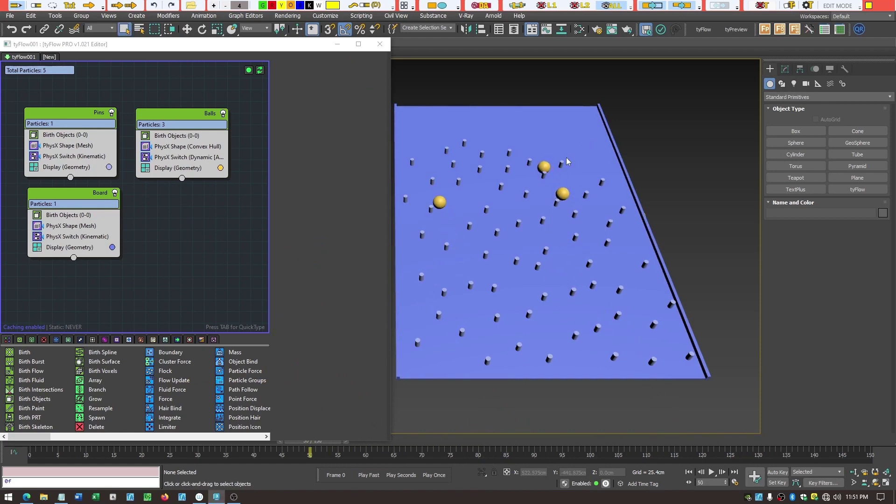
click(611, 9)
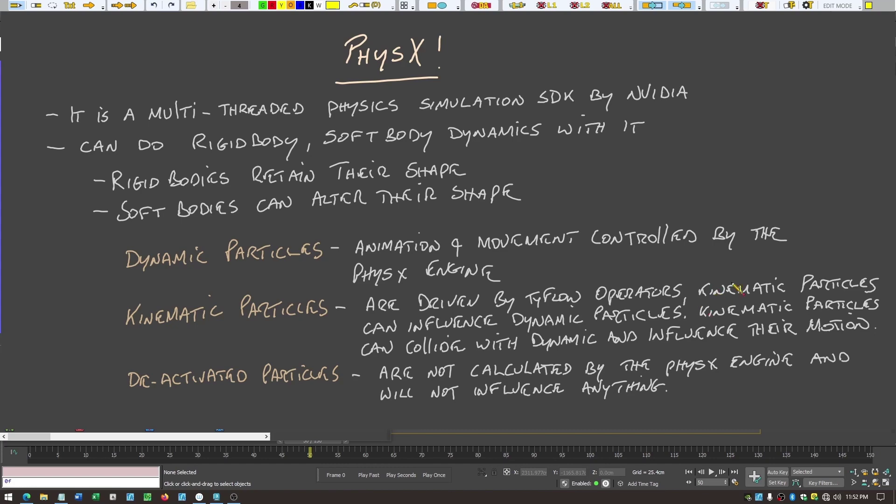
click(611, 5)
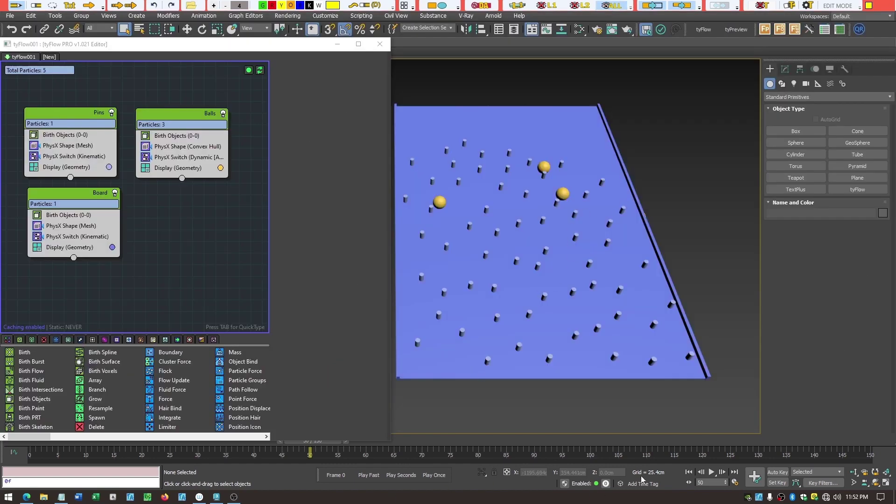
click(710, 473)
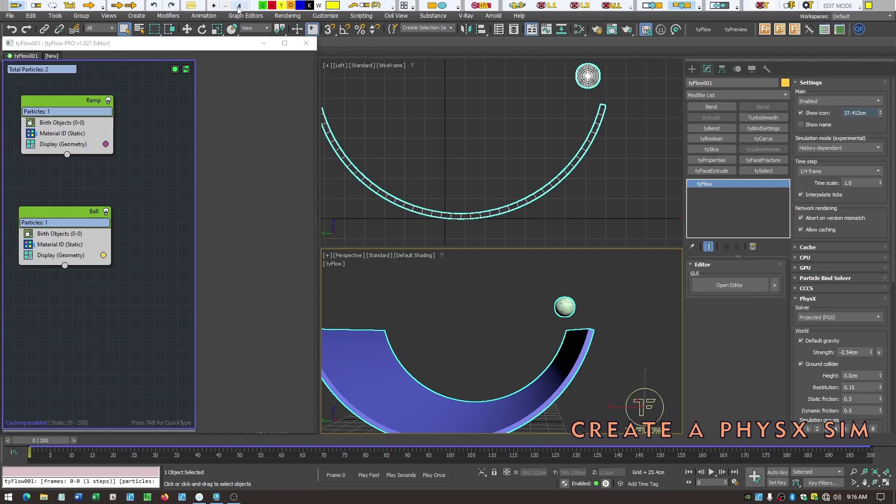
- Sketch arrows for the ball's back-and-forth path inside the ramp in the Left view with pen width 3, and clear them
click(225, 6)
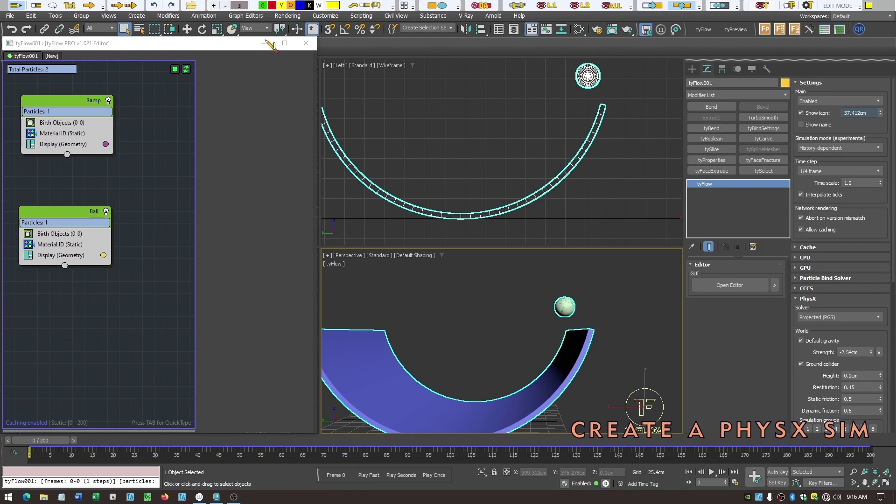
click(332, 5)
click(363, 20)
mouse_move(582, 107)
mouse_down()
mouse_move(566, 147)
mouse_move(465, 185)
mouse_move(357, 140)
mouse_move(342, 122)
mouse_move(352, 129)
mouse_up()
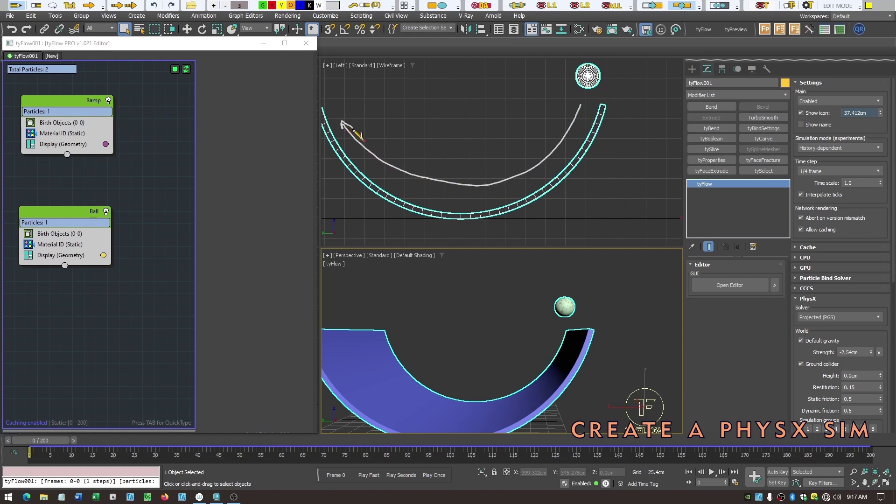
mouse_move(509, 152)
mouse_down()
mouse_move(448, 167)
mouse_move(420, 160)
mouse_move(514, 149)
mouse_move(511, 159)
mouse_up()
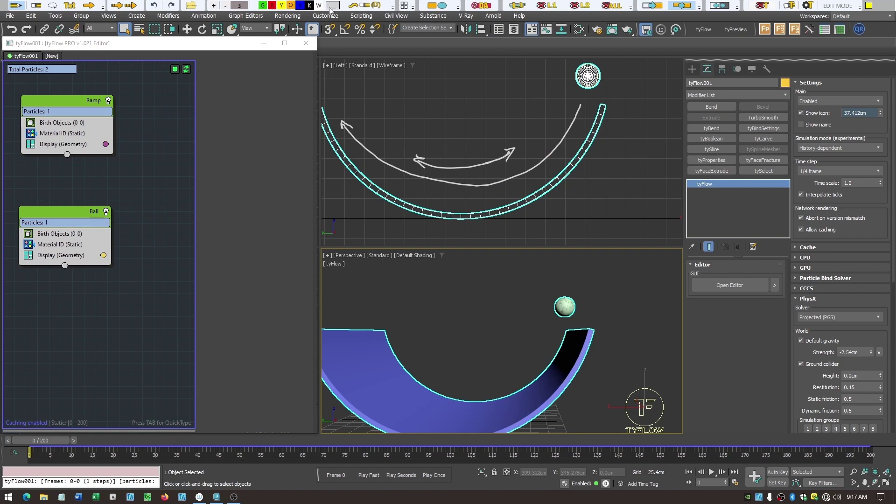
key(Escape)
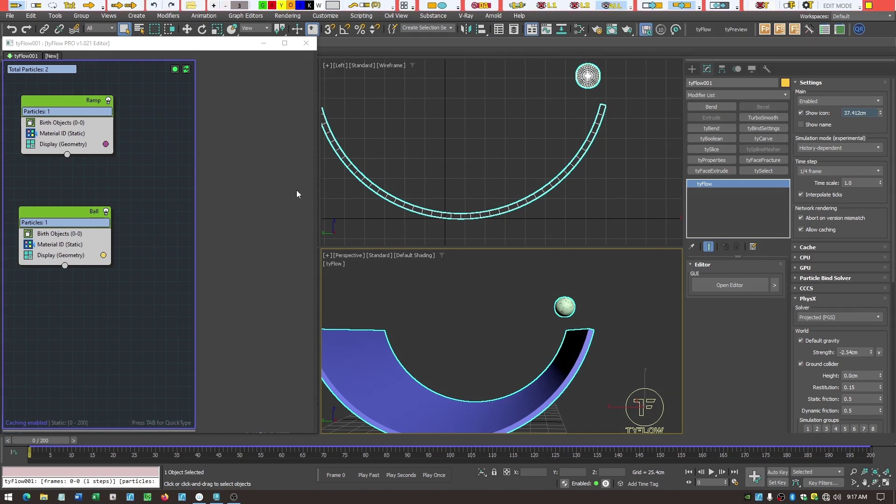
- Add a PhysX Shape operator below Birth Objects in the Ramp event
click(65, 108)
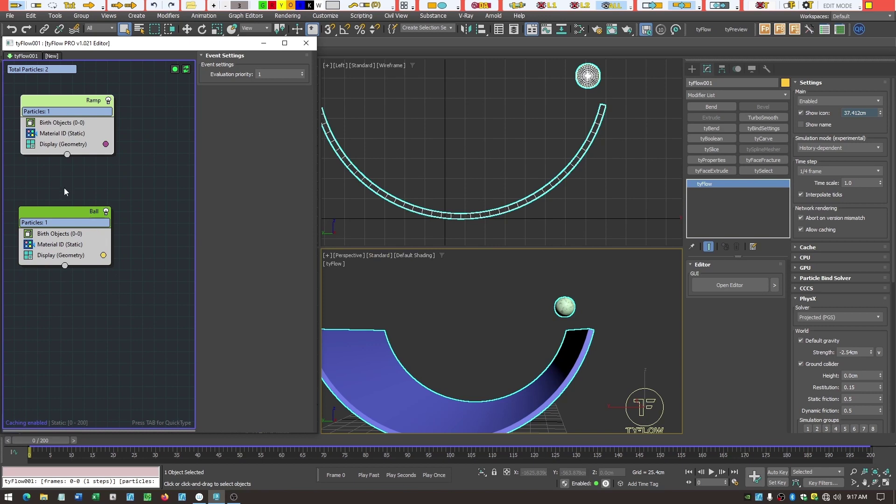
click(69, 122)
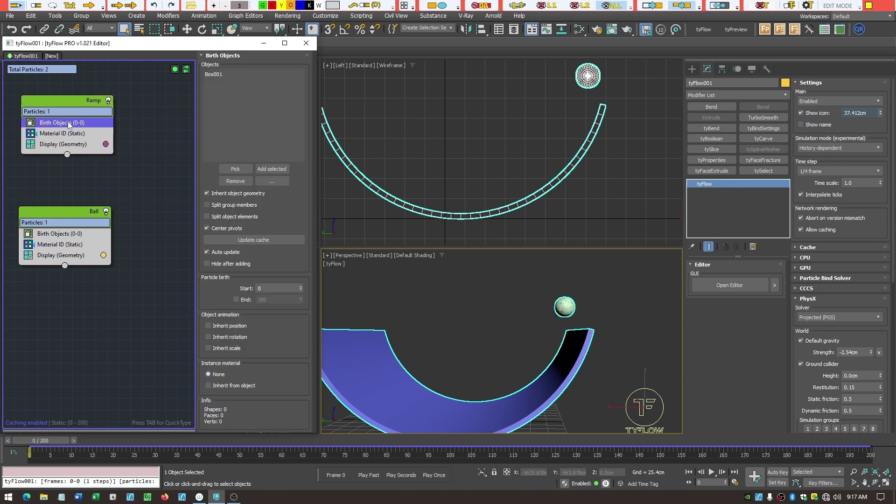
key(Tab)
text(ph)
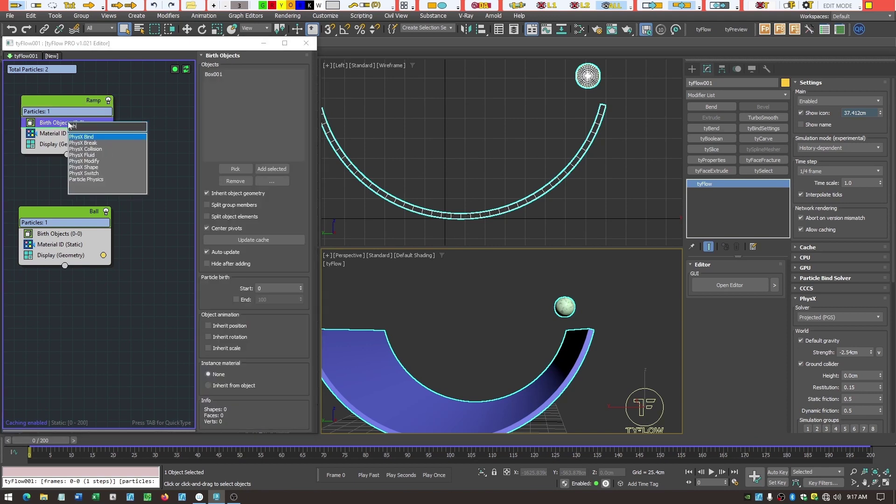
click(94, 167)
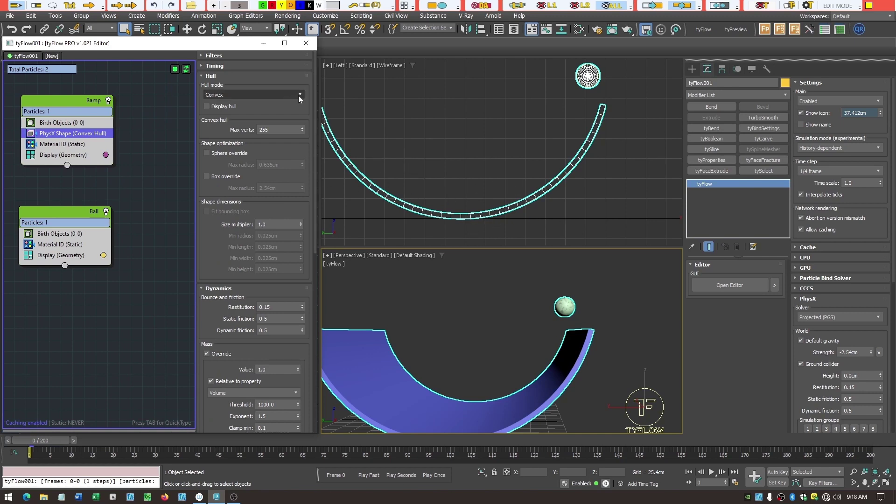
- Preview the ramp's collision hull, set its hull mode to Mesh, and turn the hull display back off
click(207, 107)
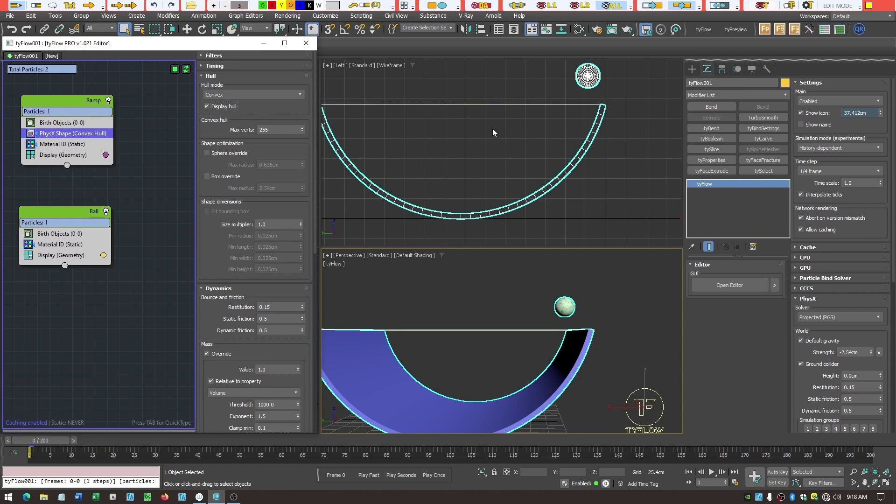
click(301, 95)
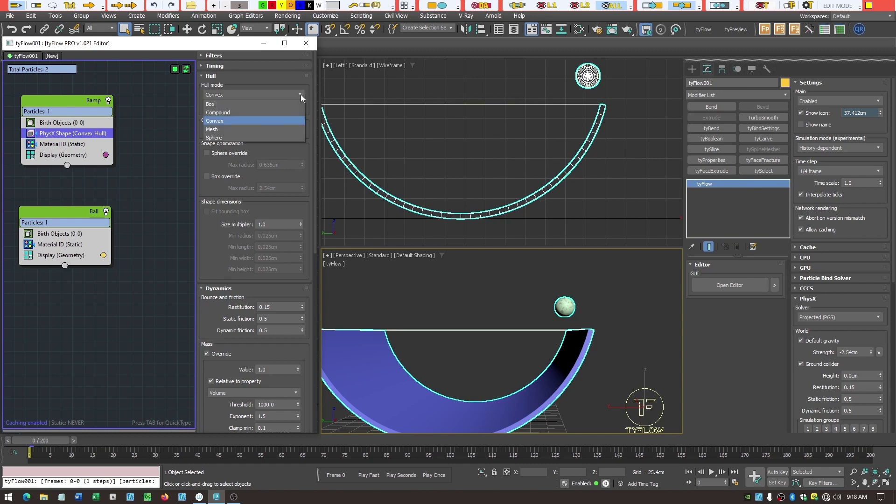
click(227, 129)
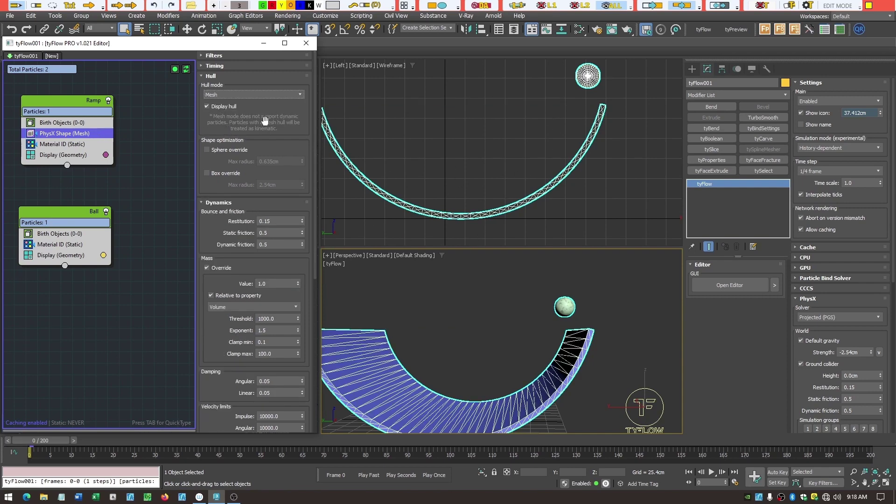
click(207, 107)
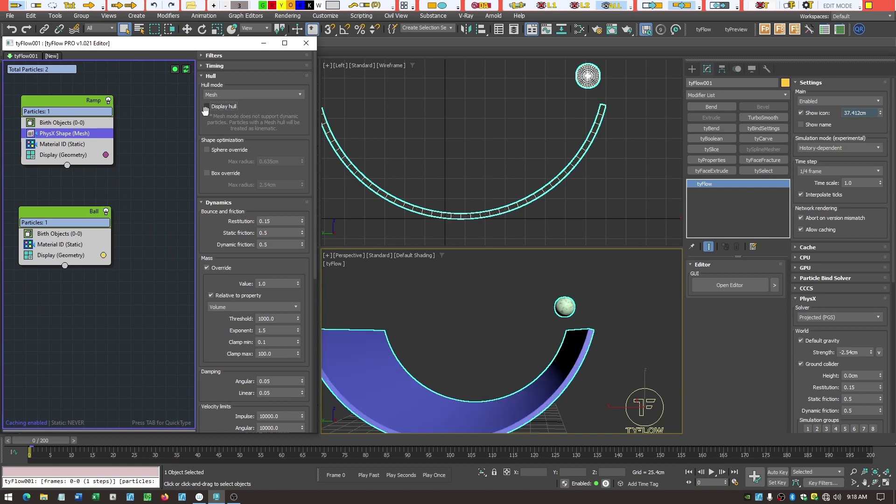
- Add a PhysX Shape operator below Birth Objects in the Ball event
click(64, 212)
click(63, 234)
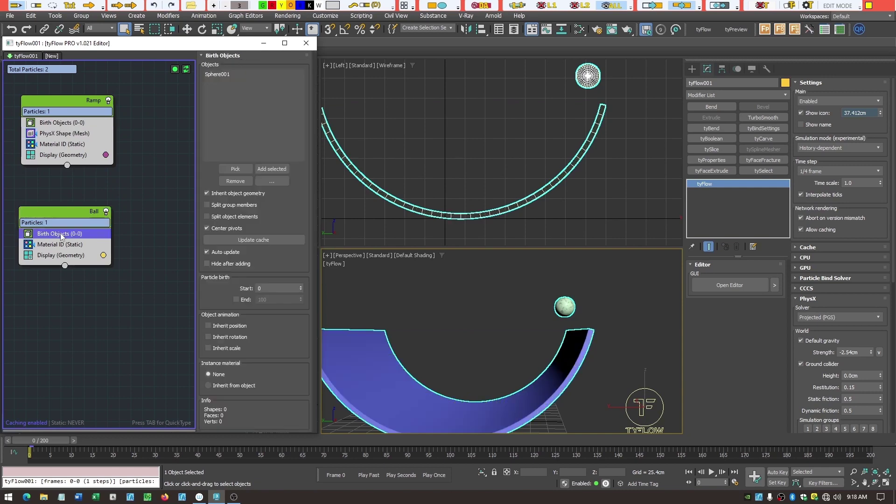
key(Tab)
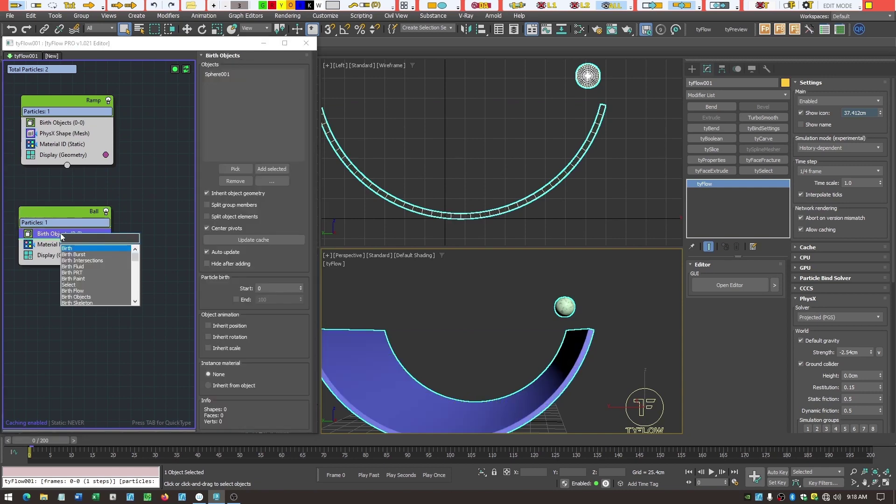
text(phys)
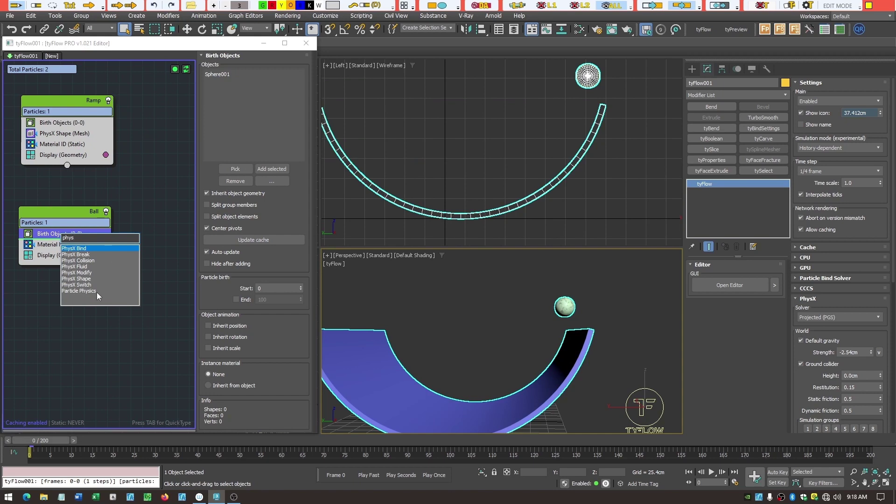
click(78, 278)
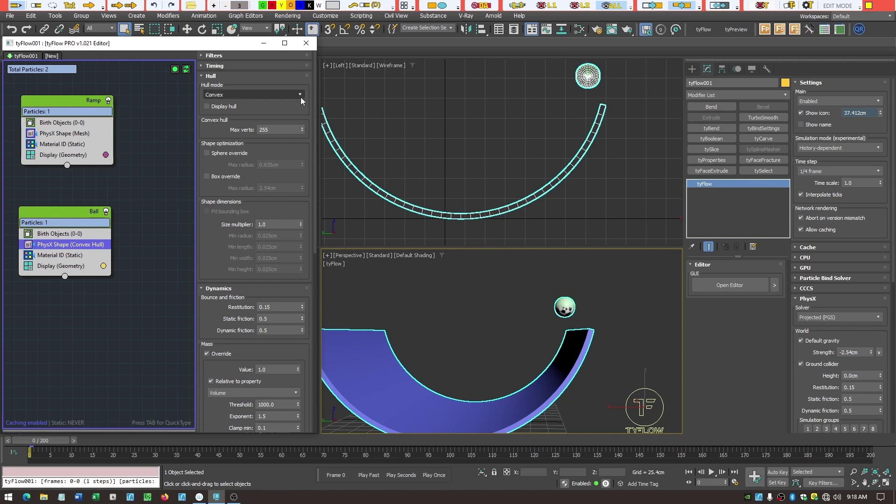
- Turn on the ball's hull display and set its hull mode to Sphere
click(207, 107)
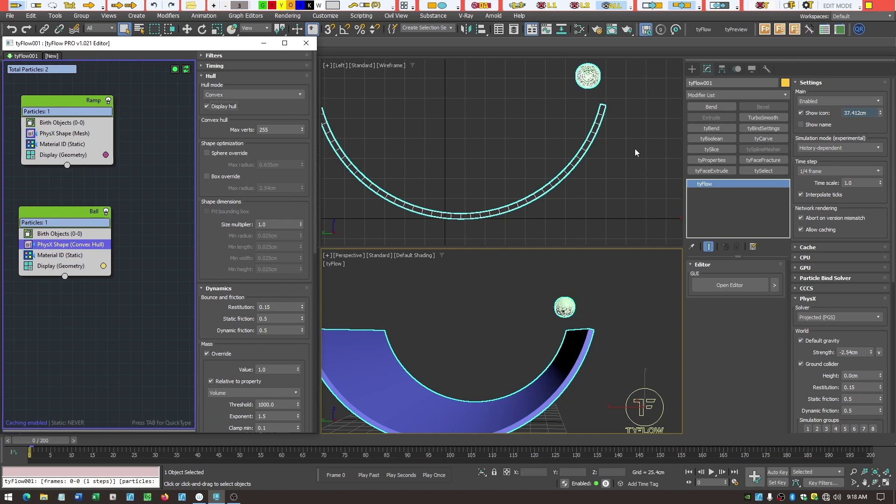
click(298, 95)
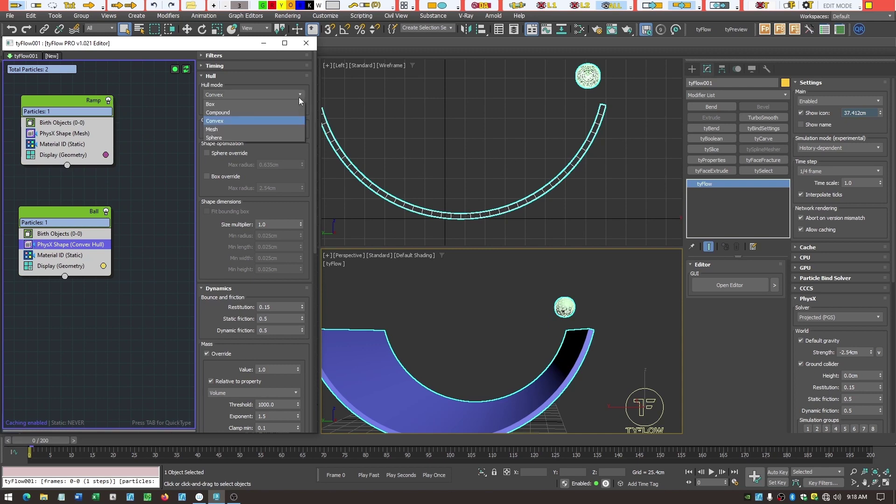
click(229, 137)
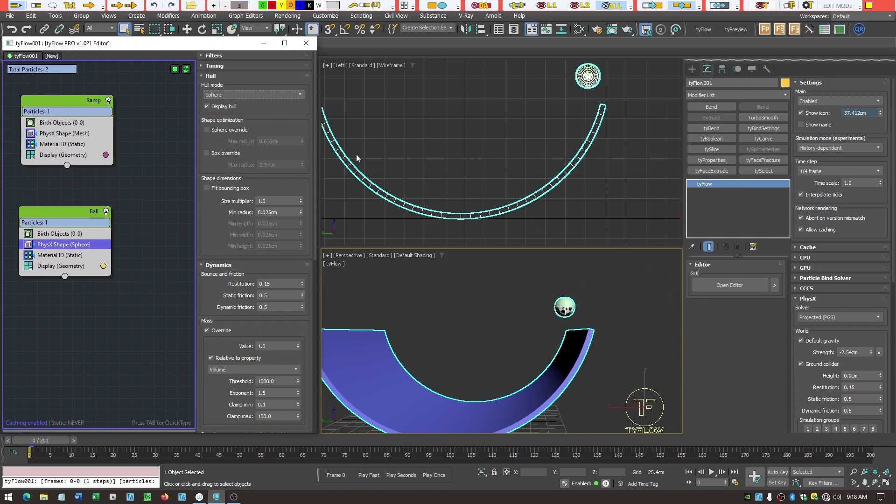
- Collapse the ball shape's Hull and Dynamics settings and play the simulation once
click(202, 76)
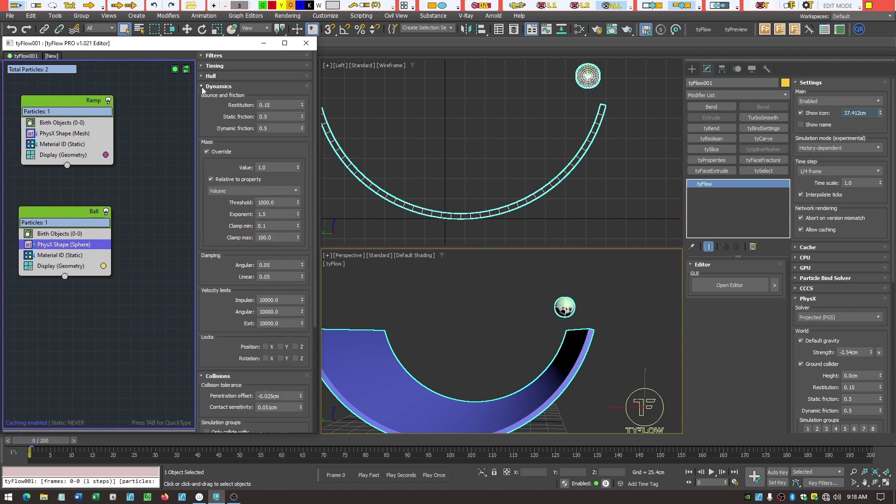
click(204, 87)
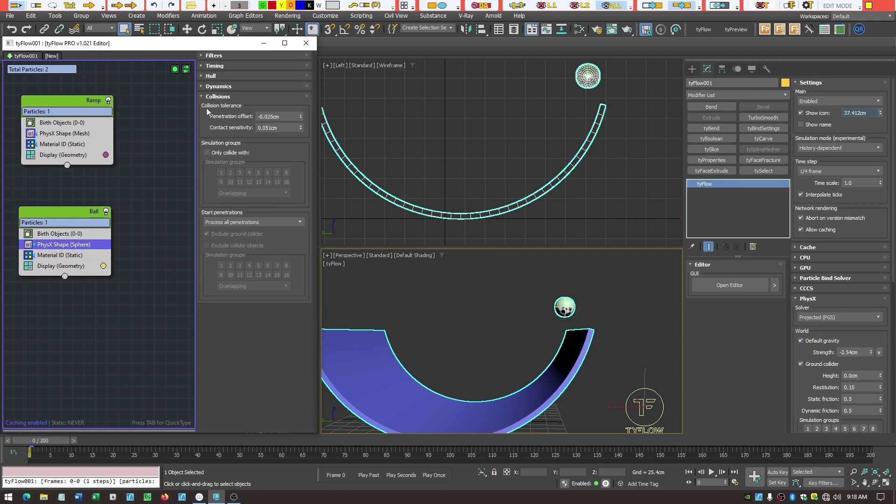
click(435, 474)
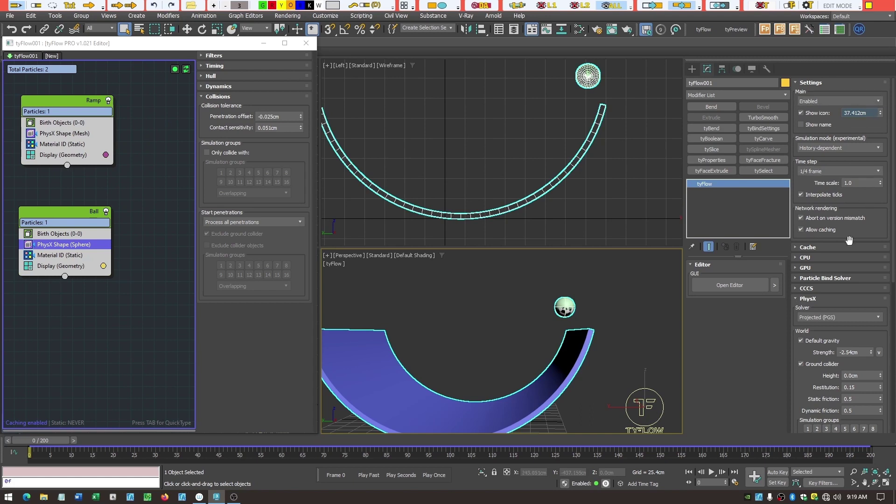
- Set the flow's PhysX default gravity strength to -10 cm and play the simulation once
drag(861, 353, 827, 357)
text(-10)
key(Return)
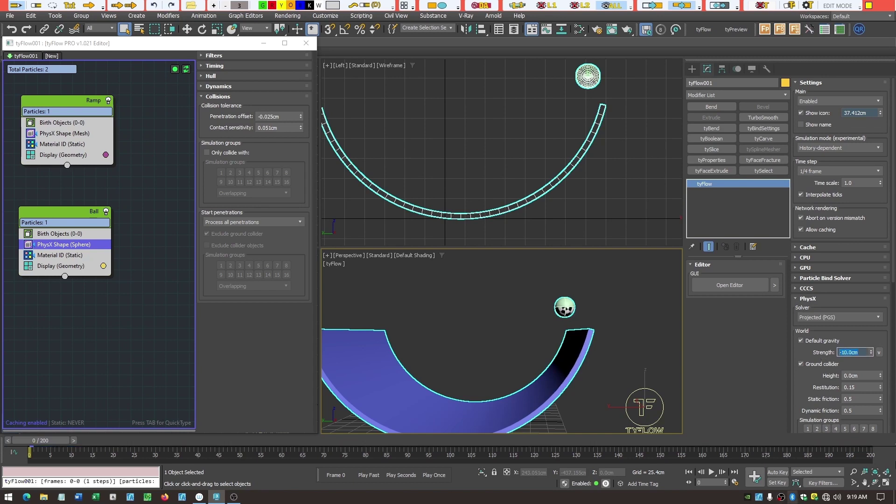
click(441, 476)
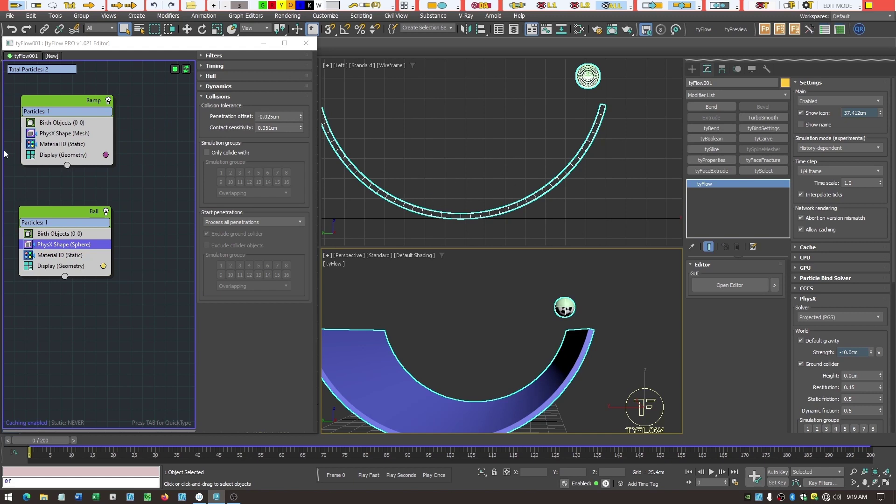
- Set the flow's PhysX inertia multiplier to 10 and play the simulation once
click(72, 135)
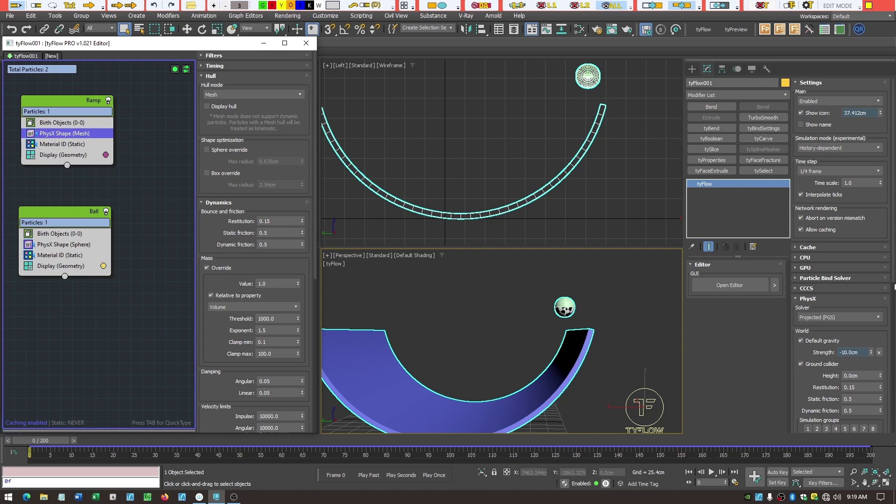
scroll(894, 286, down, 5)
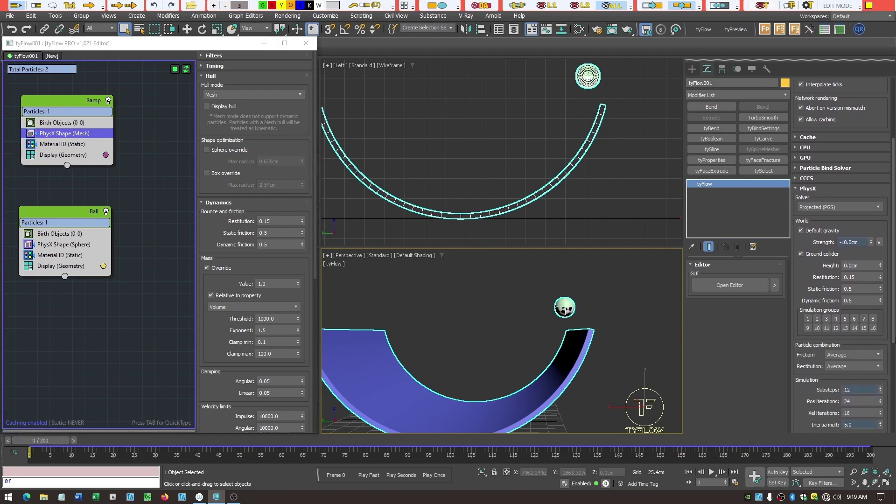
scroll(793, 287, down, 1)
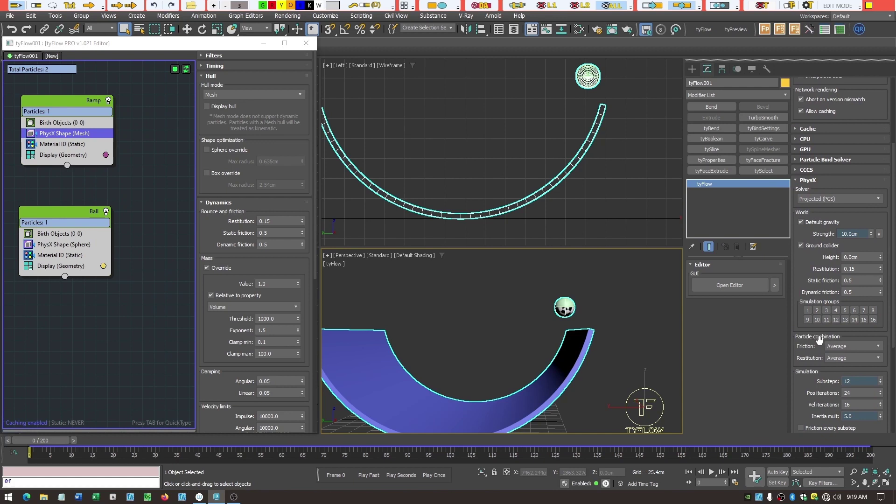
scroll(893, 289, down, 3)
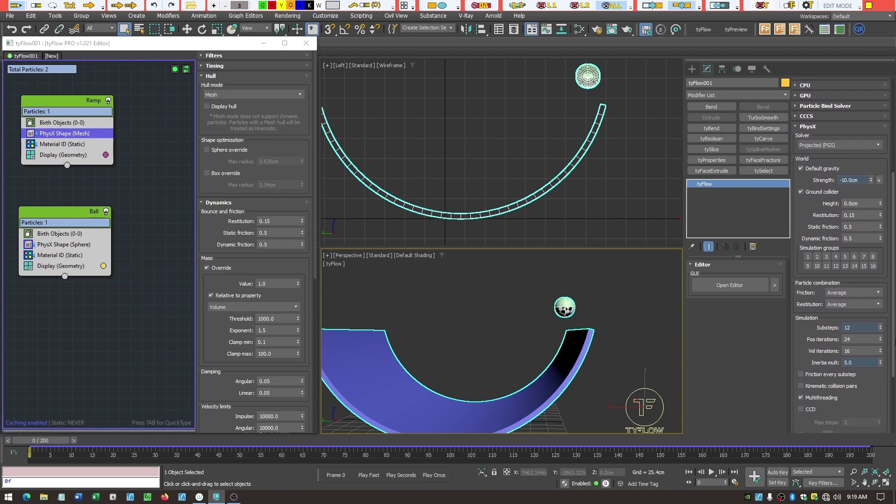
click(861, 363)
text(10)
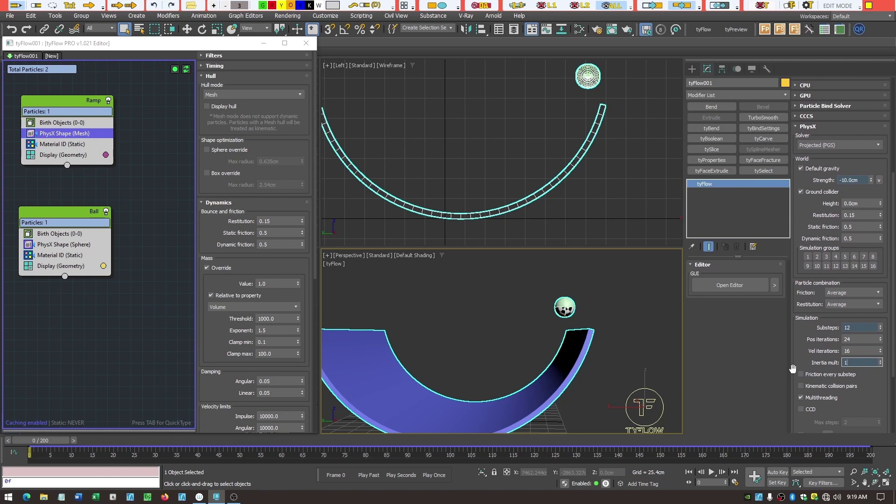
key(Return)
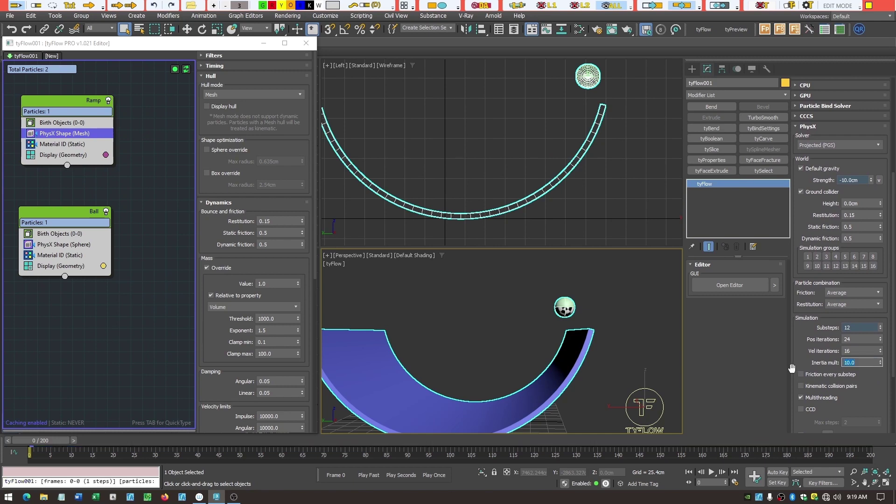
click(438, 477)
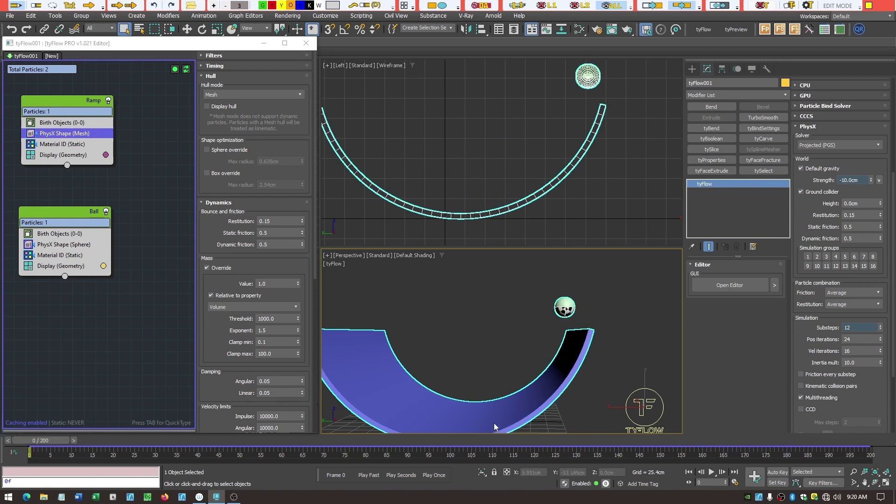
- Set the flow's PhysX inertia multiplier to 2 and play the simulation once
drag(857, 362, 834, 369)
text(2)
key(Return)
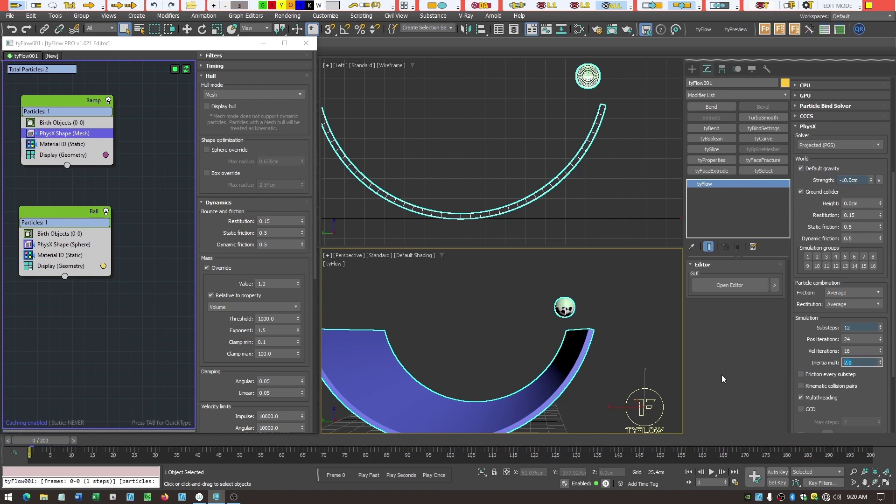
click(438, 476)
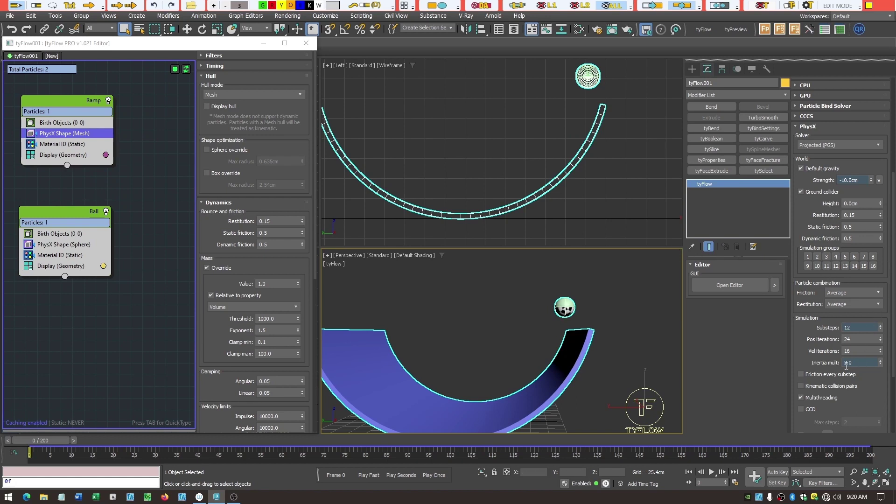
text(2)
key(Return)
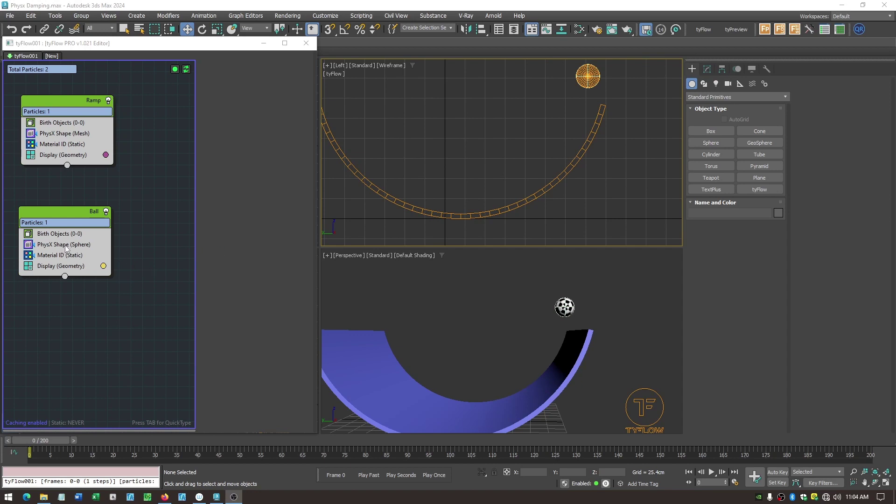
- Add a PhysX Switch operator below PhysX Shape in the Ramp event and set it to Kinematic
click(70, 134)
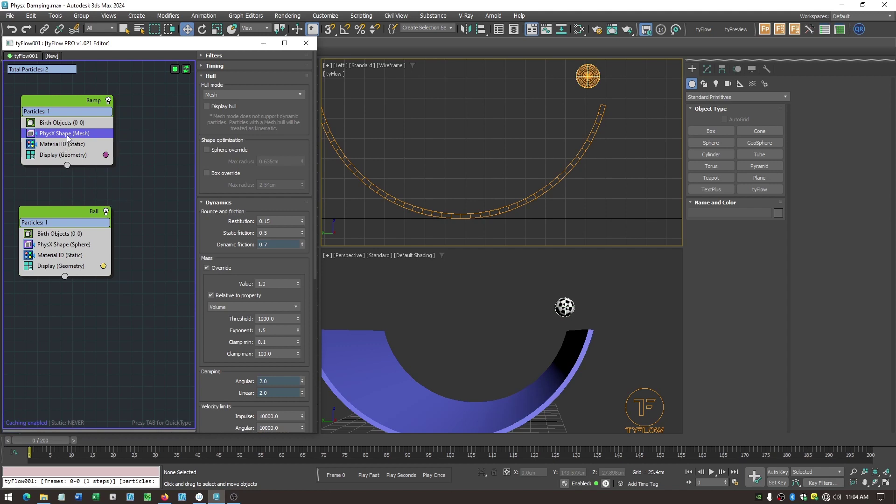
key(Tab)
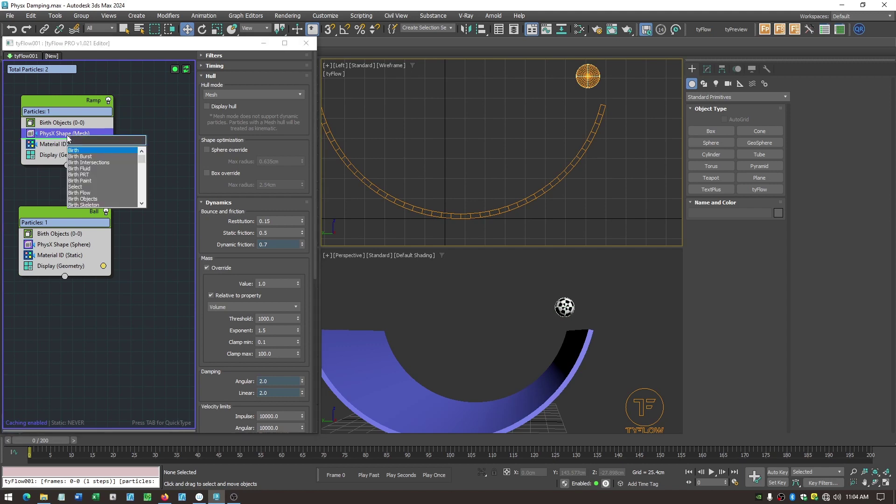
text(phy)
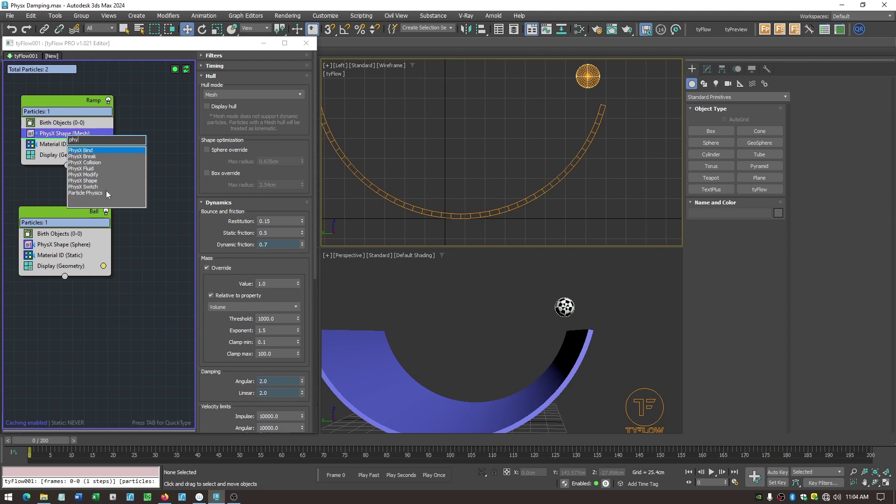
click(92, 186)
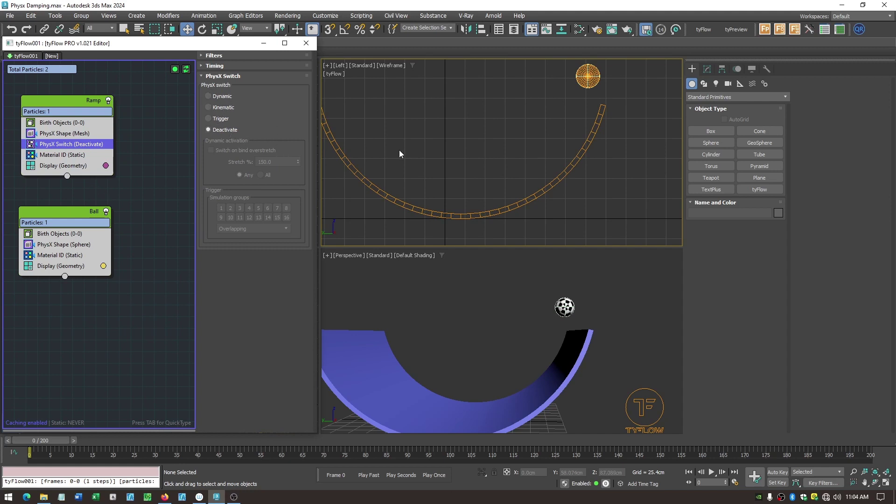
click(218, 108)
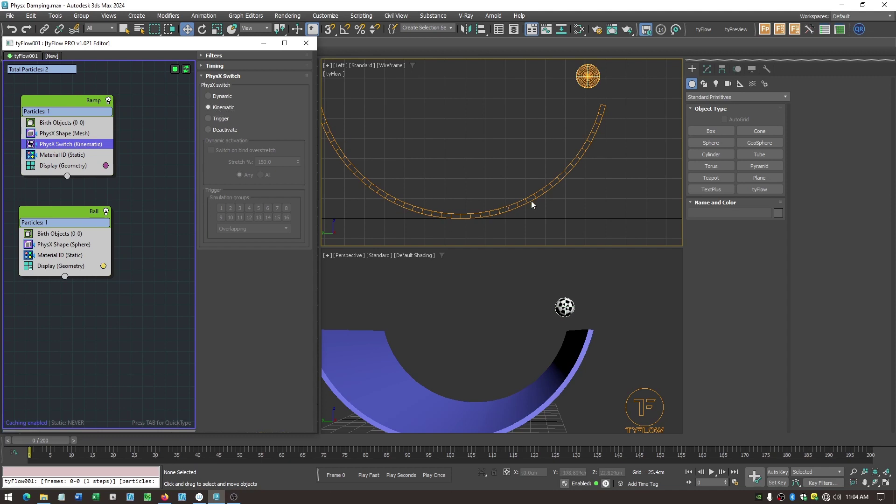
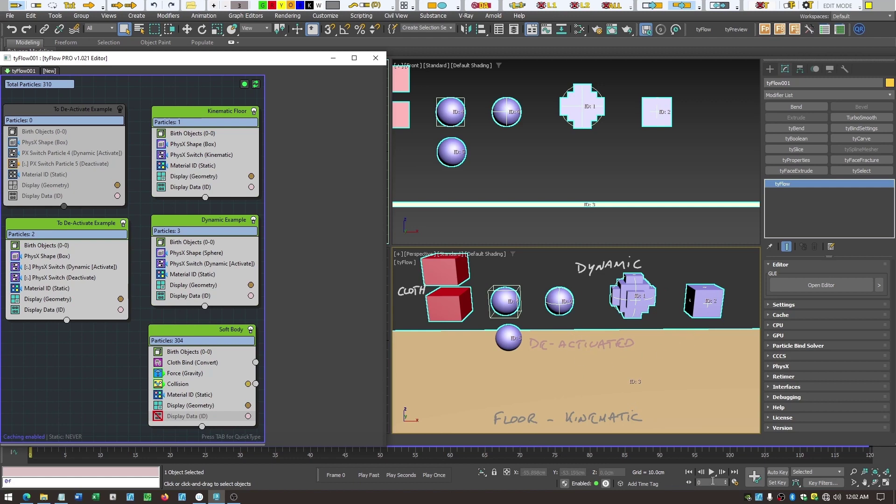
- Play the PhysX Switch example simulation and the simulation of the falling sphere, complex shape and box
click(711, 472)
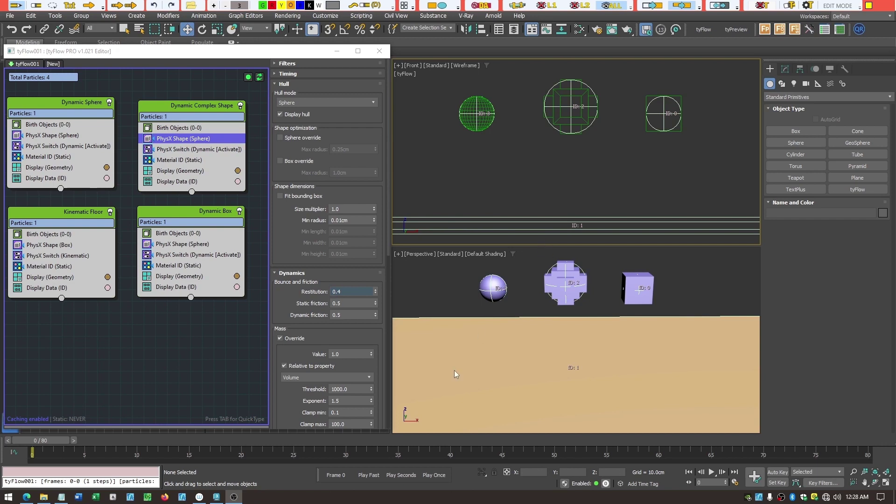
click(432, 475)
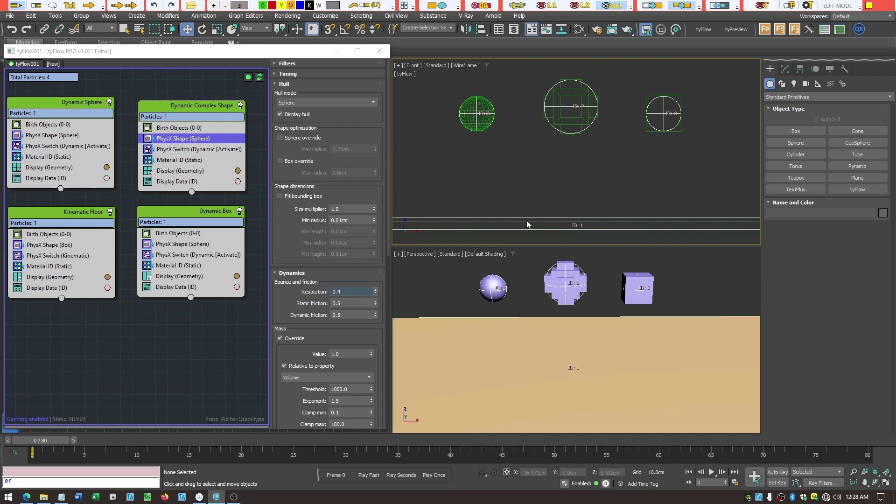
- Toggle the hull display of the Dynamic Box event's PhysX Shape off and on, set its hull mode to Box and play the simulation once
click(202, 218)
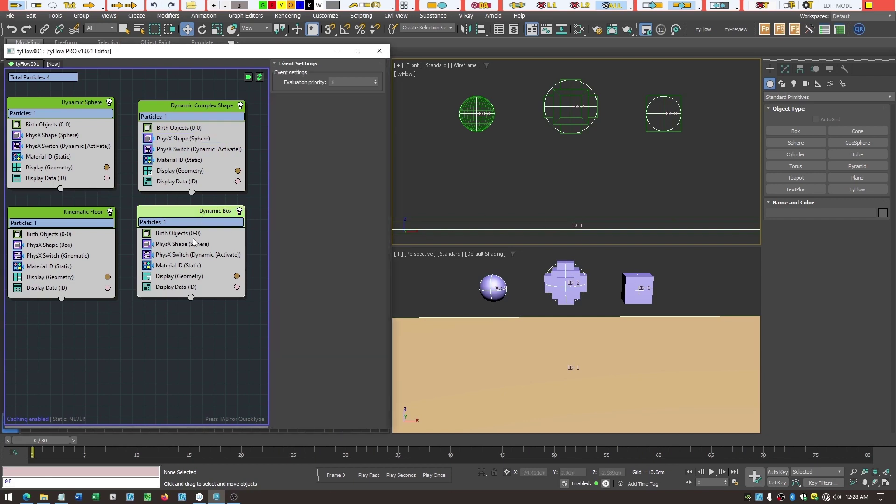
click(193, 245)
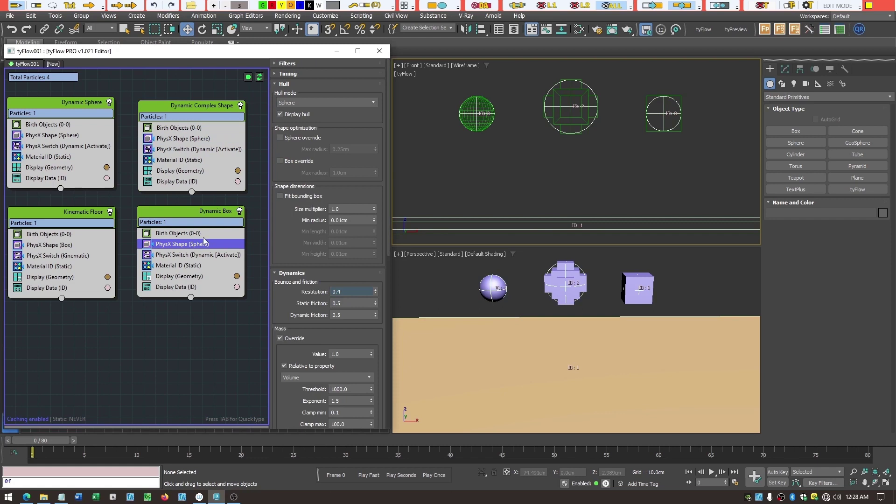
click(281, 115)
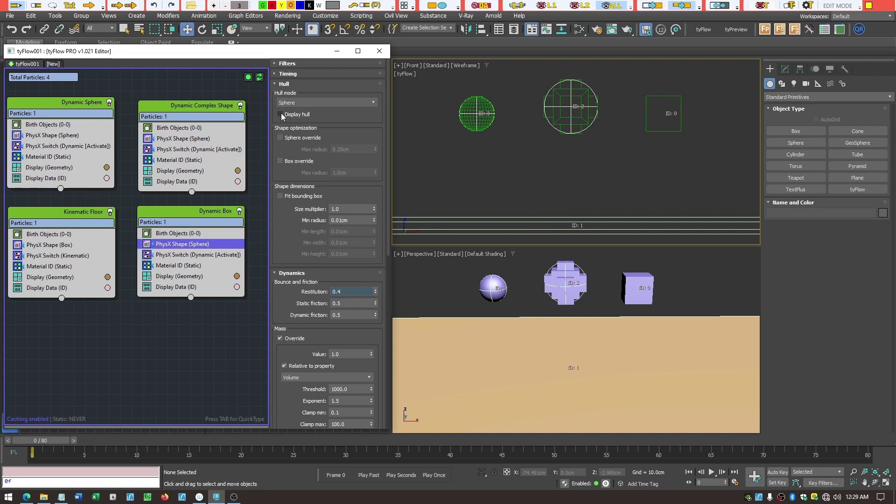
click(281, 114)
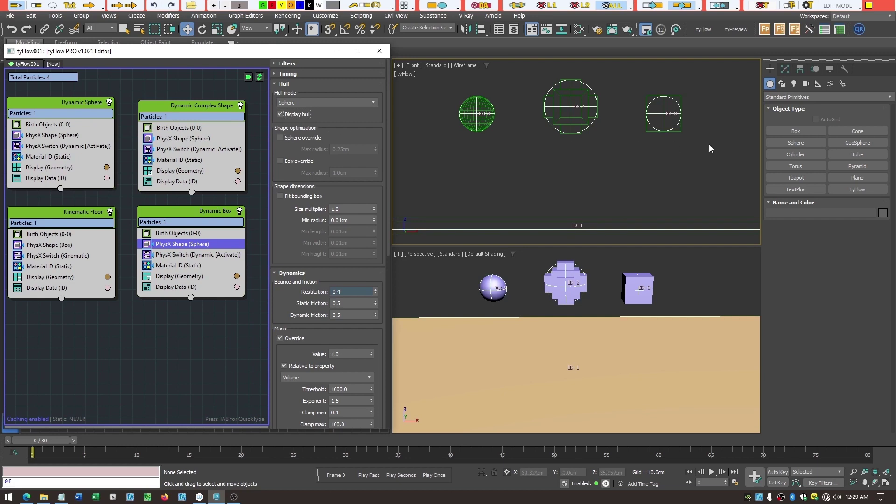
click(371, 102)
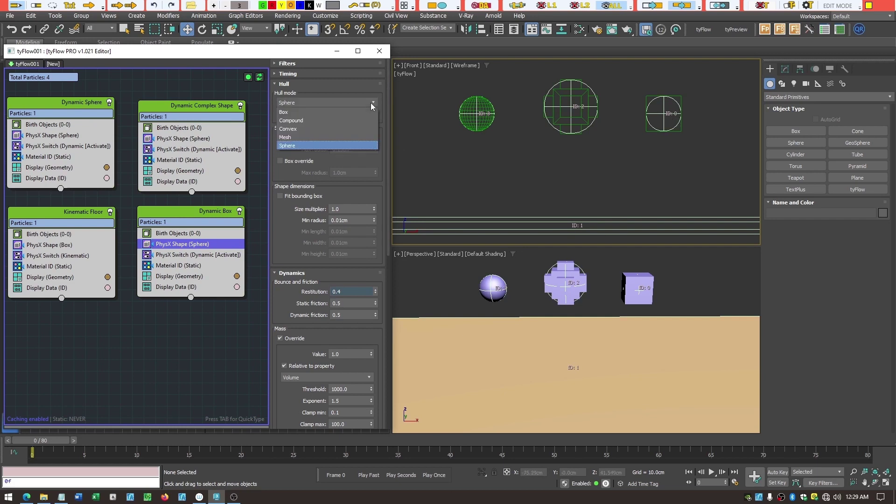
click(325, 114)
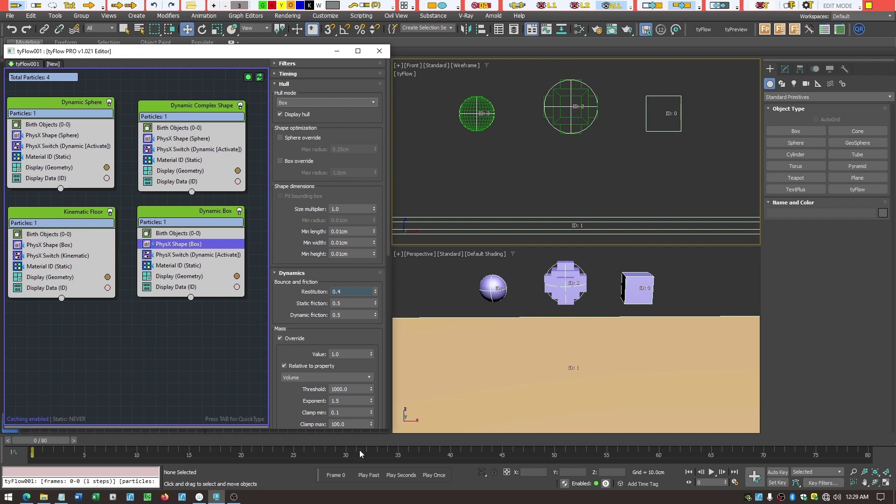
click(432, 475)
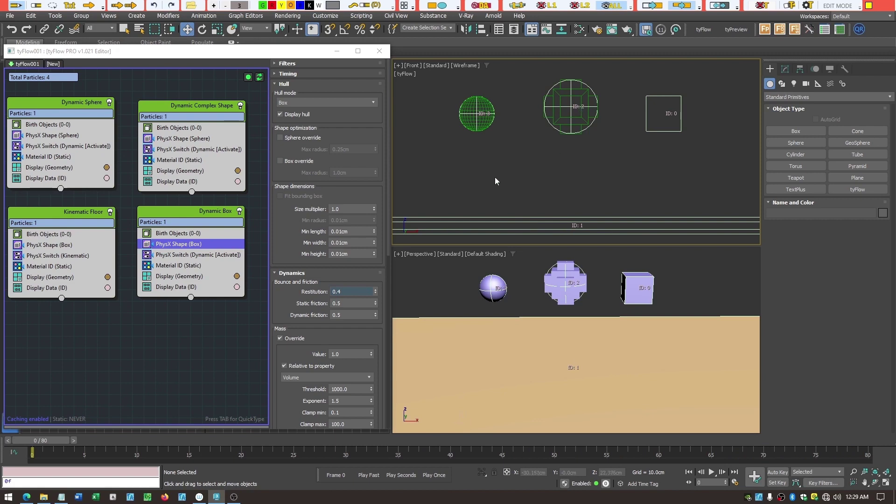
- Try the Box hull mode on the Dynamic Complex Shape event's PhysX Shape and play the simulation once
click(201, 107)
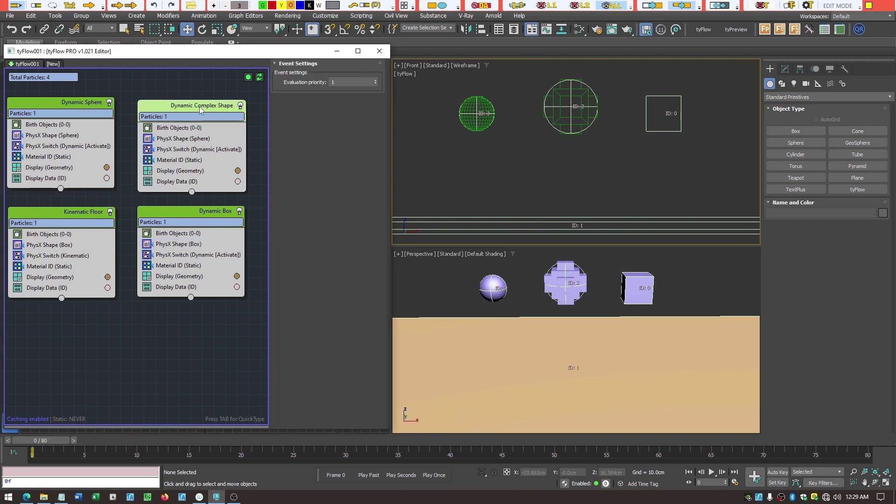
click(190, 135)
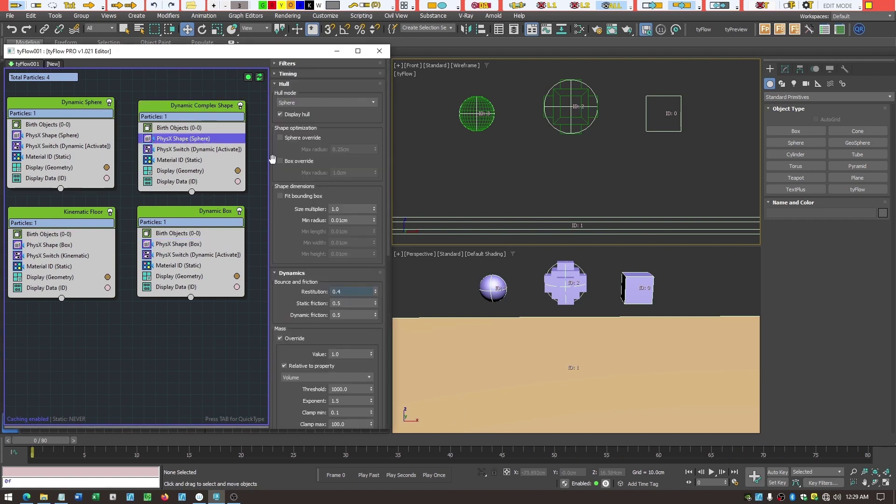
click(373, 104)
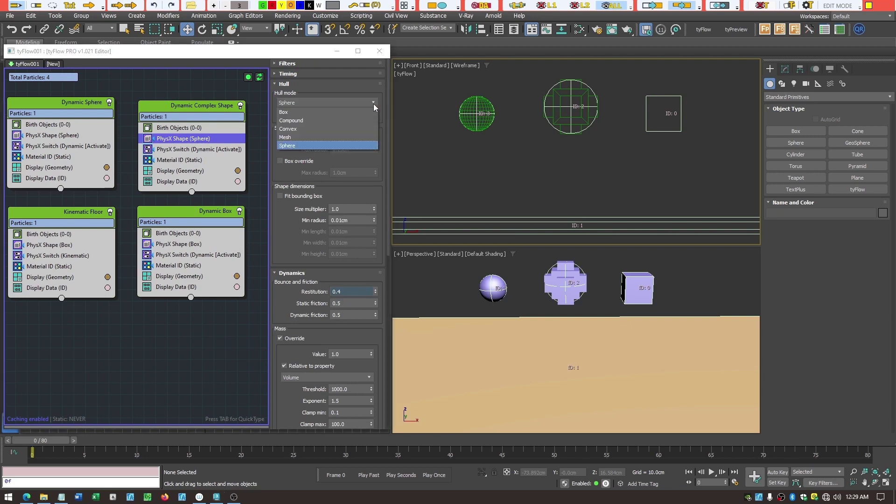
click(311, 114)
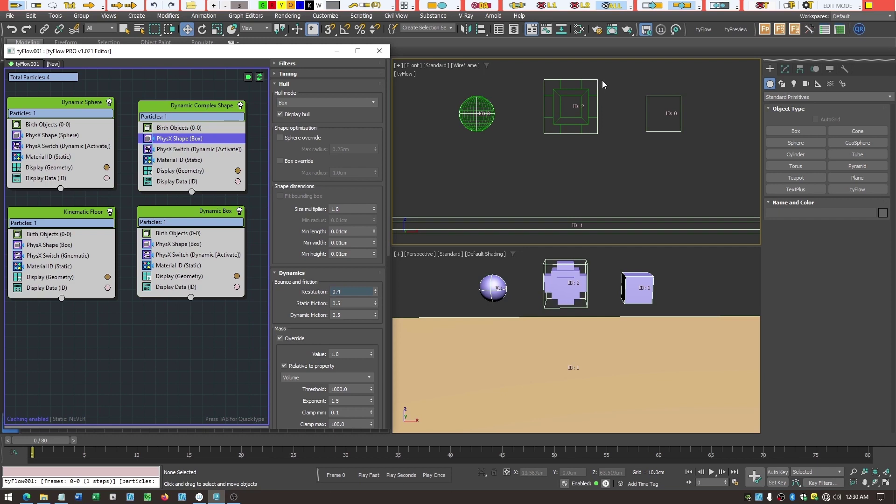
click(435, 475)
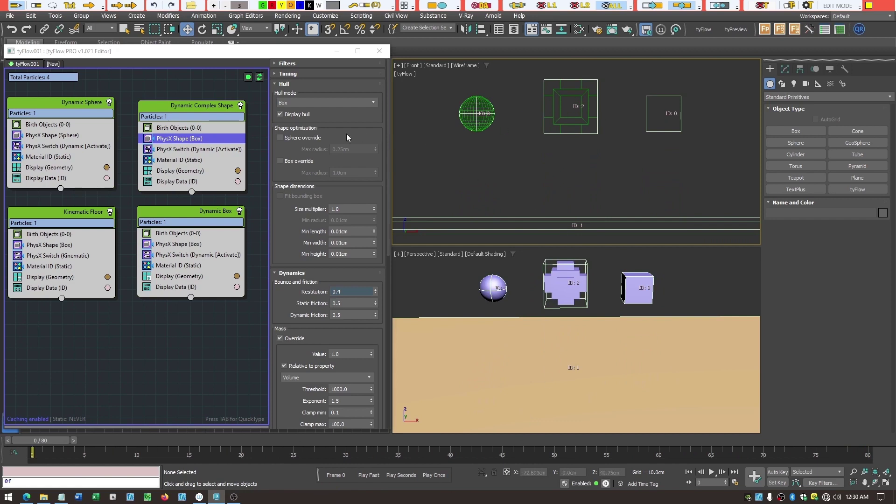
- Set the complex shape's hull mode to Convex and play the simulation once
click(371, 102)
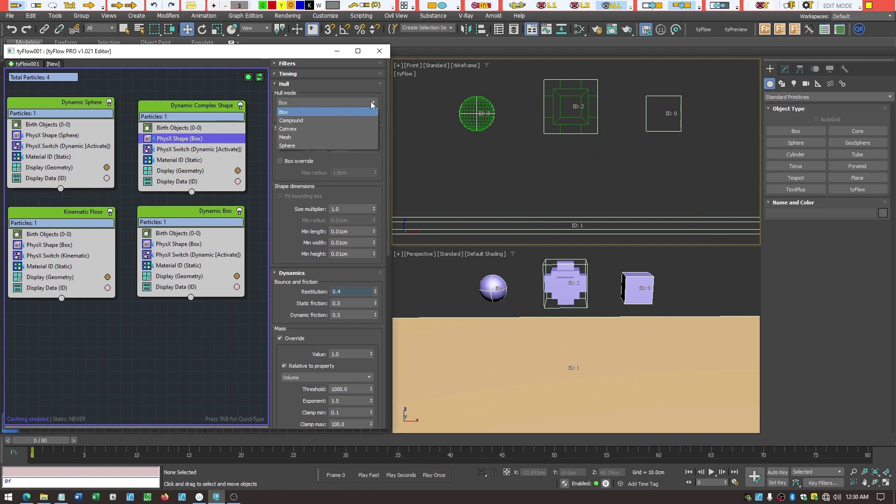
click(313, 130)
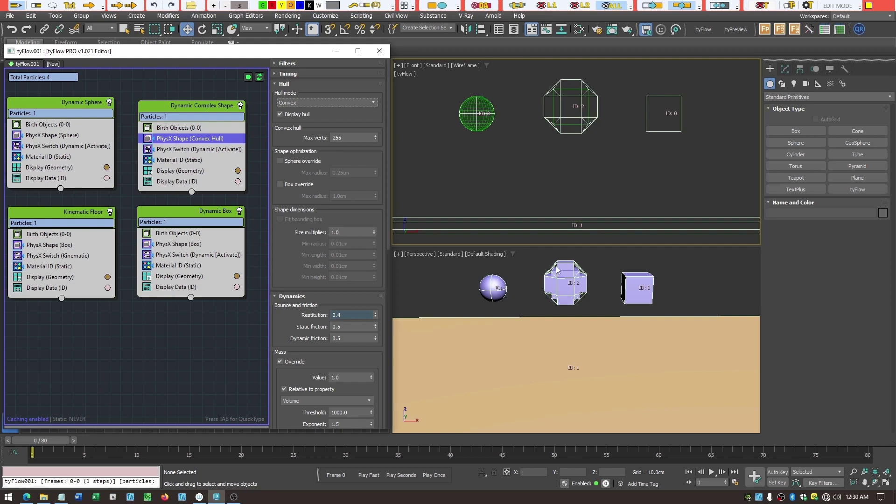
click(432, 475)
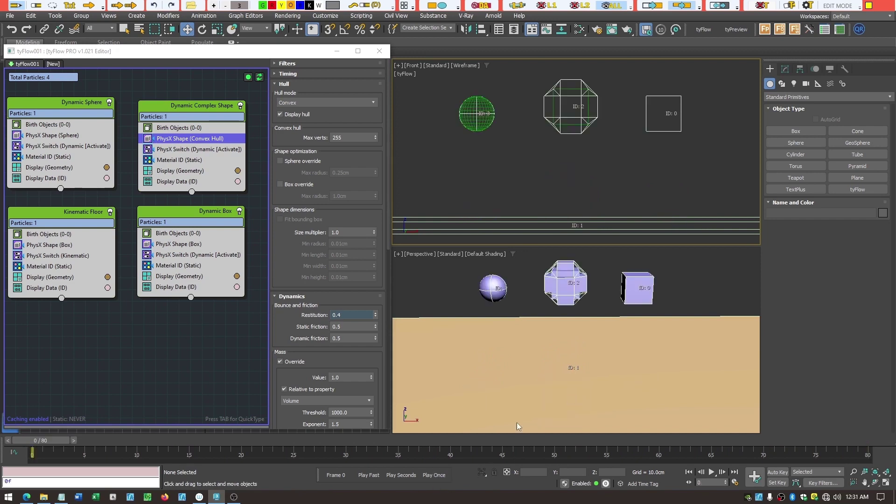
click(371, 101)
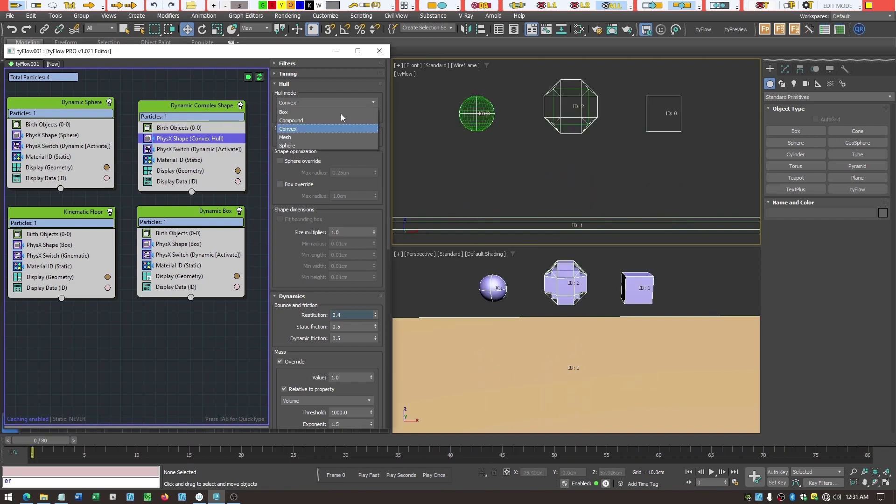
key(Escape)
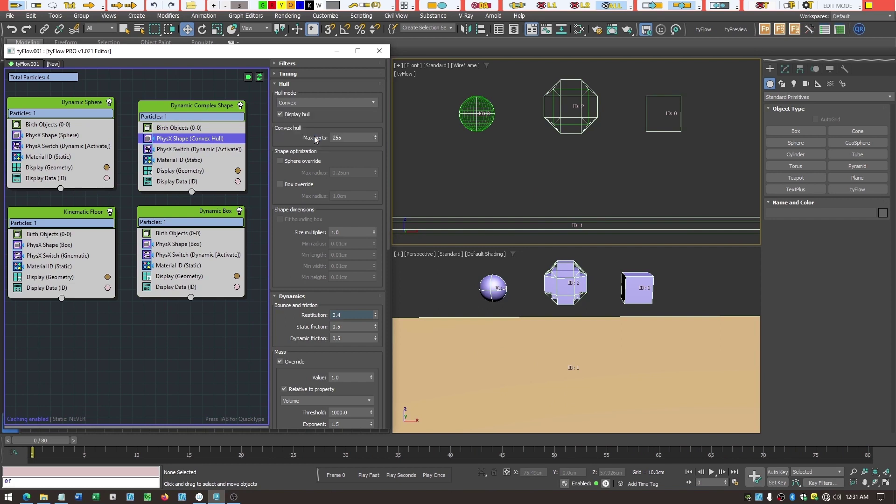
- Try the Mesh hull mode on the Dynamic Complex Shape's PhysX Shape, then set it to Compound and play the simulation once
key(Down)
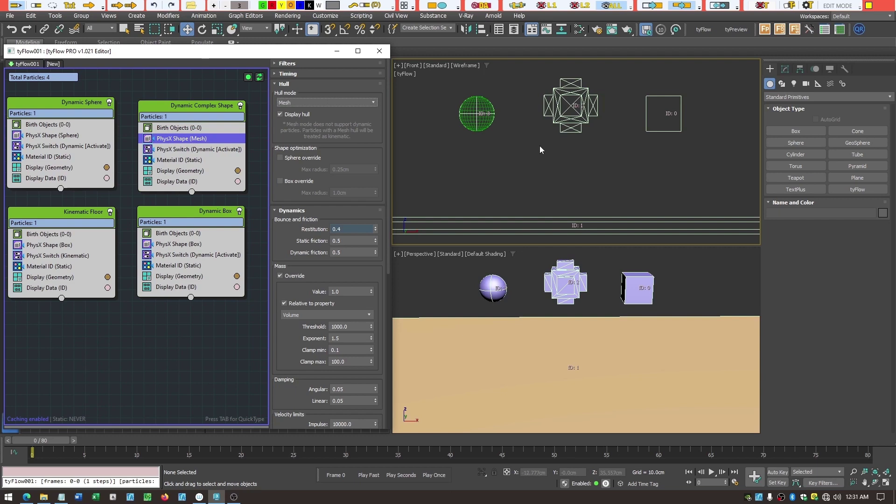
click(373, 104)
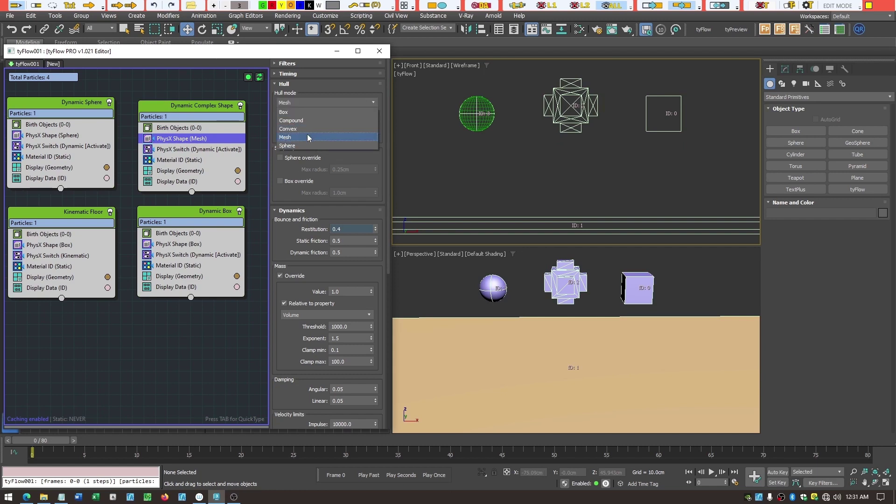
key(Escape)
click(302, 120)
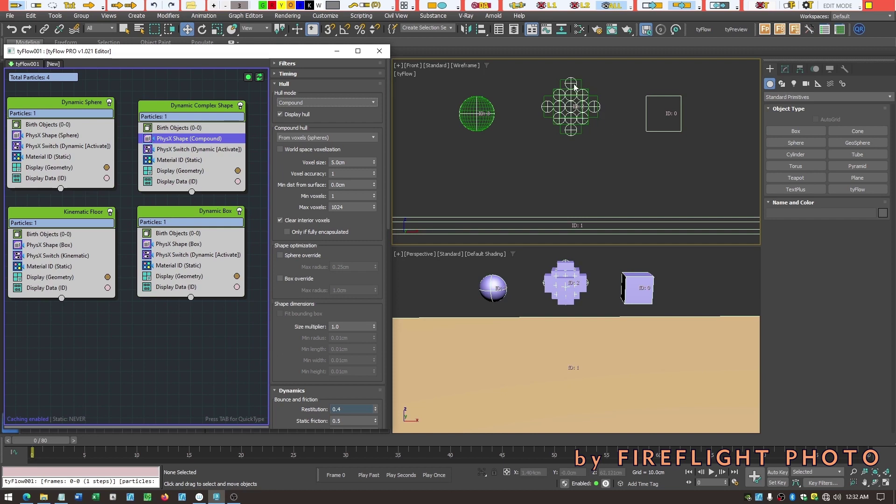
click(431, 478)
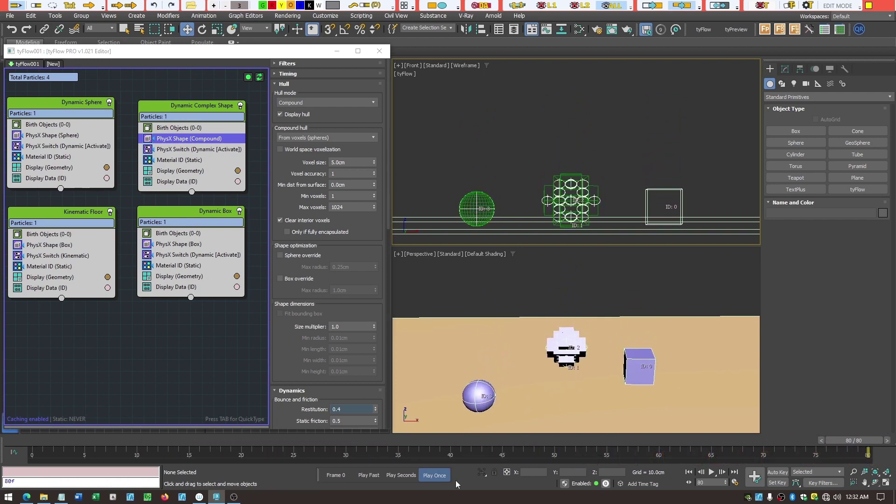
- Set the complex shape's compound hull voxel size to 2.7 cm and play the simulation once
click(361, 162)
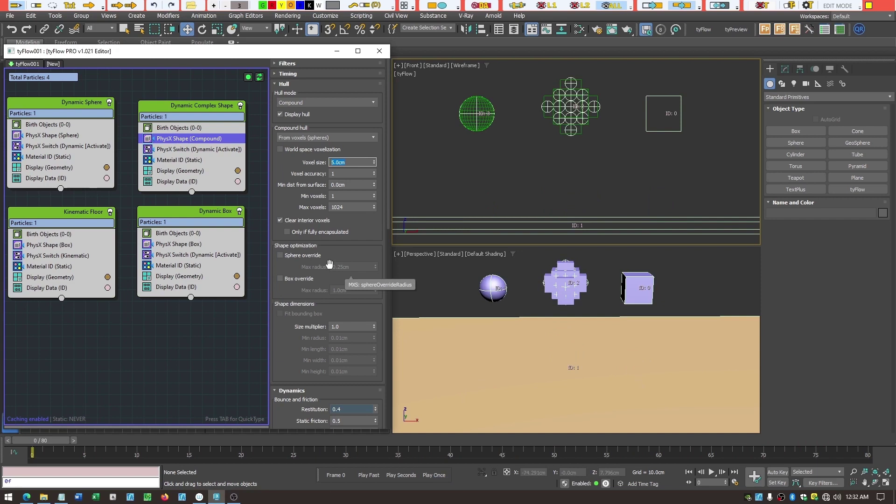
text(2.7)
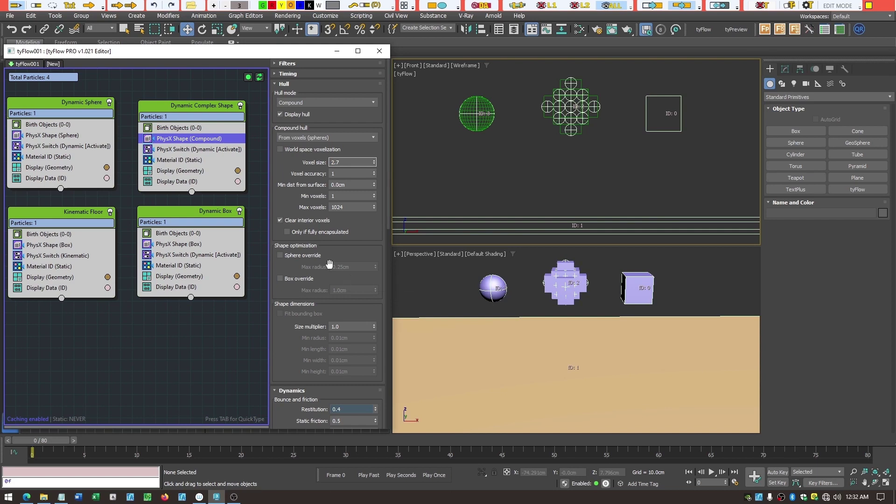
key(Return)
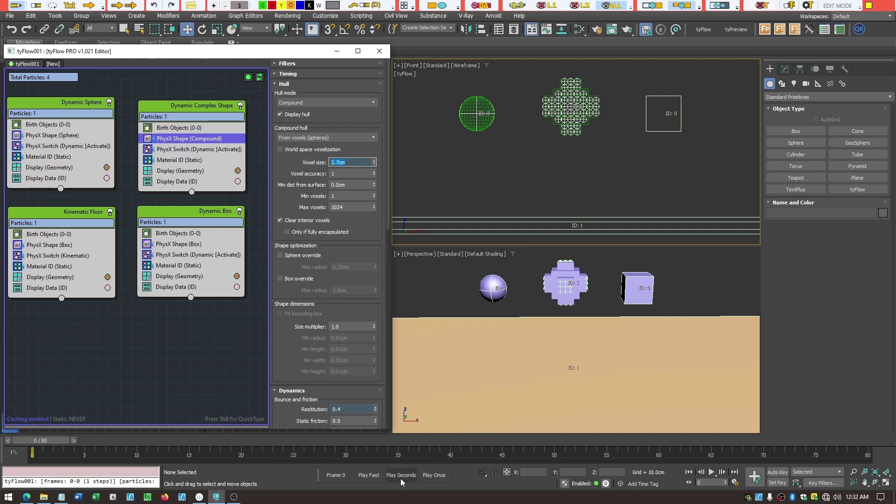
click(432, 476)
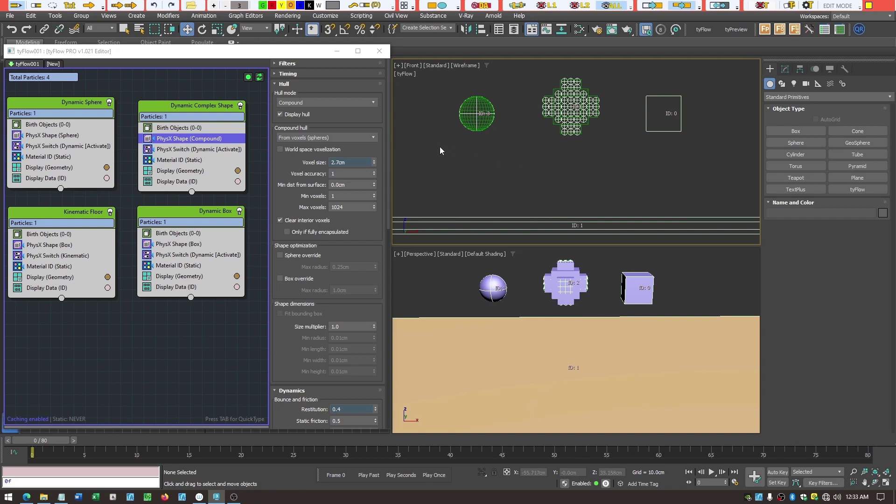
- Set the complex shape's compound hull type to From voxels (cubes) and play the simulation
click(372, 138)
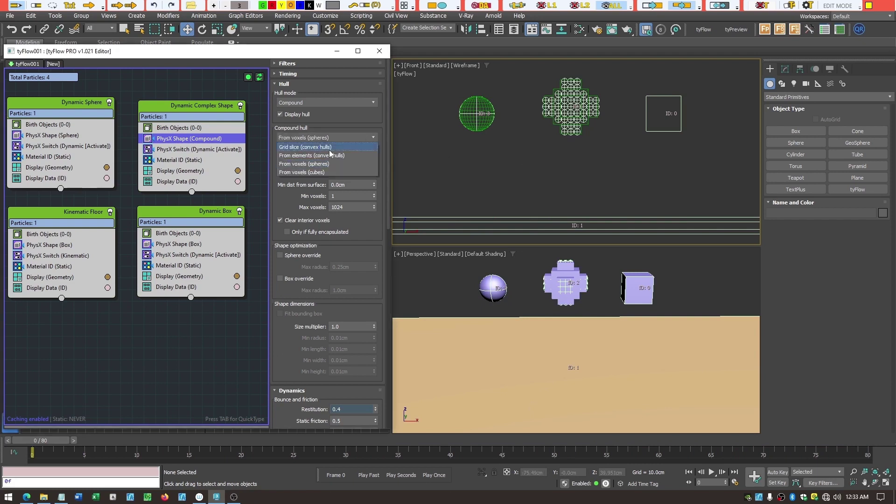
click(327, 172)
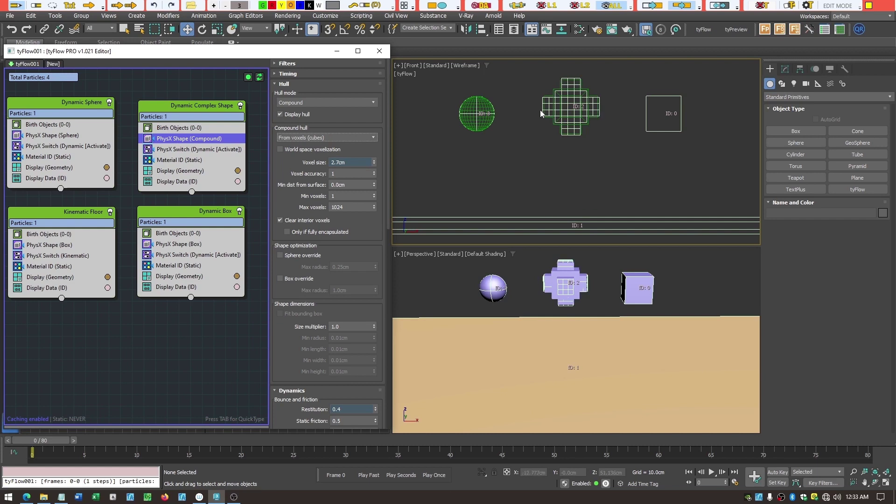
click(429, 476)
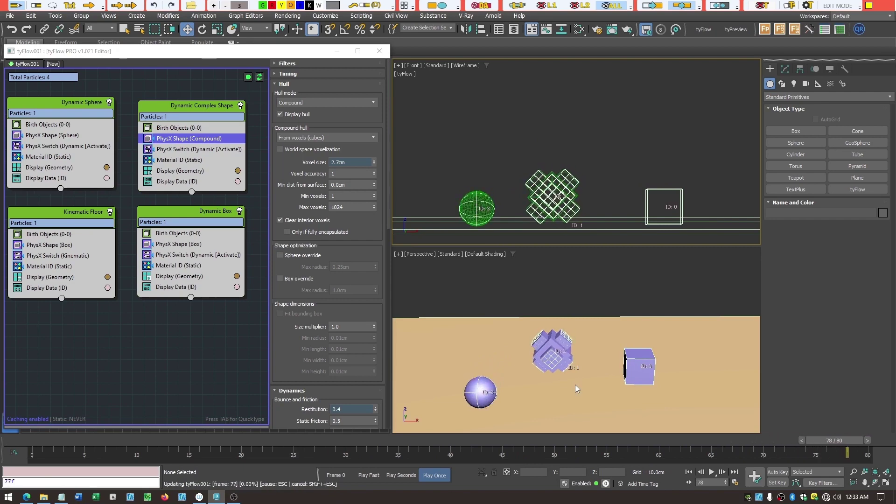
click(432, 475)
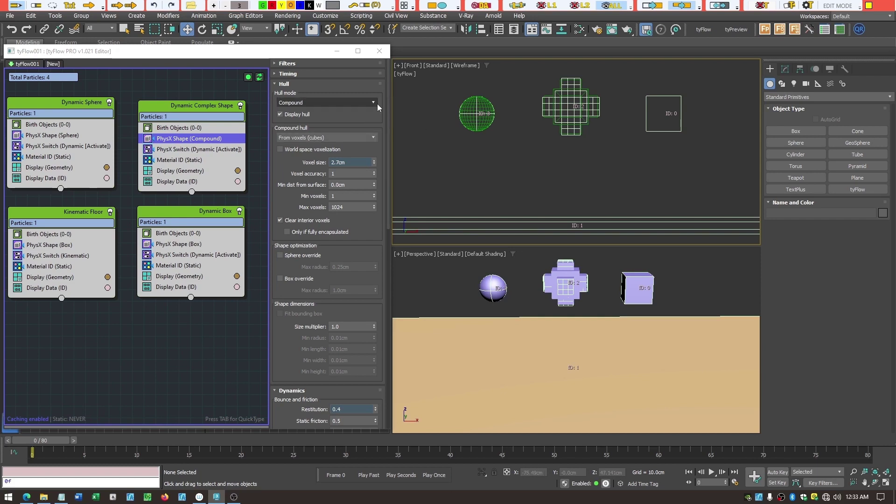
click(374, 137)
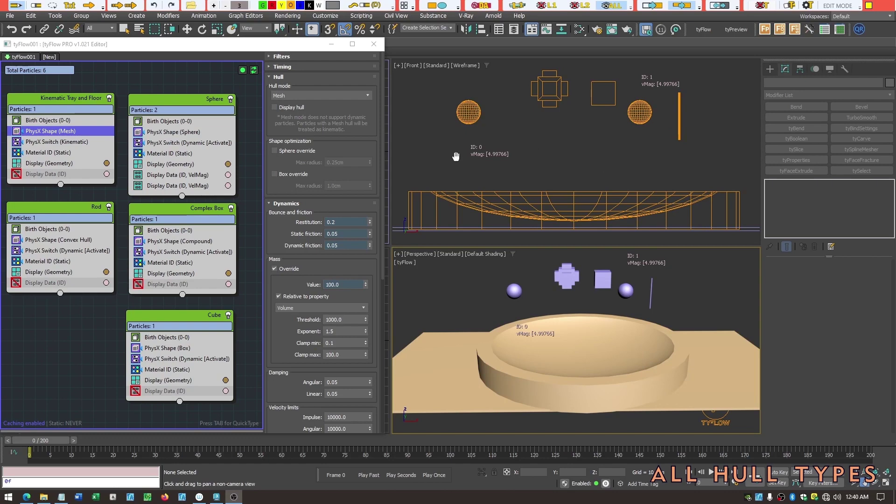
- Display the PhysX Shape hulls of the Kinematic Tray and Floor, Complex Box, Cube and Rod events and play the simulation once
click(436, 475)
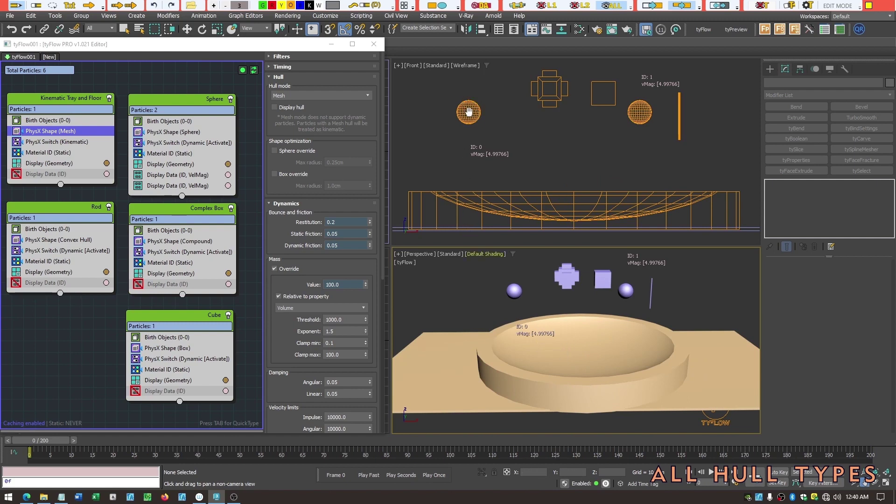
click(275, 107)
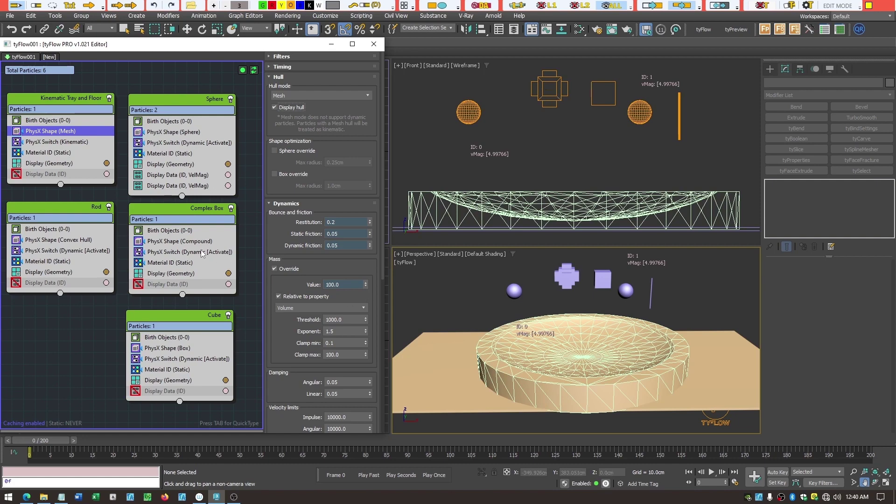
click(190, 241)
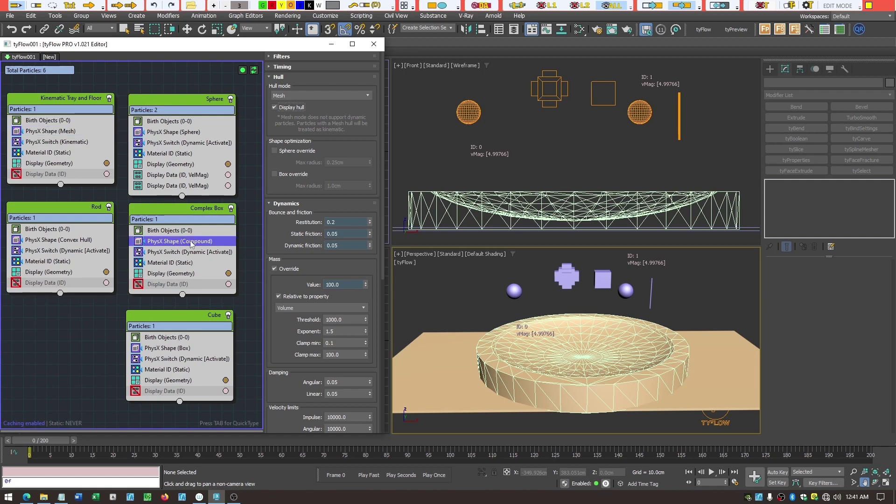
click(275, 108)
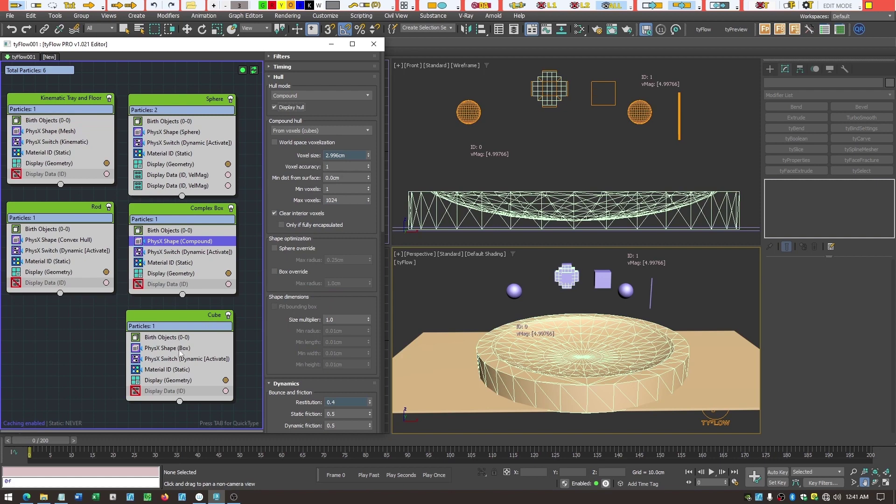
click(171, 349)
click(275, 107)
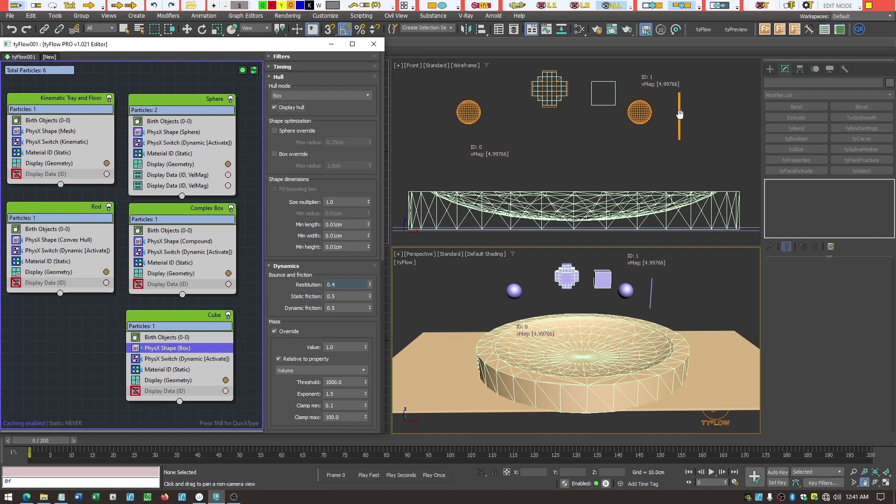
click(59, 240)
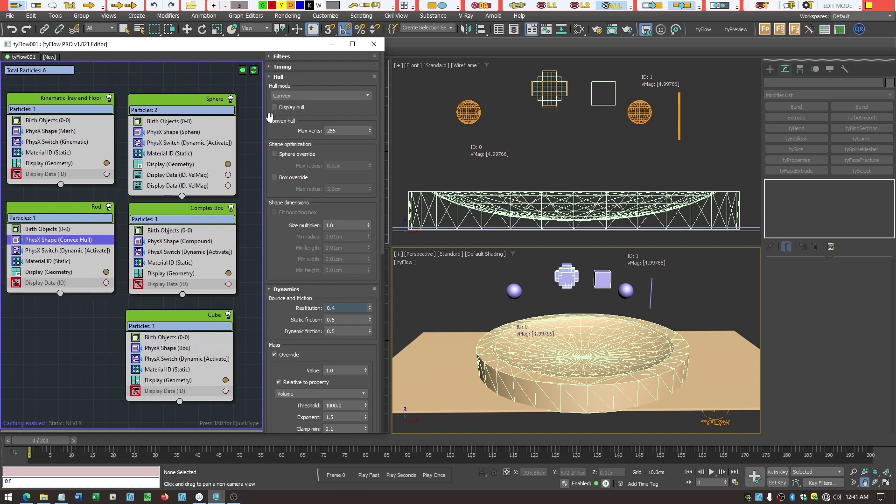
click(275, 107)
click(442, 475)
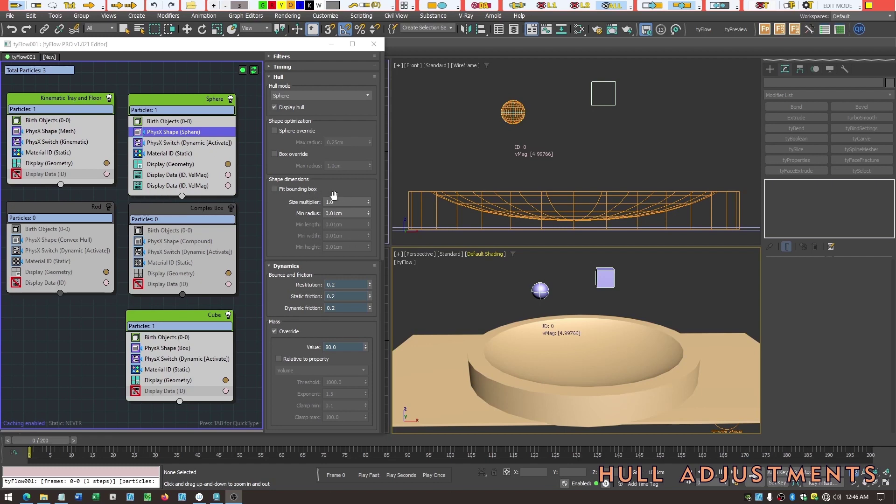
- Enable Fit bounding box for the Sphere event's PhysX Shape hull, play the simulation and stop on an early frame at the tray
click(274, 188)
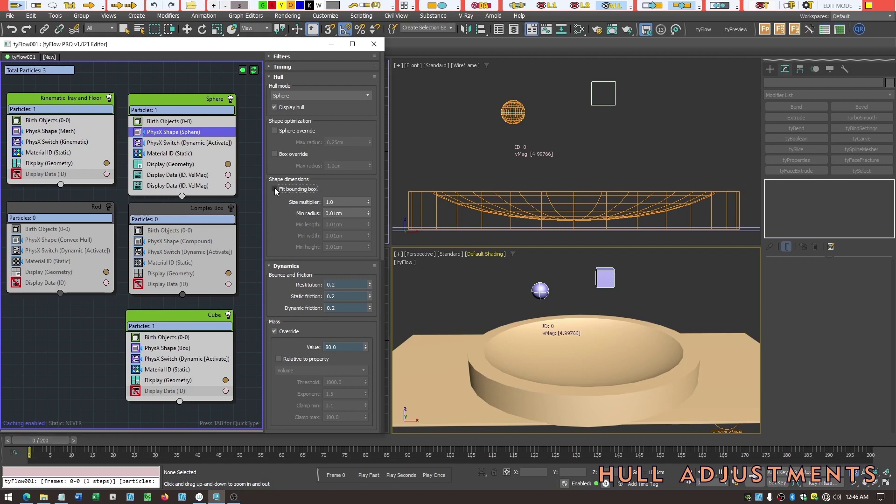
click(274, 189)
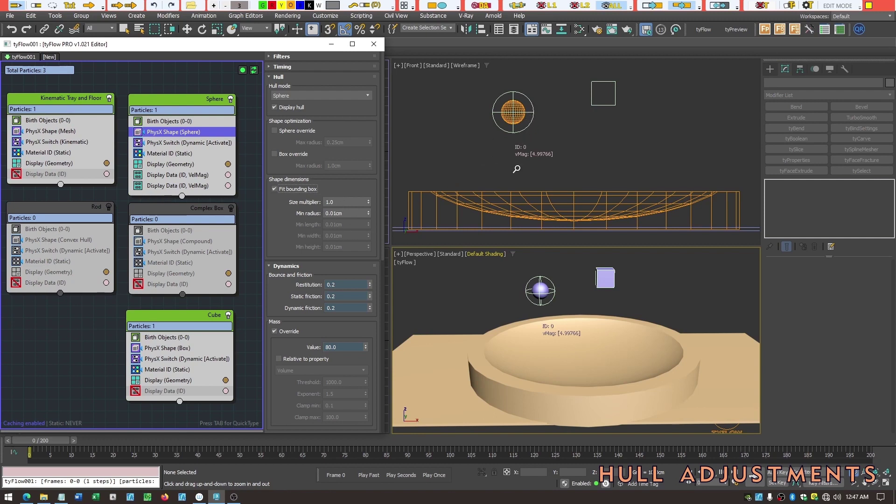
click(728, 473)
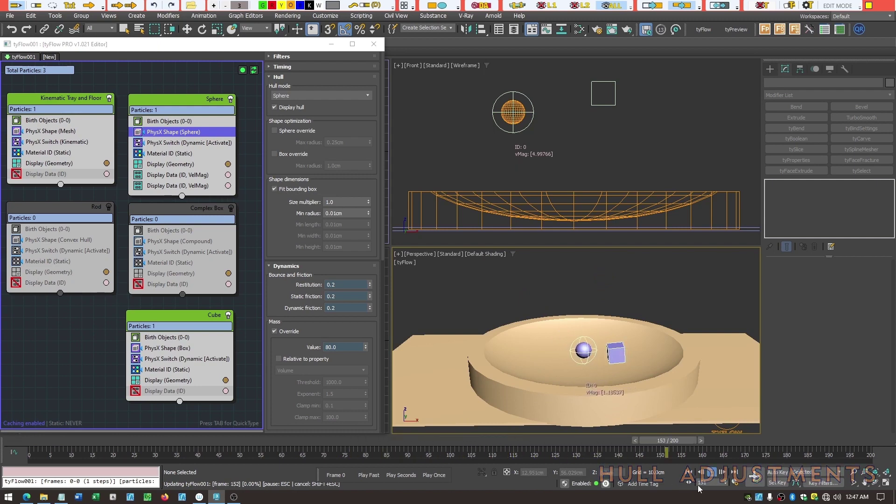
click(711, 472)
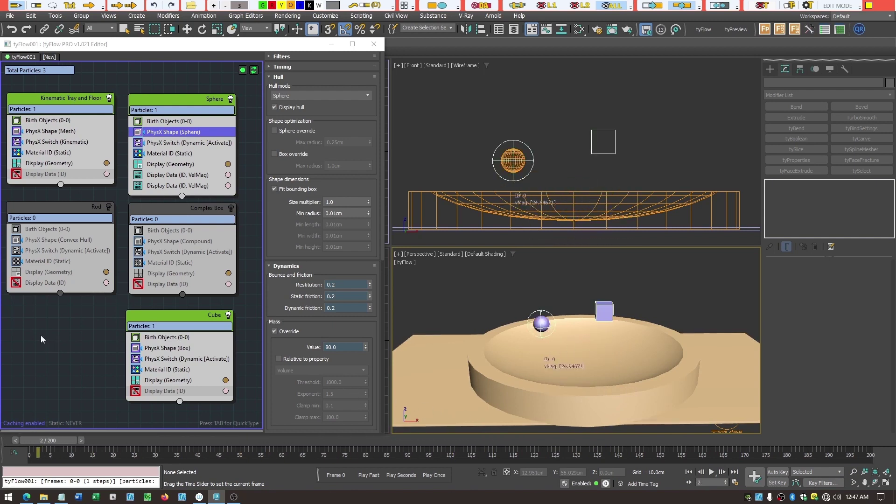
key(alt+z)
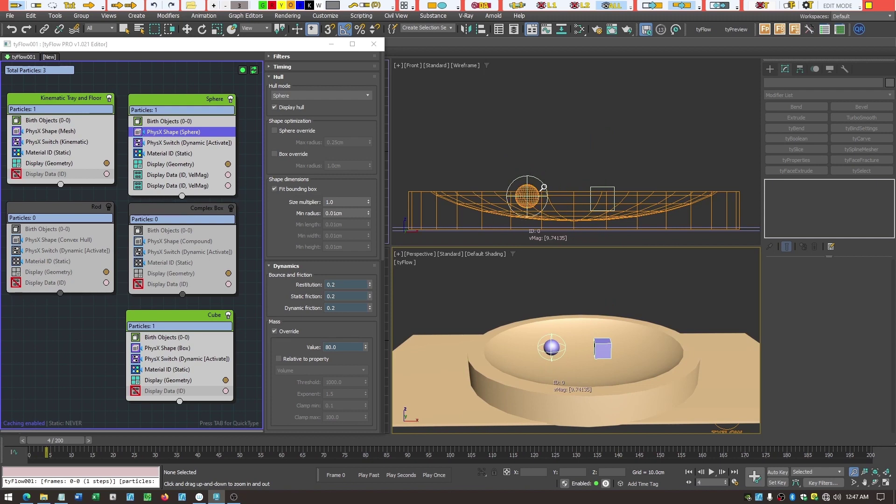
- Try a size multiplier of 2 on the sphere's hull, then reduce it to 0.1
click(343, 202)
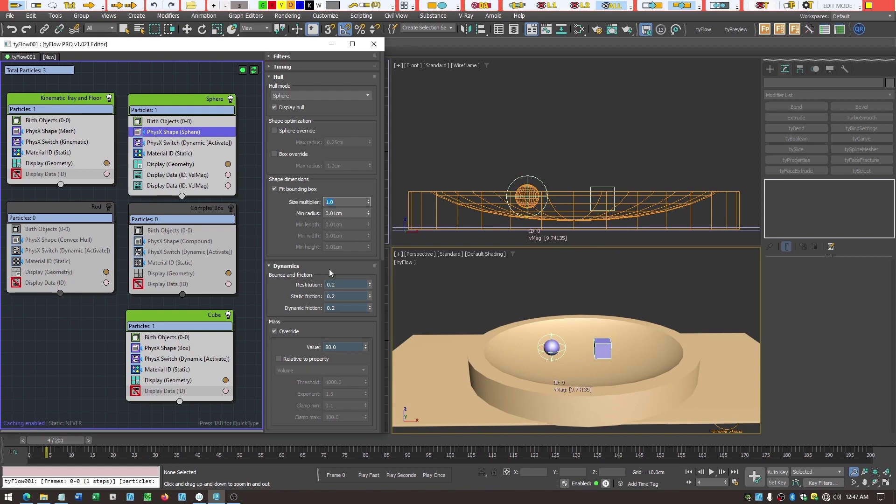
text(2)
key(Return)
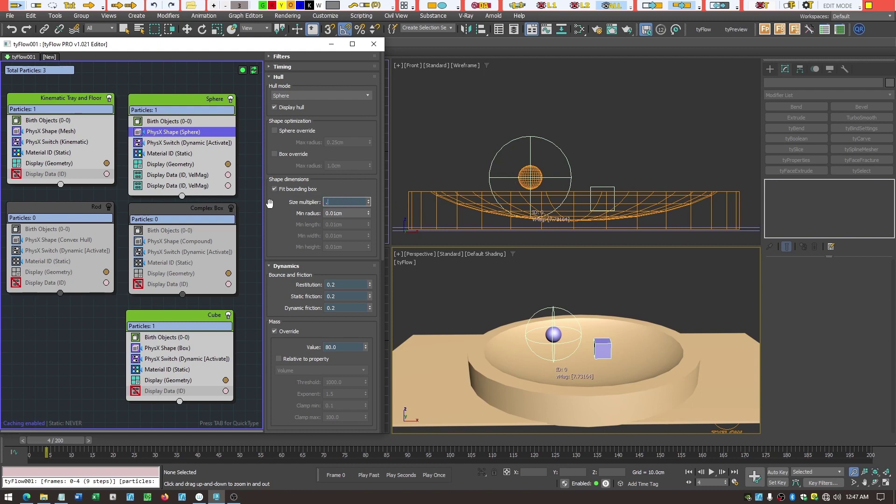
key(Return)
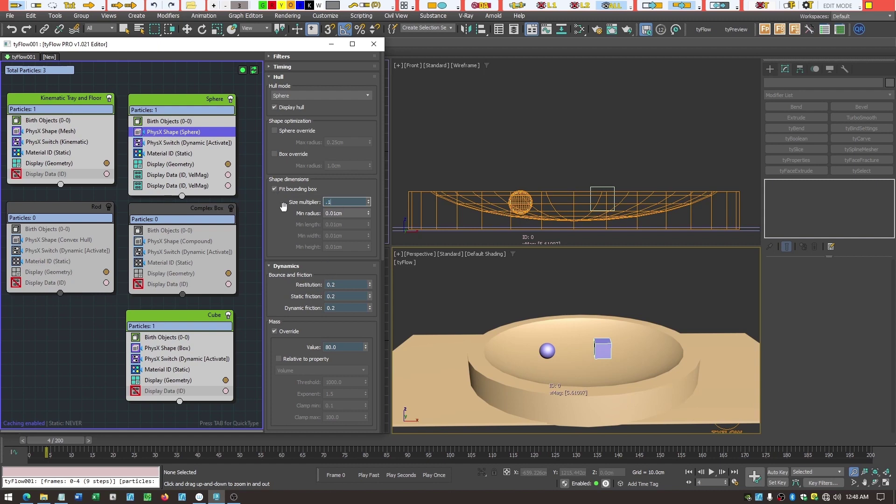
key(Return)
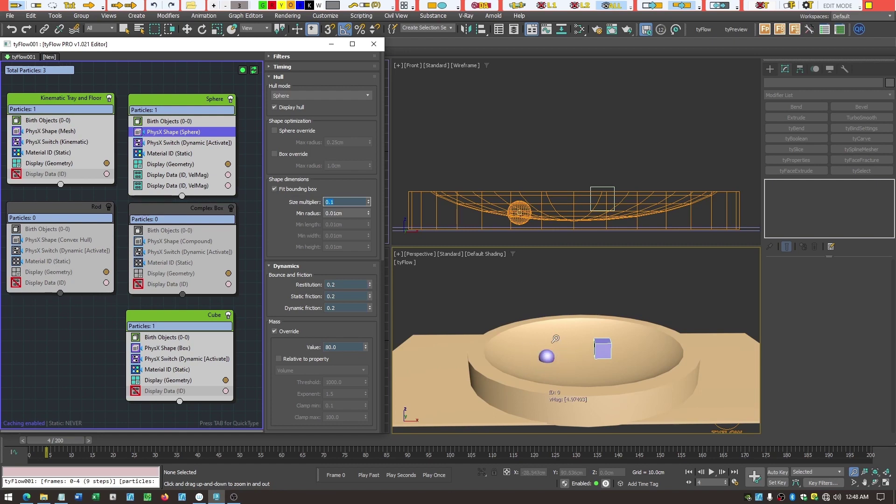
- Toggle Fit bounding box off and back on for the sphere's hull to compare its fit
double_click(346, 204)
click(273, 189)
click(274, 189)
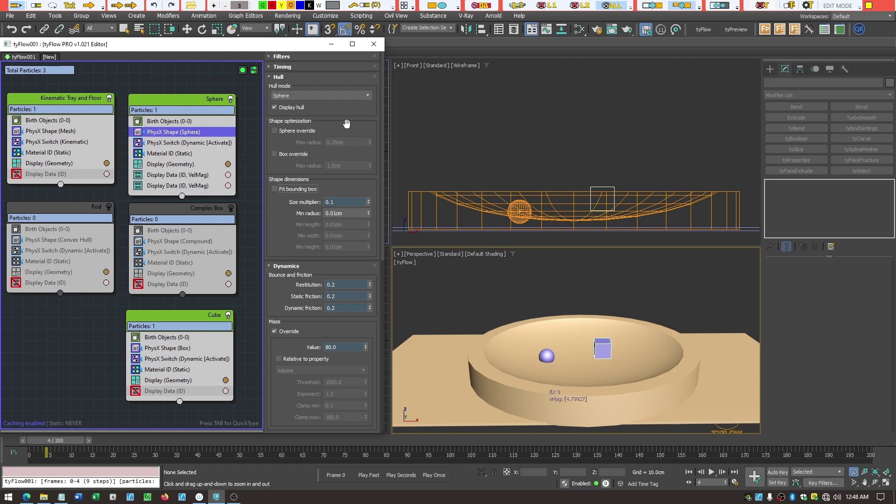
click(324, 202)
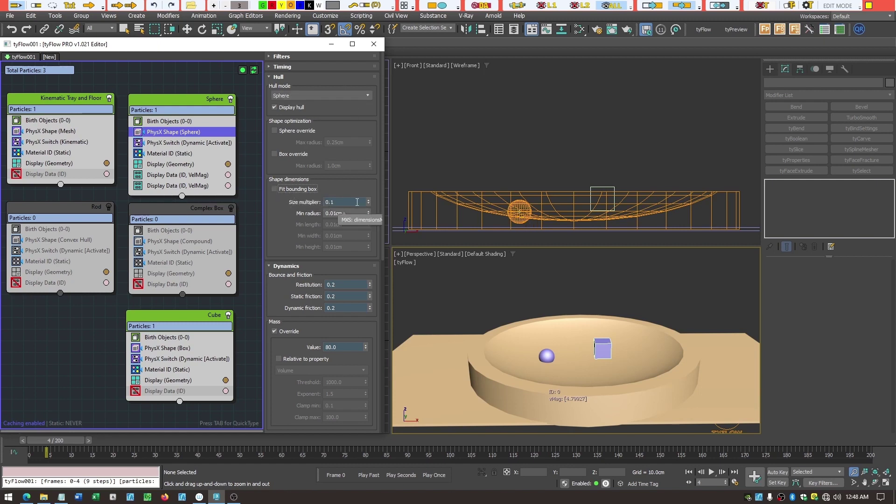
click(274, 188)
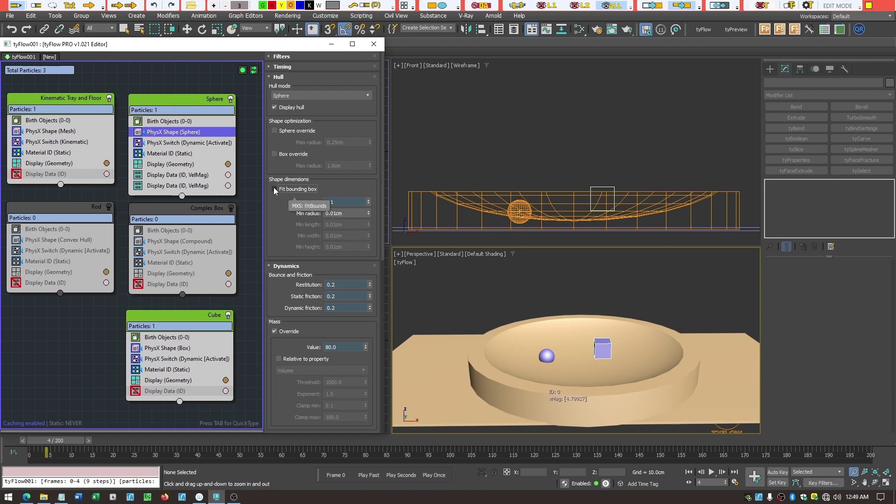
click(274, 189)
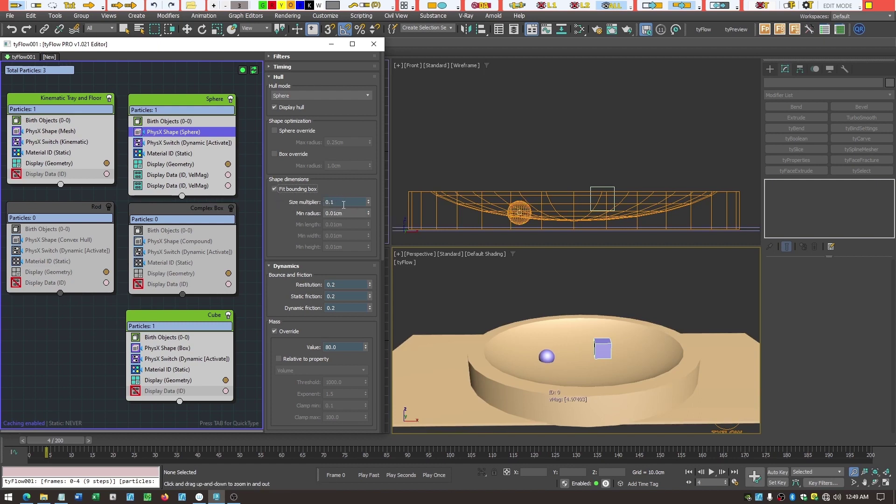
- Set the size multiplier of the sphere's hull to 0.6
drag(343, 204, 320, 205)
key(BackSpace)
text(.6)
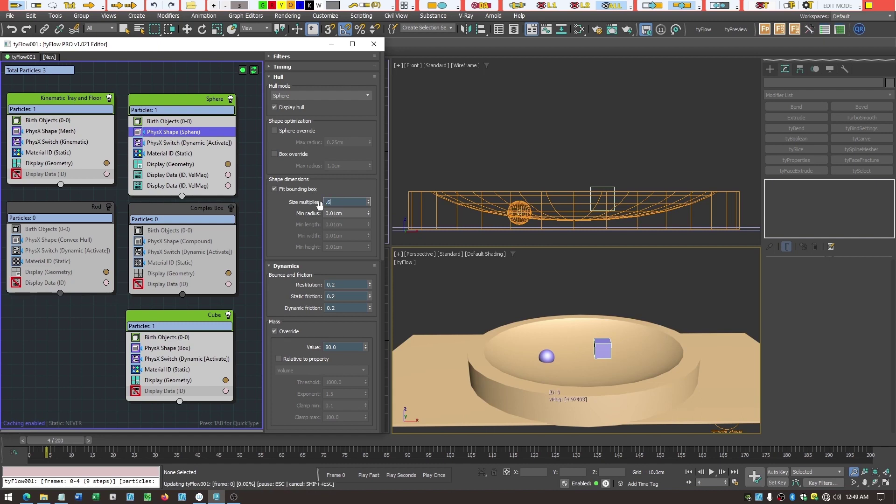
key(Return)
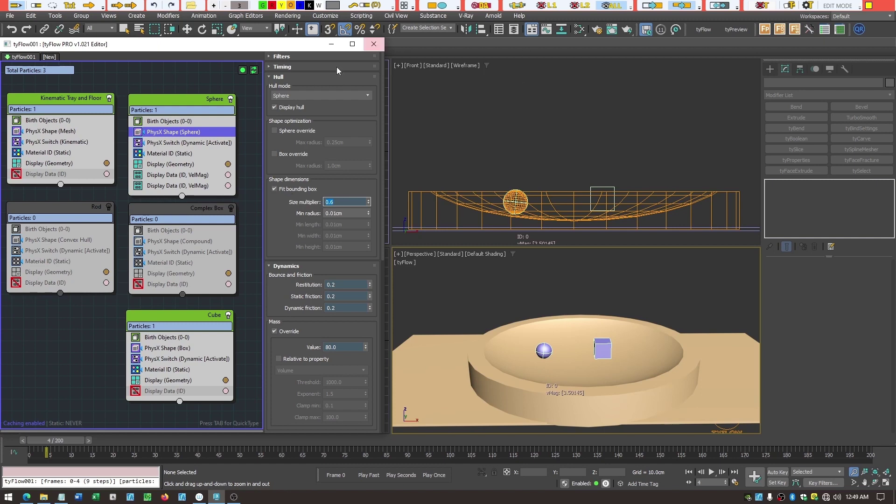
- Switch the hull mode of the Sphere event's PhysX Shape to Box for comparison, and return it to Sphere
click(363, 95)
click(311, 104)
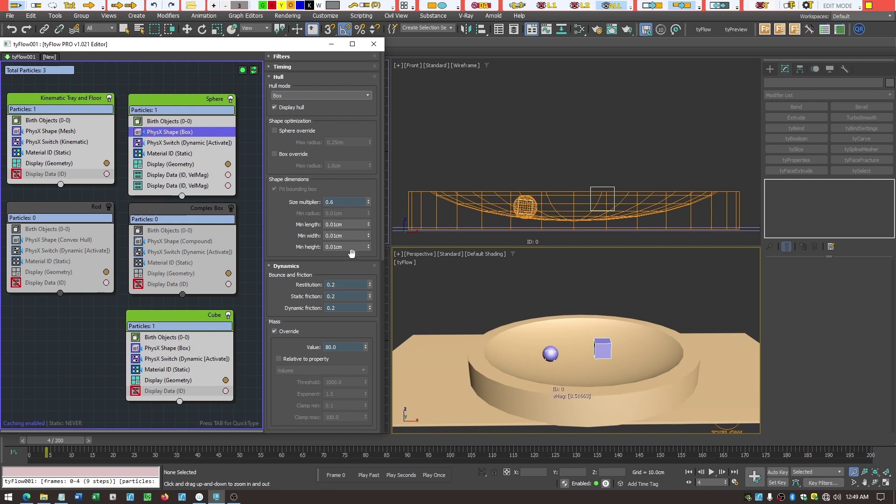
click(366, 95)
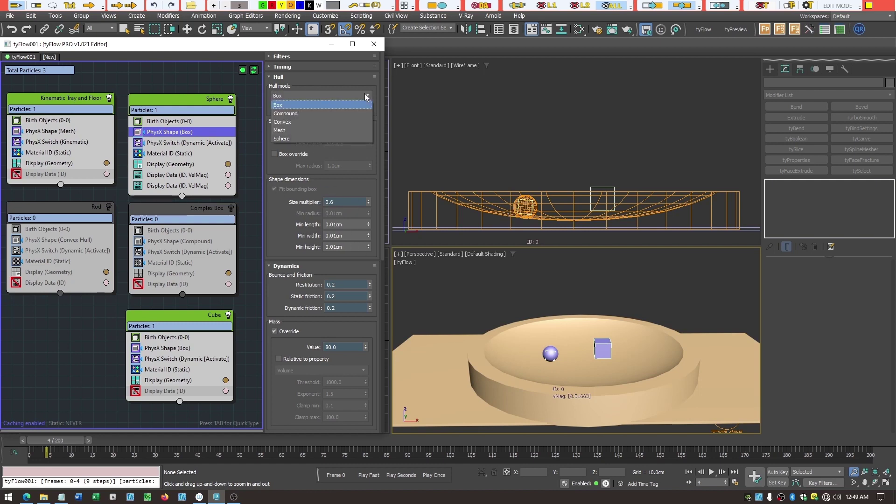
click(309, 138)
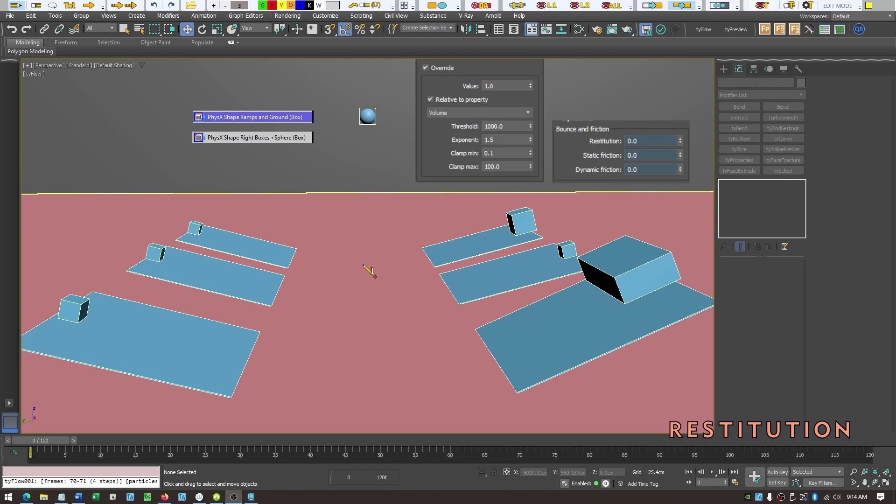
- Annotate the scene with three double-headed arrows linking each left ramp to the opposite right ramp
mouse_move(321, 266)
mouse_down()
mouse_move(399, 266)
mouse_move(393, 274)
mouse_up()
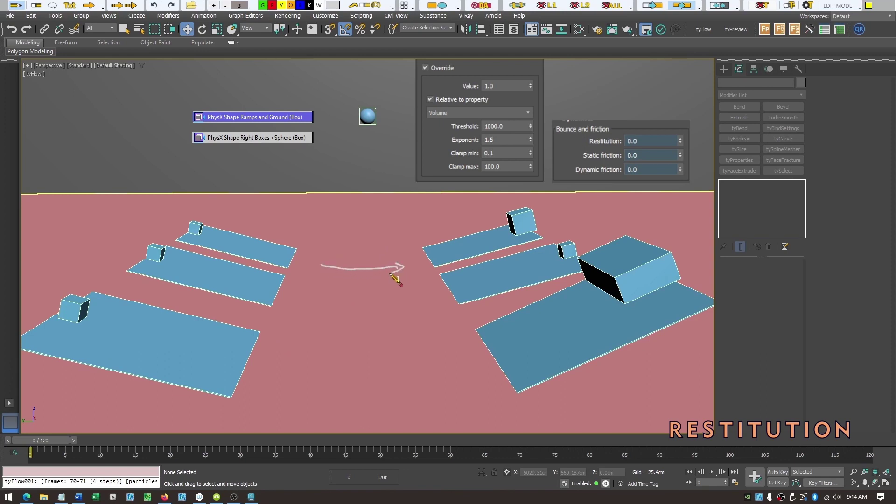
mouse_move(328, 262)
mouse_down()
mouse_move(328, 273)
mouse_move(421, 297)
mouse_move(403, 304)
mouse_up()
drag(312, 288, 312, 301)
mouse_move(273, 366)
mouse_down()
mouse_move(461, 370)
mouse_move(441, 381)
mouse_up()
drag(285, 362, 283, 378)
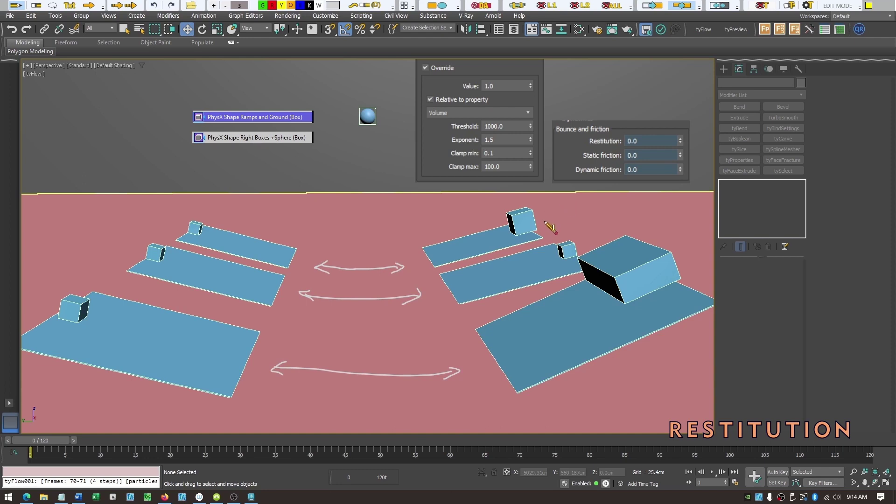
- Draw arrows pointing at the three right boxes and mark each of the three left boxes with an X
mouse_move(567, 212)
mouse_down()
mouse_move(546, 220)
mouse_move(587, 237)
mouse_up()
drag(661, 225, 654, 236)
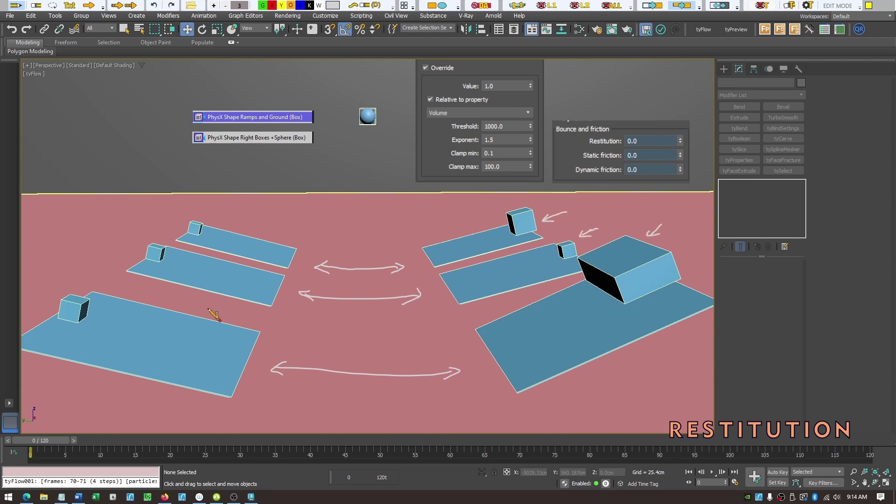
drag(73, 273, 62, 284)
drag(63, 274, 73, 283)
mouse_move(148, 236)
mouse_down()
mouse_move(140, 245)
mouse_move(149, 246)
mouse_up()
drag(189, 215, 182, 224)
drag(183, 215, 190, 224)
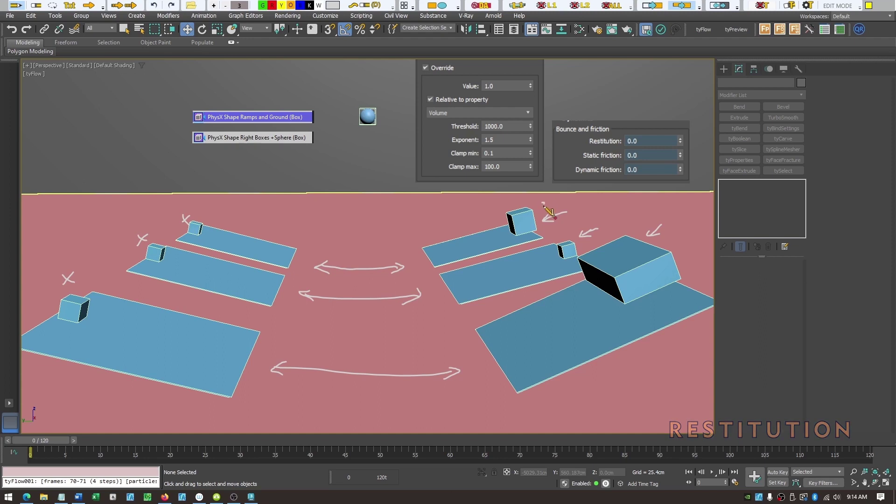
- Label the farthest right box "2X" and the largest box "RANDOM", and draw a downward arrow below the sphere labelled "BOUNCE"
drag(543, 204, 550, 209)
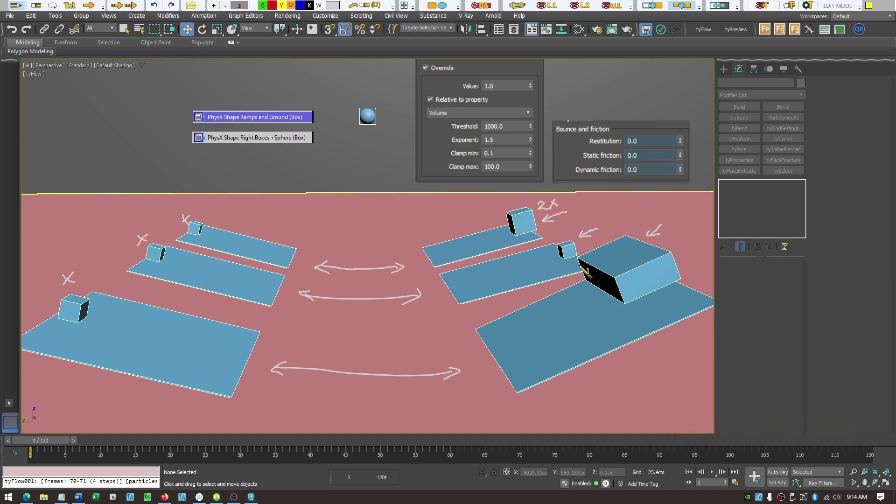
drag(613, 264, 650, 257)
drag(652, 260, 660, 258)
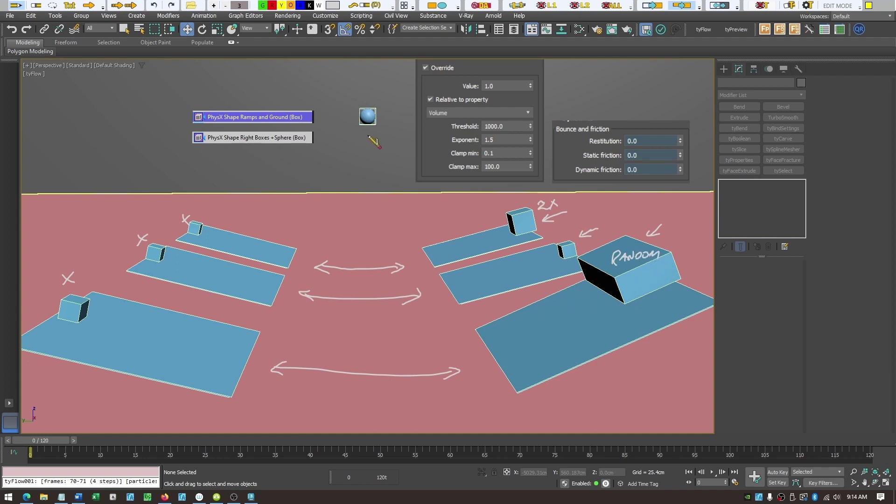
mouse_move(369, 132)
mouse_down()
mouse_move(367, 218)
mouse_move(372, 210)
mouse_move(386, 219)
mouse_move(440, 215)
mouse_up()
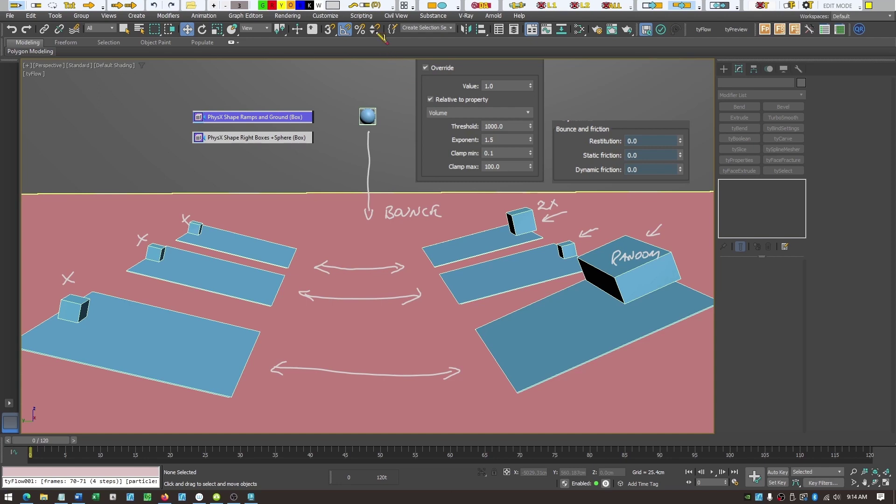
- Clear the annotations, load the saved drawing PhysX - Restitution.bin over the existing one to present the notes, and close it
key(e)
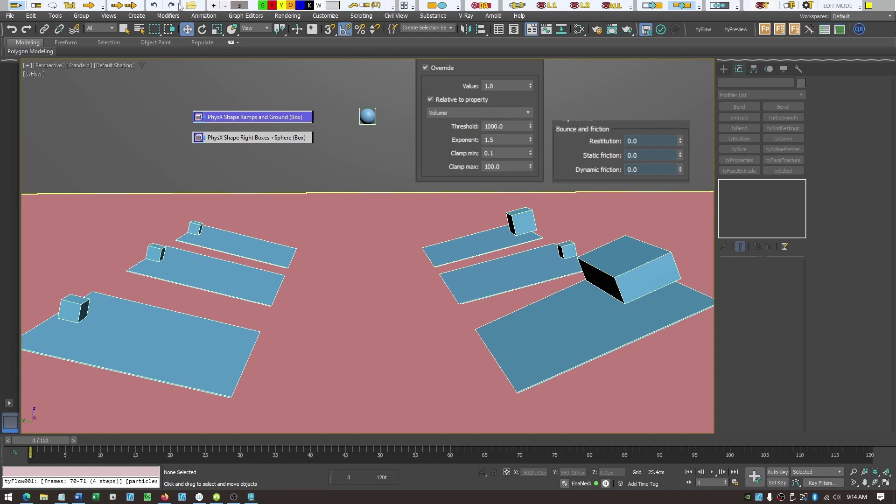
click(191, 6)
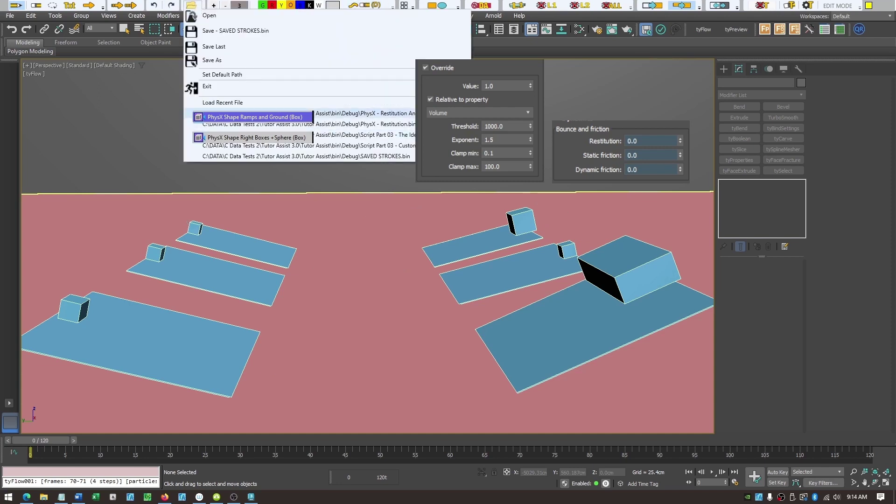
click(289, 125)
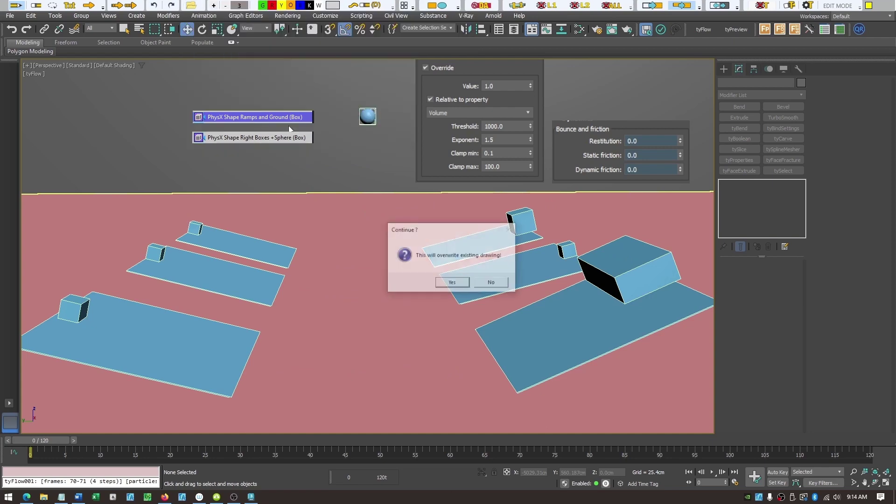
click(461, 283)
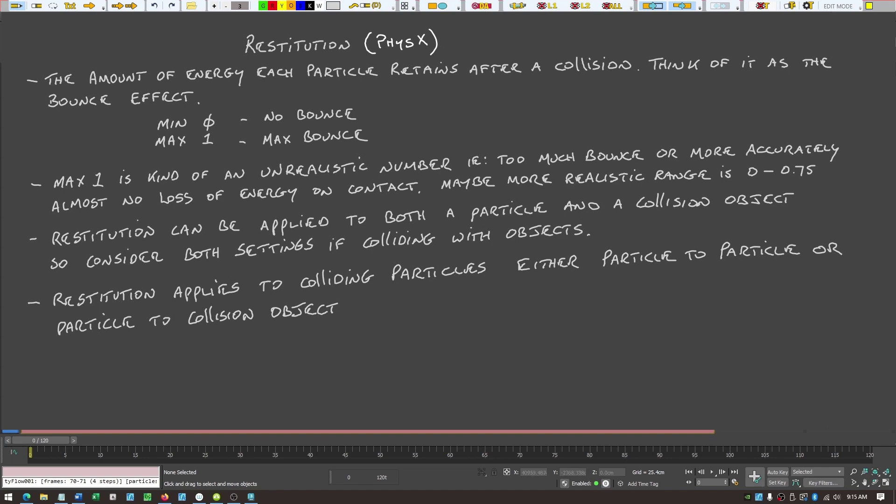
key(Escape)
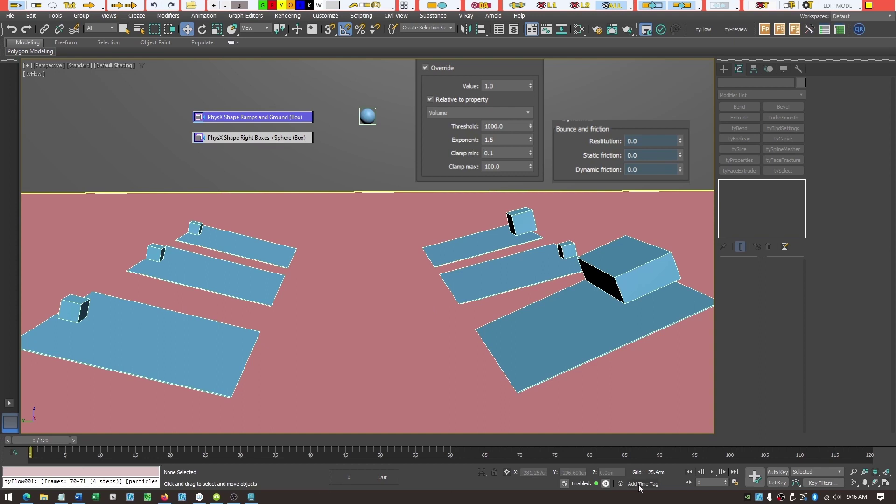
- Play the simulation and set the restitution of PhysX Shape Ramps and Ground to 0.5
click(712, 472)
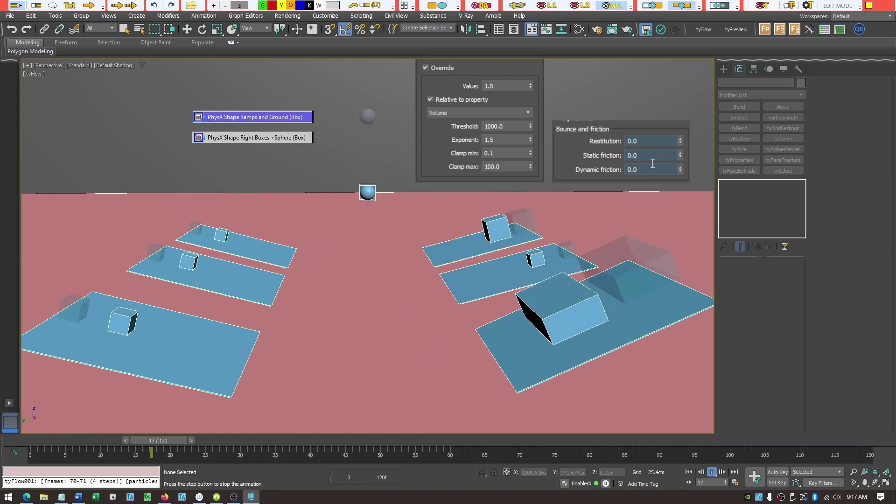
click(647, 141)
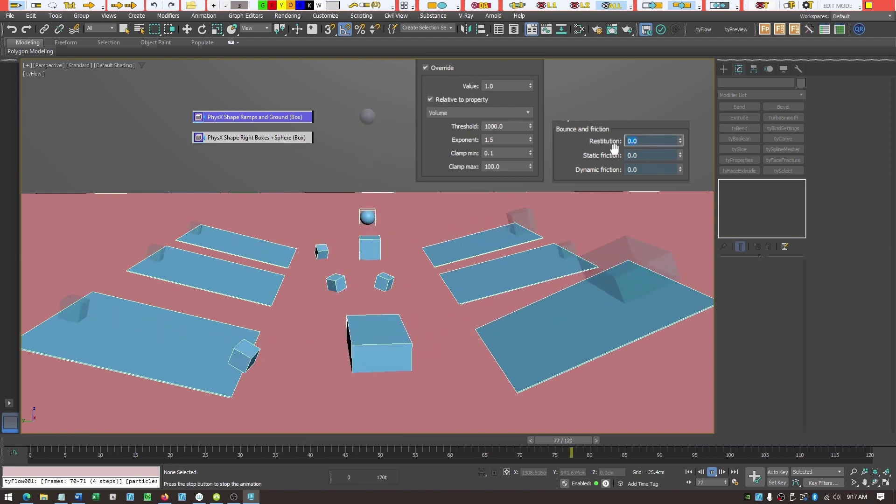
text(.5)
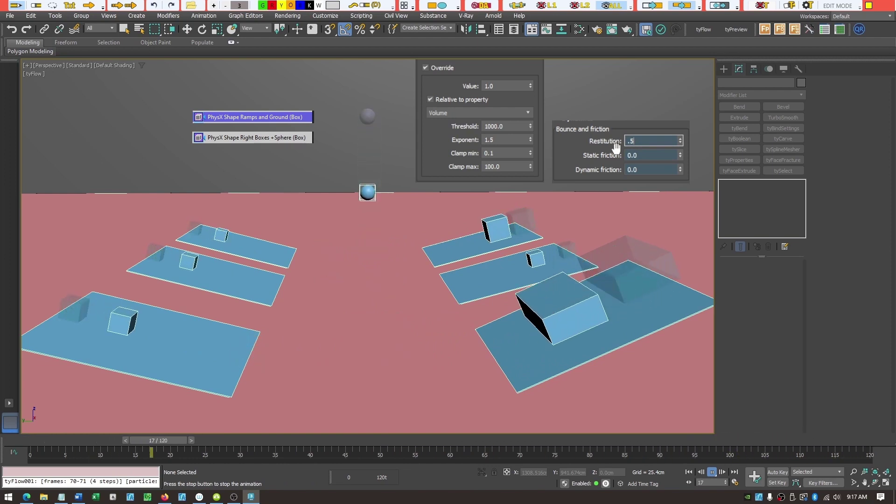
key(Return)
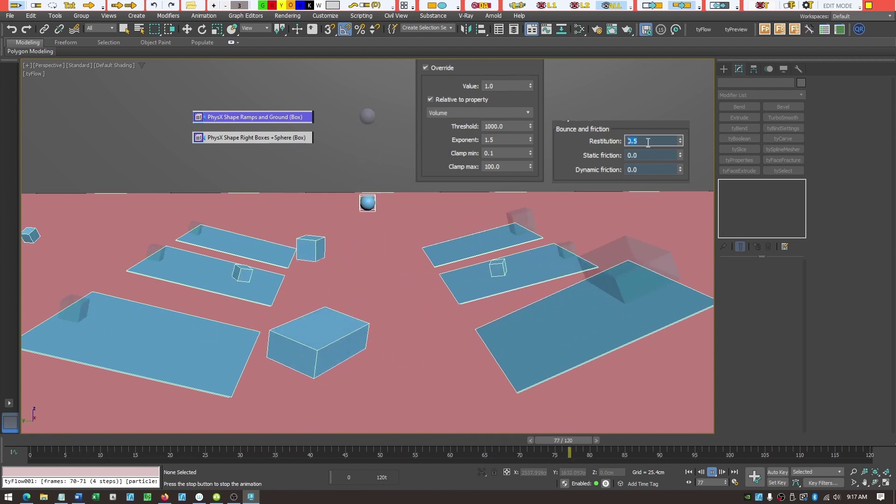
- Test restitution values of 0.75 and 1 on PhysX Shape Ramps and Ground, and reset it to 0
text(.75)
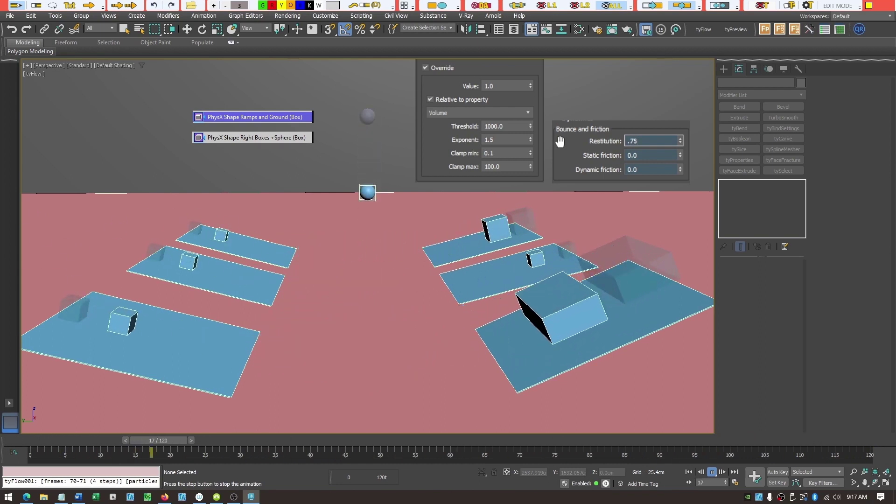
key(Return)
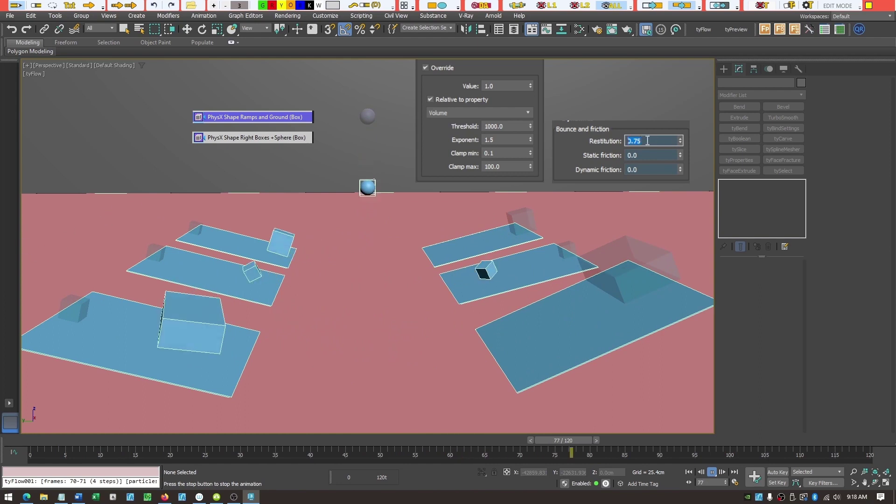
double_click(628, 140)
text(1)
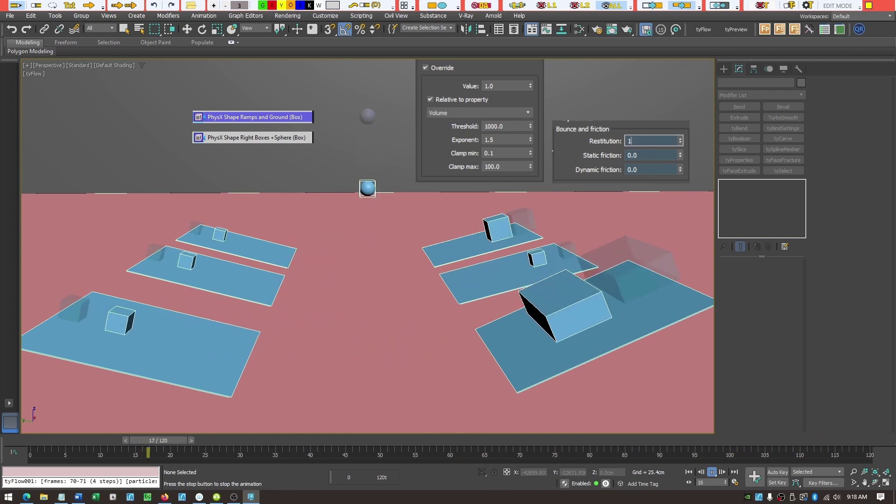
key(Return)
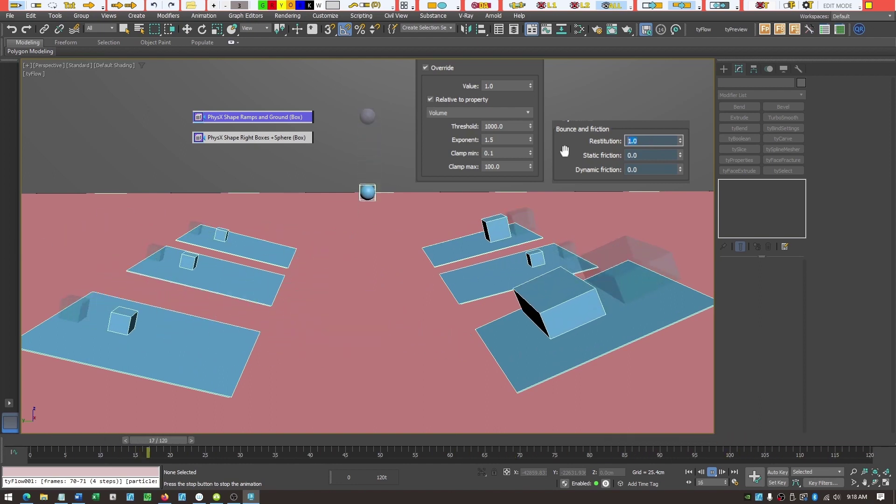
text(.0)
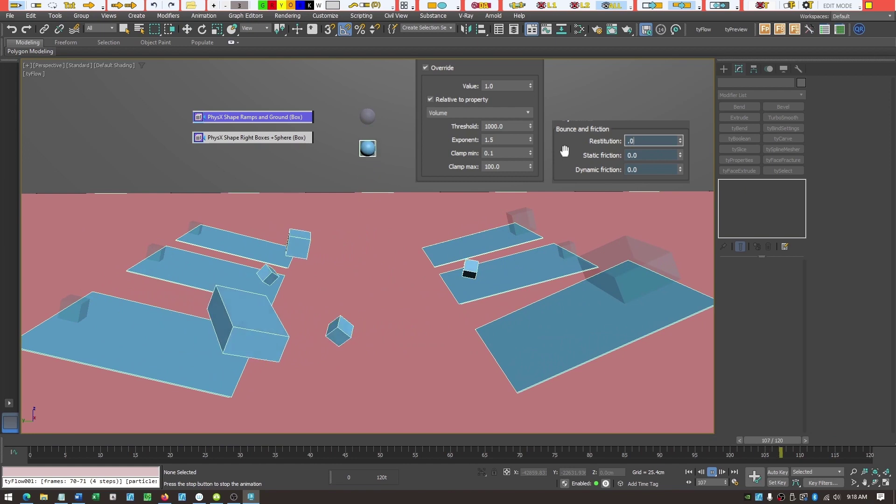
key(Return)
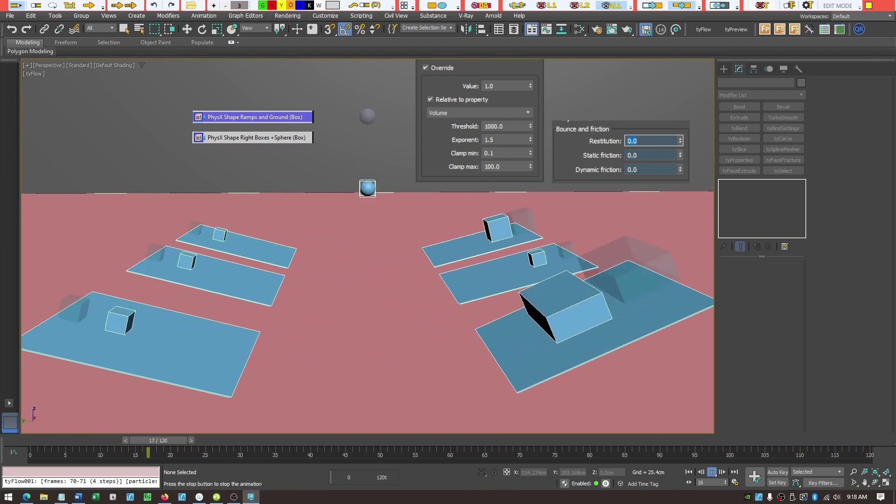
- Set the restitution of PhysX Shape Right Boxes + Sphere to 0.5 to compare the bounce, and lower it to 0
click(248, 138)
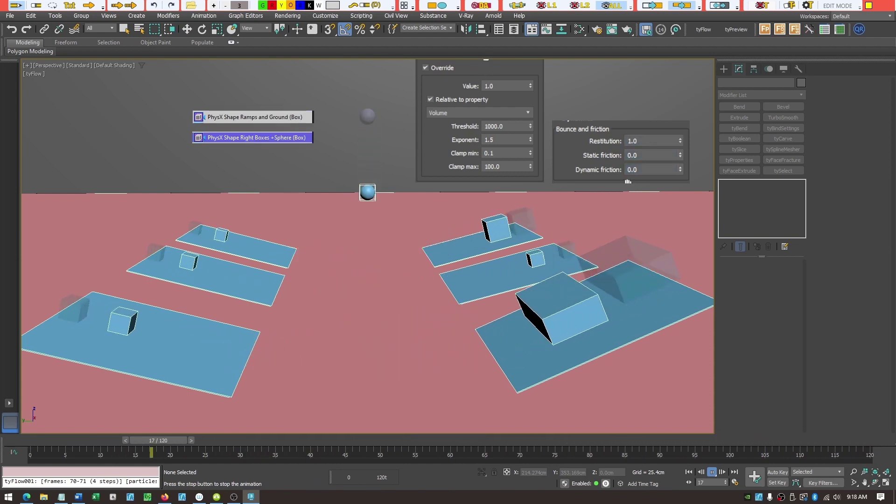
double_click(648, 140)
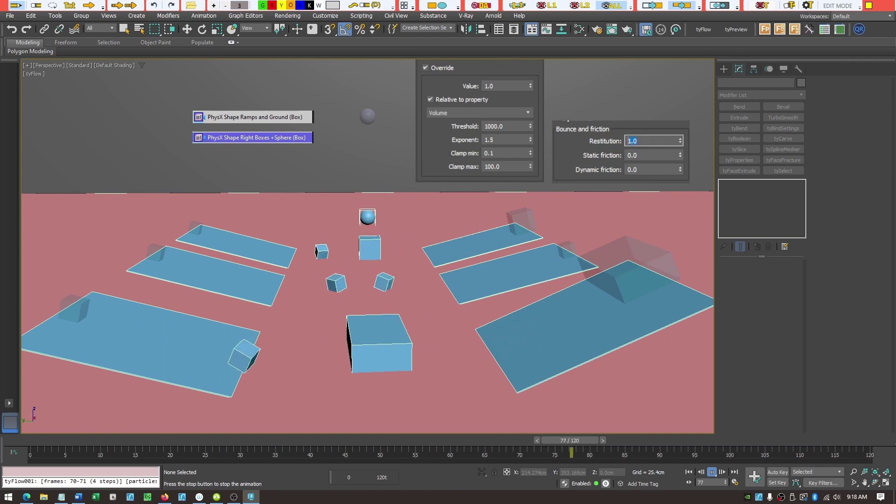
text(.)
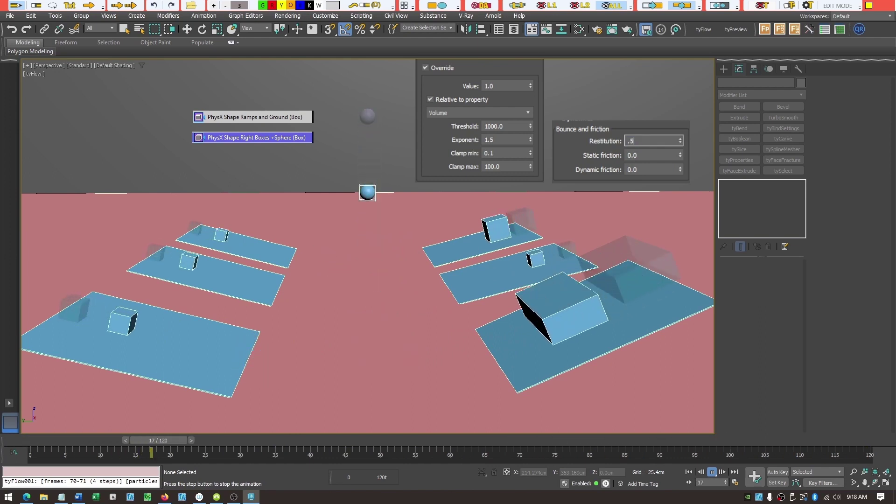
text(5)
key(Return)
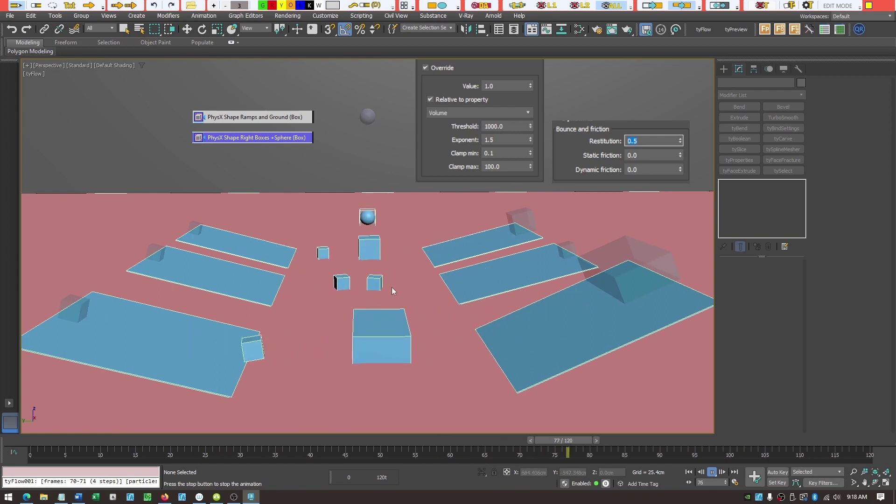
text(0)
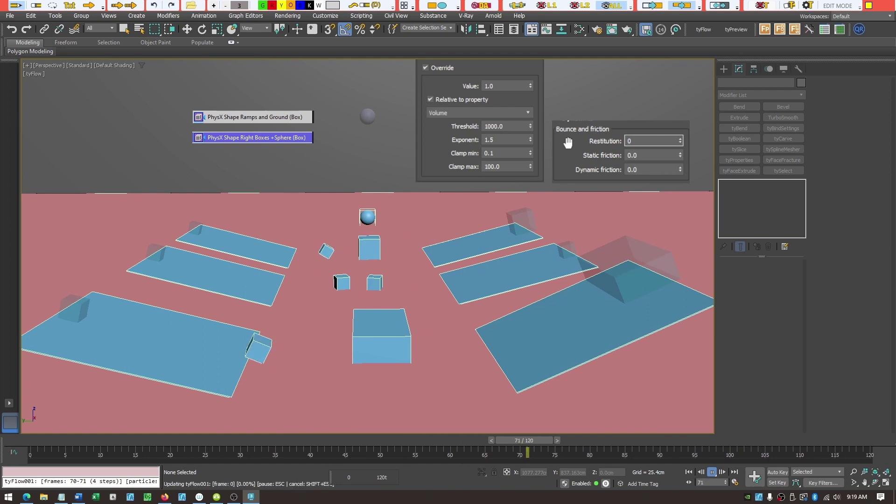
key(Return)
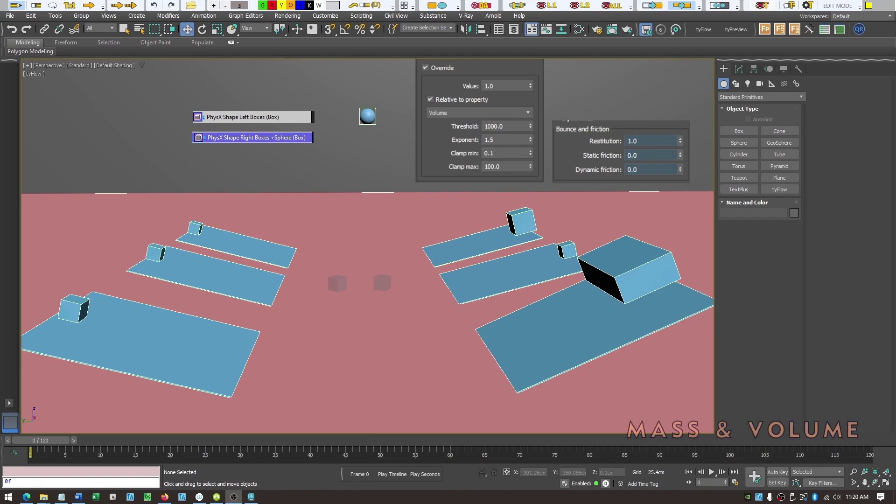
- Write "MASS VS VOLUME" and "MASS = DENSITY" over the scene, and circle the two middle-ramp boxes and the two ghosted boxes between the ramps
mouse_move(303, 204)
mouse_down()
mouse_move(343, 212)
mouse_move(376, 200)
mouse_move(370, 209)
mouse_move(406, 198)
mouse_move(419, 211)
mouse_move(426, 200)
mouse_move(455, 203)
mouse_up()
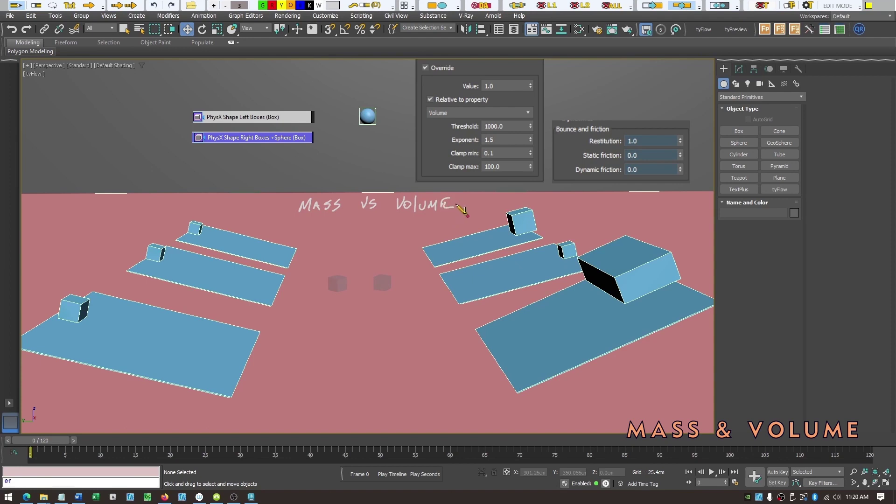
mouse_move(330, 236)
mouse_down()
mouse_move(445, 226)
mouse_move(435, 219)
mouse_up()
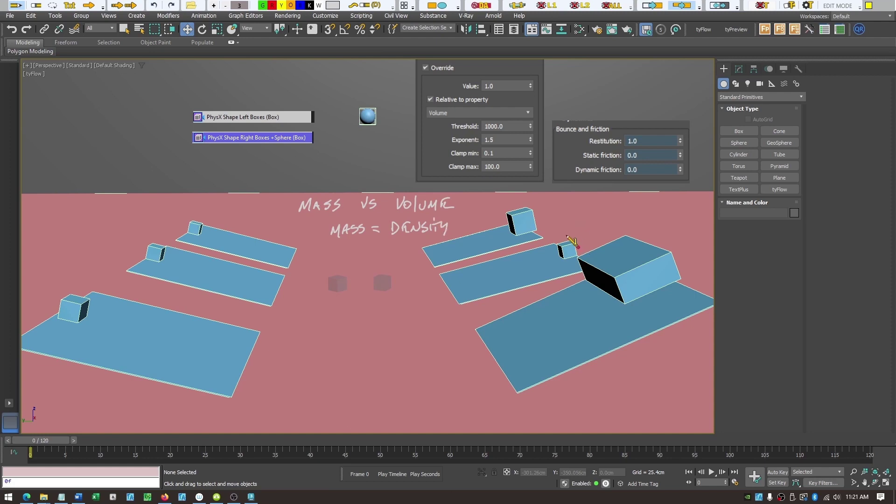
drag(567, 234, 581, 244)
mouse_move(170, 244)
mouse_down()
mouse_move(136, 273)
mouse_move(148, 250)
mouse_up()
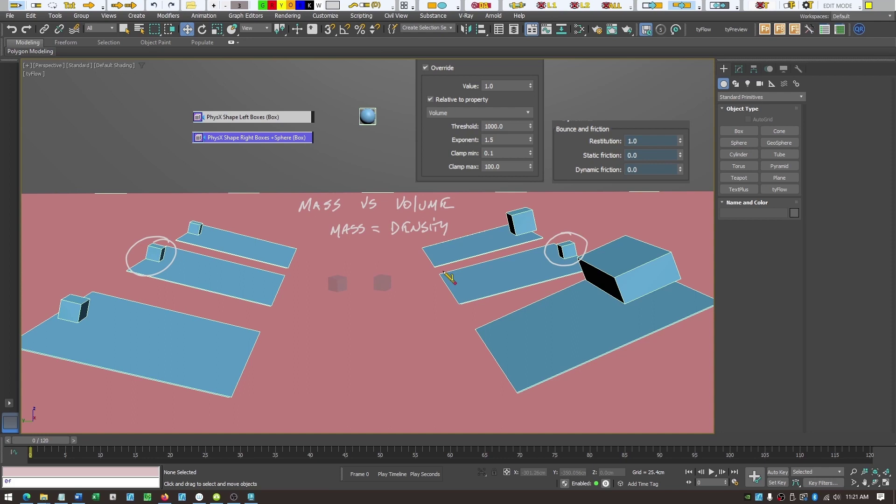
mouse_move(391, 273)
mouse_down()
mouse_move(367, 291)
mouse_move(400, 283)
mouse_move(323, 280)
mouse_up()
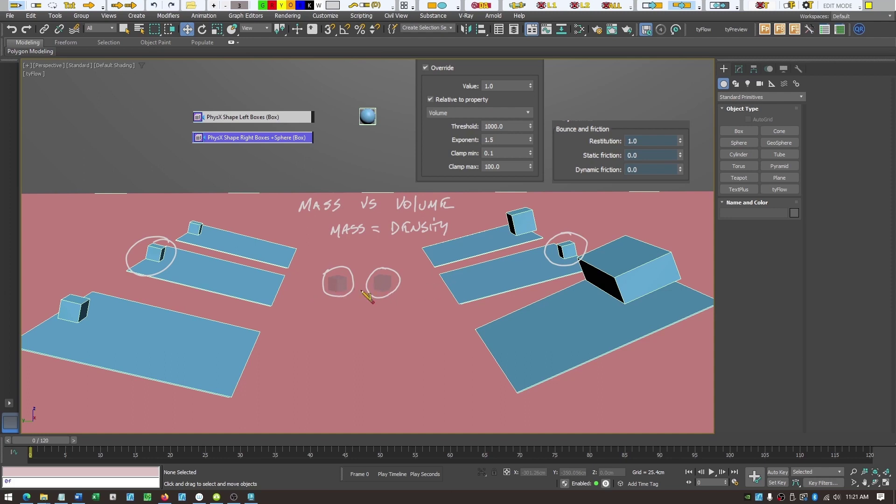
- Erase the hand-drawn circles around the two ghosted boxes and the two middle-ramp boxes
click(35, 5)
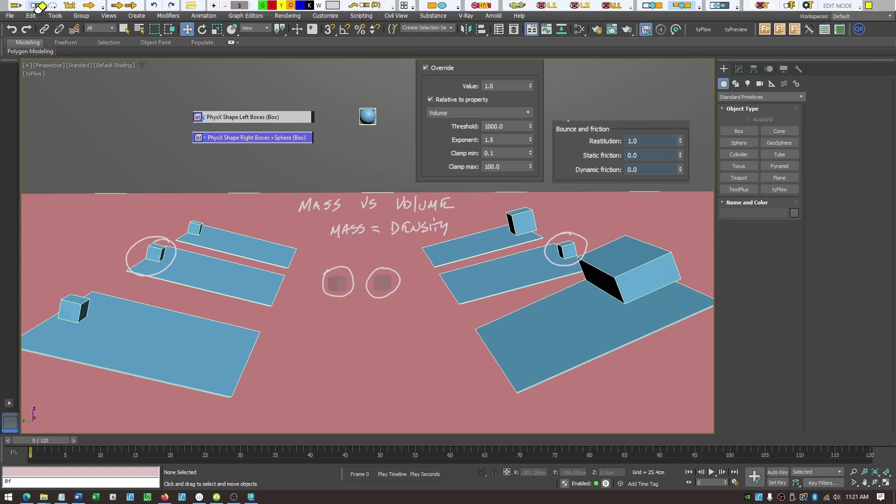
click(349, 298)
click(388, 290)
click(164, 268)
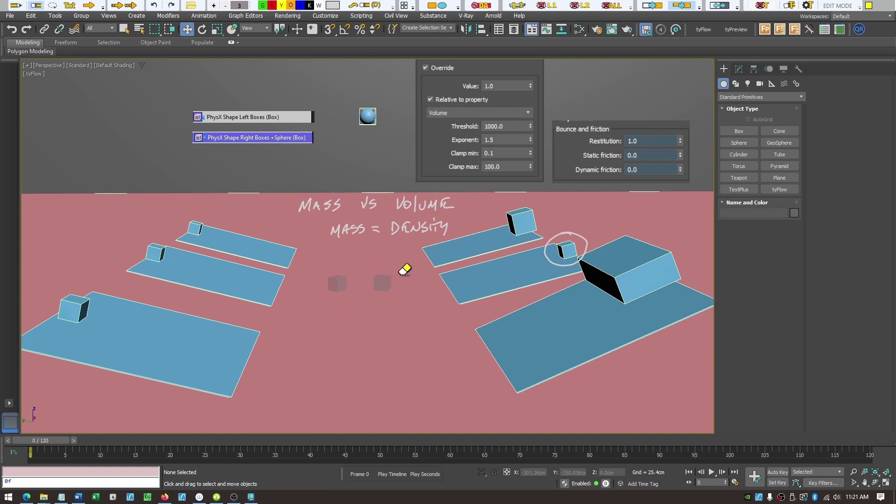
click(564, 252)
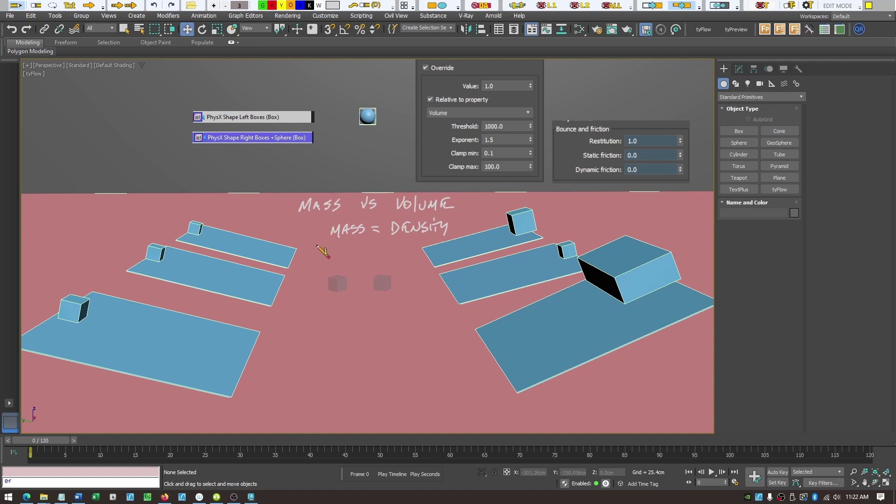
- Write "VOLUME = AMOUNT OF SPACE" below the mass definition, and erase both definition lines while keeping the "MASS VS VOLUME" heading
mouse_move(322, 246)
mouse_down()
mouse_move(366, 254)
mouse_move(393, 242)
mouse_move(425, 251)
mouse_move(505, 233)
mouse_move(511, 246)
mouse_move(553, 239)
mouse_up()
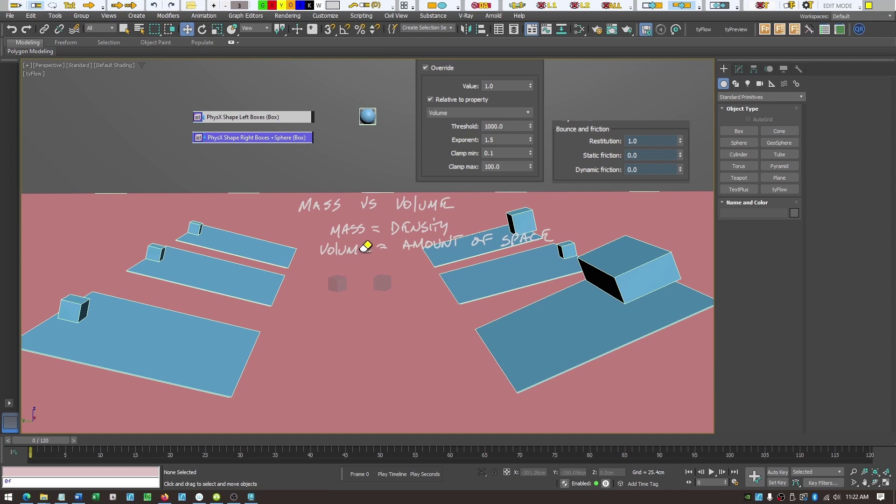
mouse_move(370, 233)
mouse_down()
mouse_move(480, 227)
mouse_move(317, 251)
mouse_move(572, 236)
mouse_move(472, 236)
mouse_move(431, 219)
mouse_up()
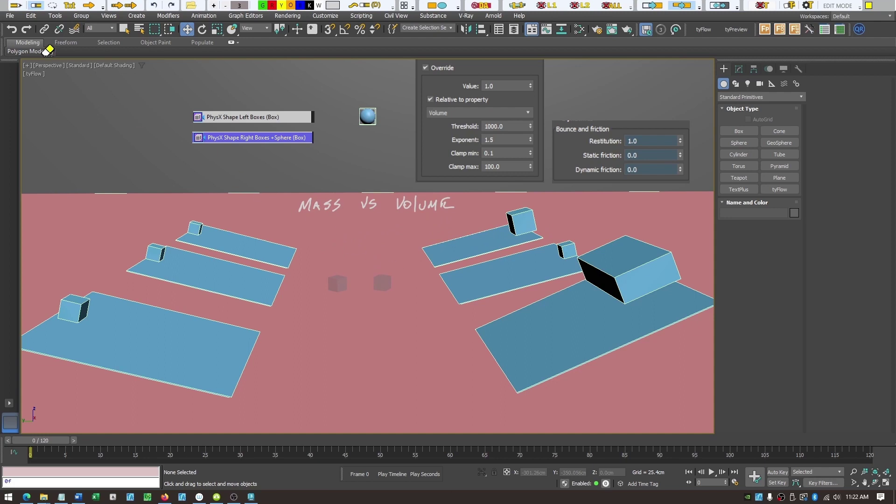
click(16, 9)
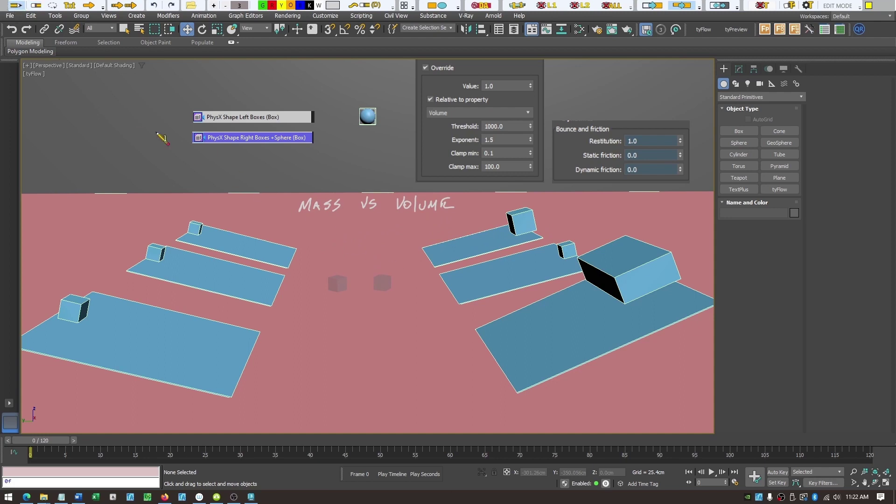
- Play the simulation from frame 0, and review the relative property options and mass settings of the left and right box operators
click(424, 475)
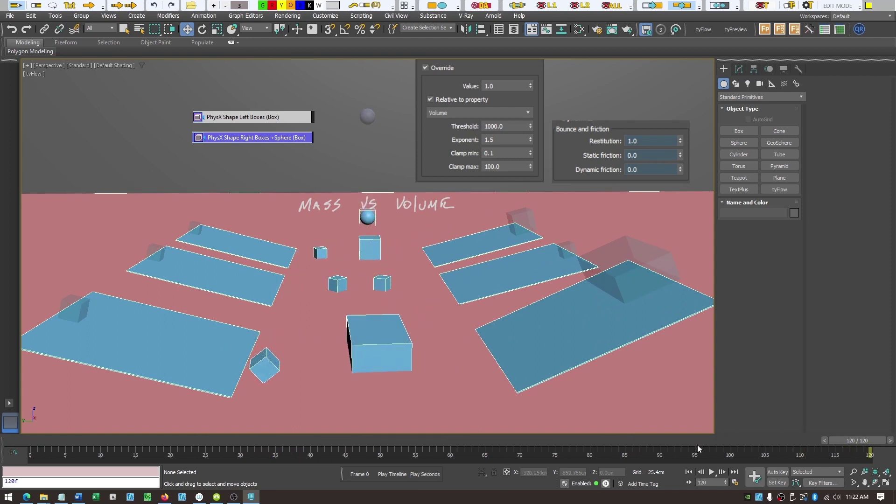
click(360, 474)
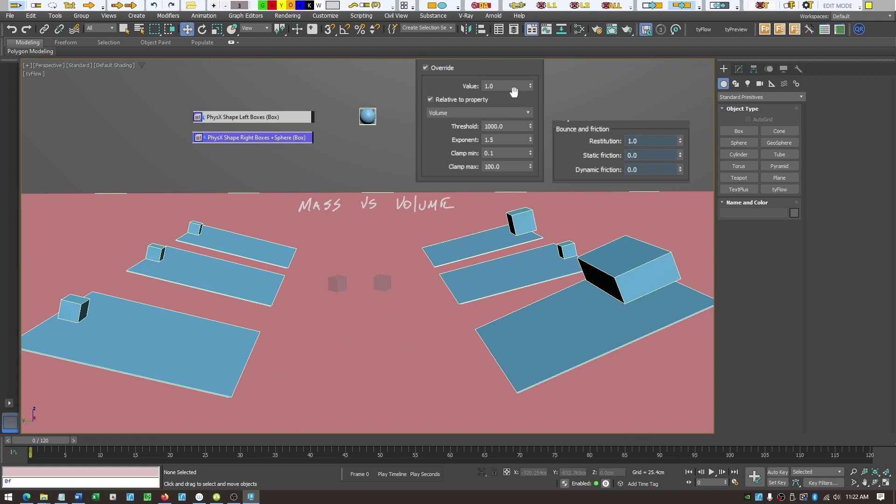
click(529, 113)
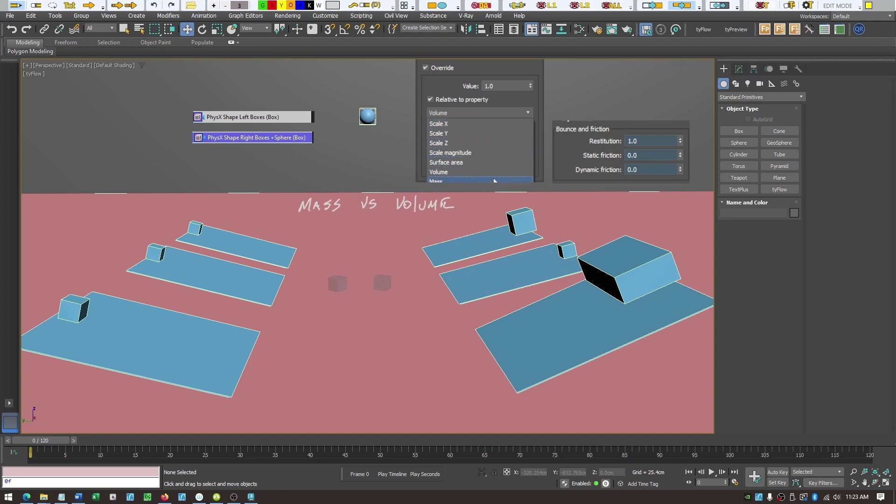
click(506, 98)
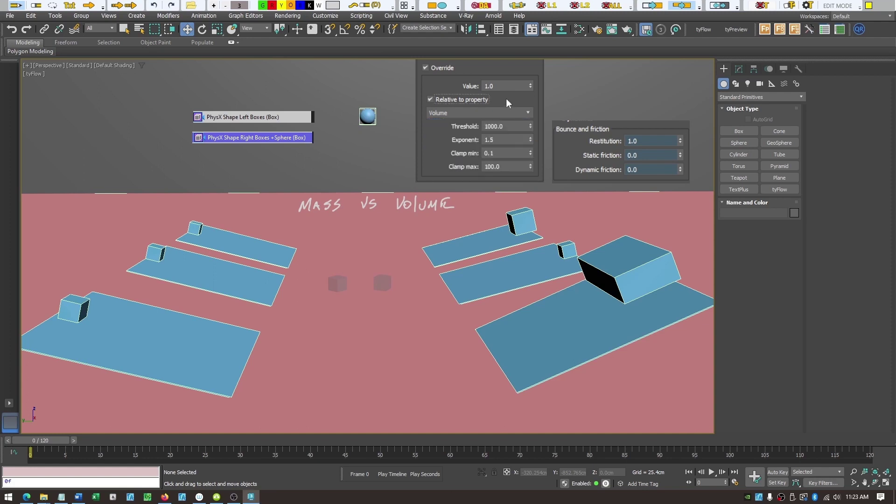
click(239, 118)
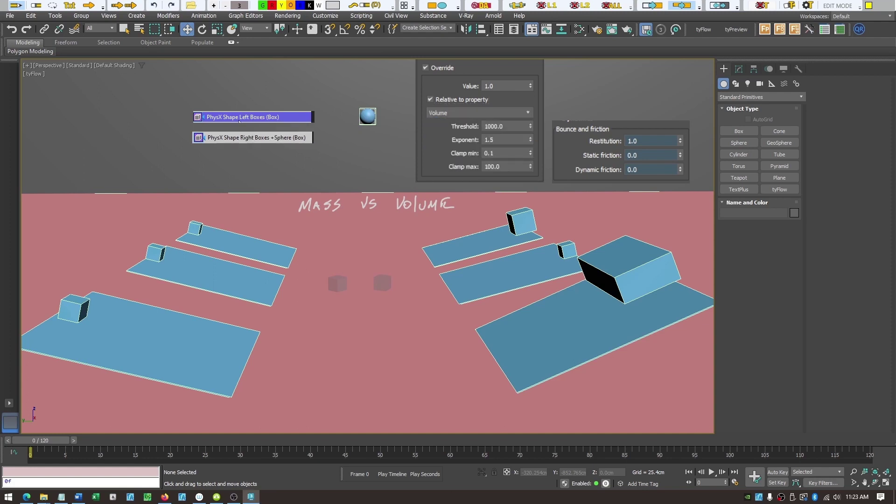
click(252, 137)
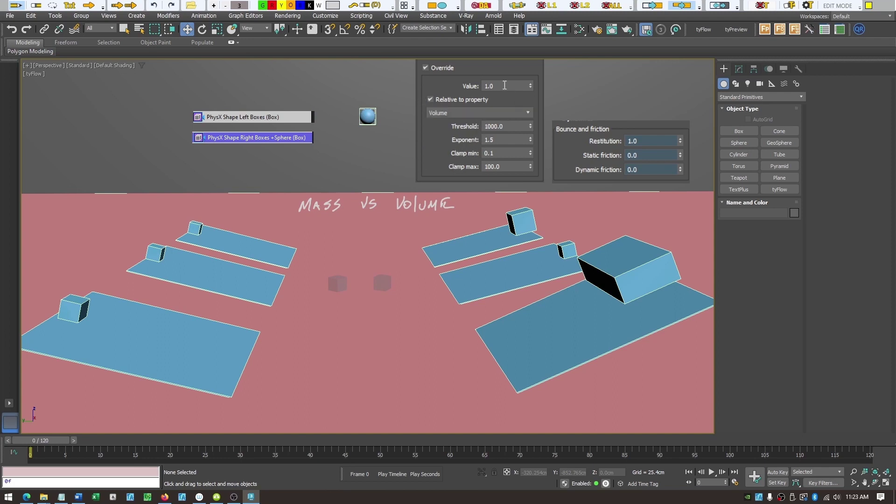
- Set the mass override value of PhysX Shape Right Boxes + Sphere to 10, play the simulation, and return to frame 0
click(474, 86)
text(10)
key(Return)
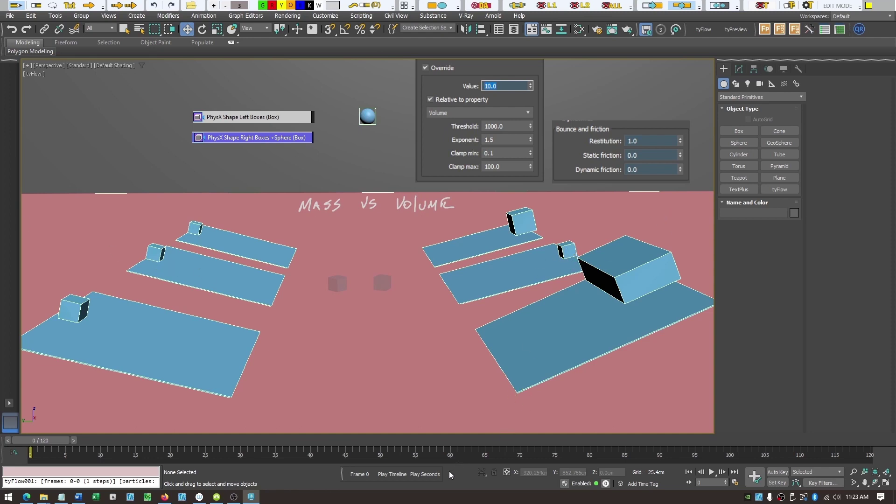
click(419, 475)
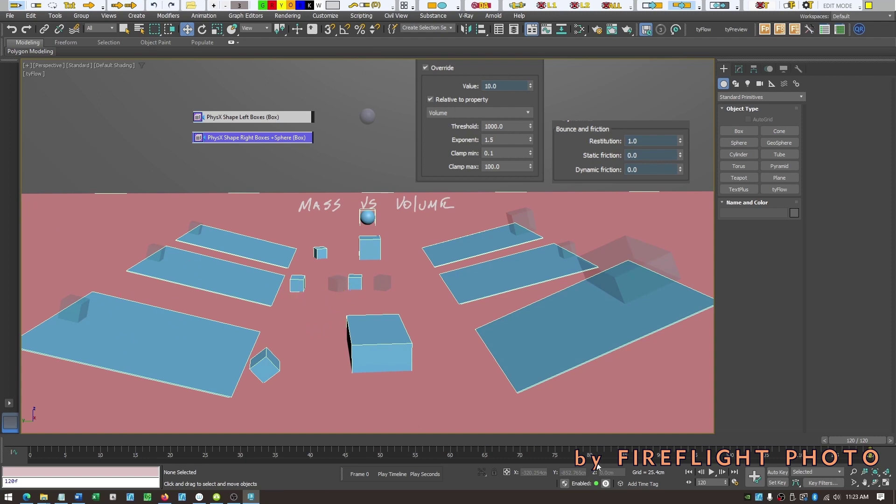
click(349, 474)
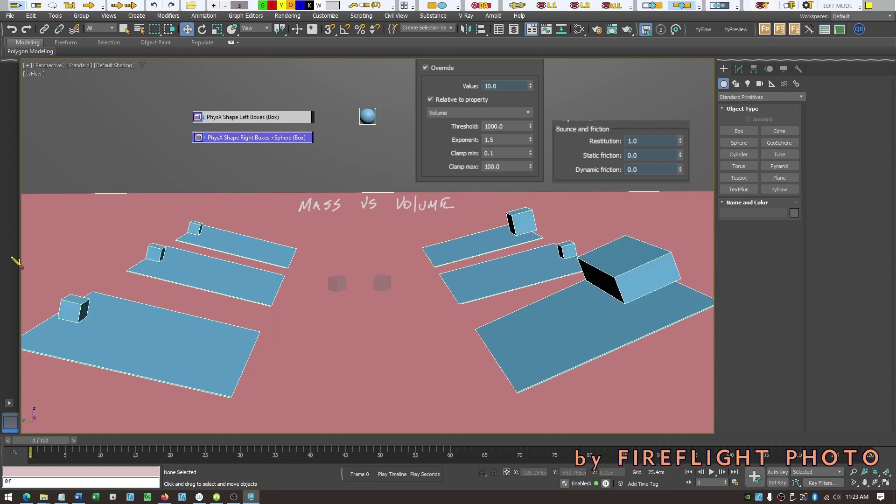
- Set the mass override value of PhysX Shape Right Boxes + Sphere to 100, and play the simulation
click(505, 86)
text(100)
key(Return)
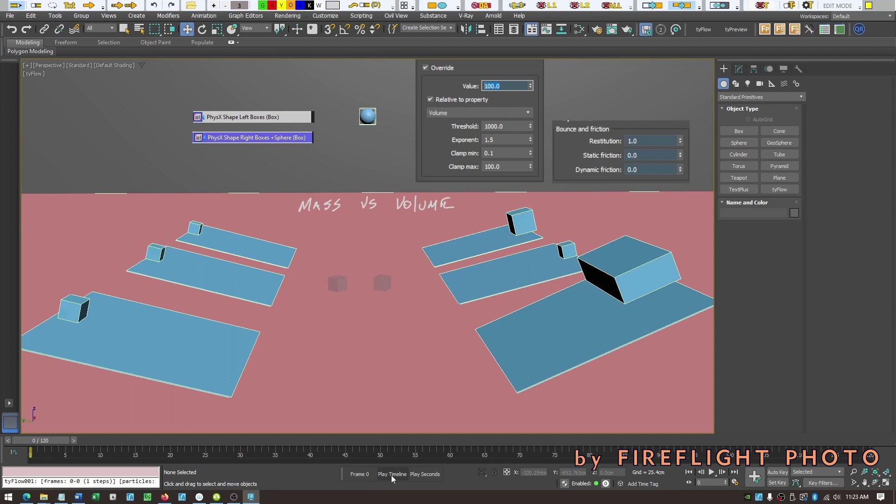
click(423, 475)
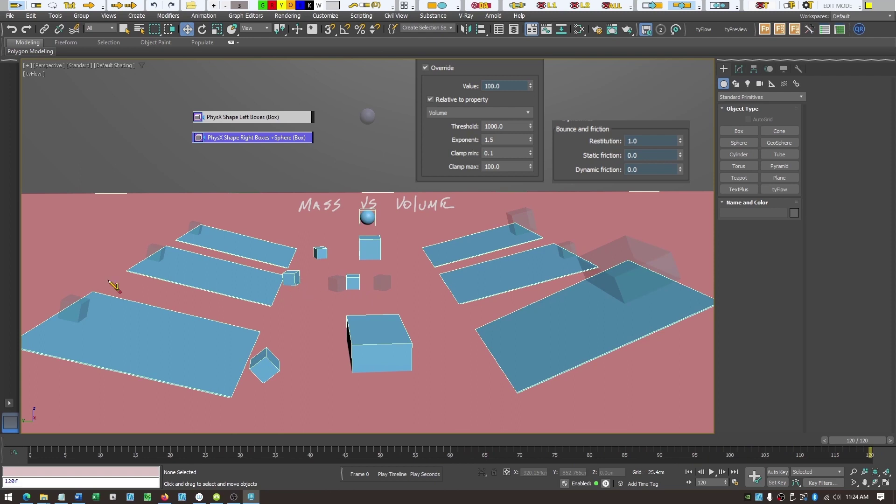
- Set the mass override value of PhysX Shape Left Boxes to 0.1, and replay the simulation from frame 0
click(250, 120)
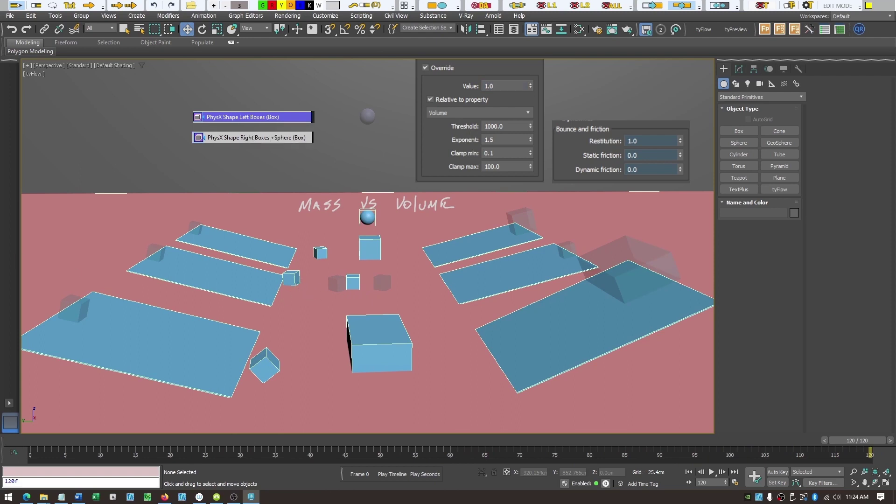
double_click(502, 85)
key(Return)
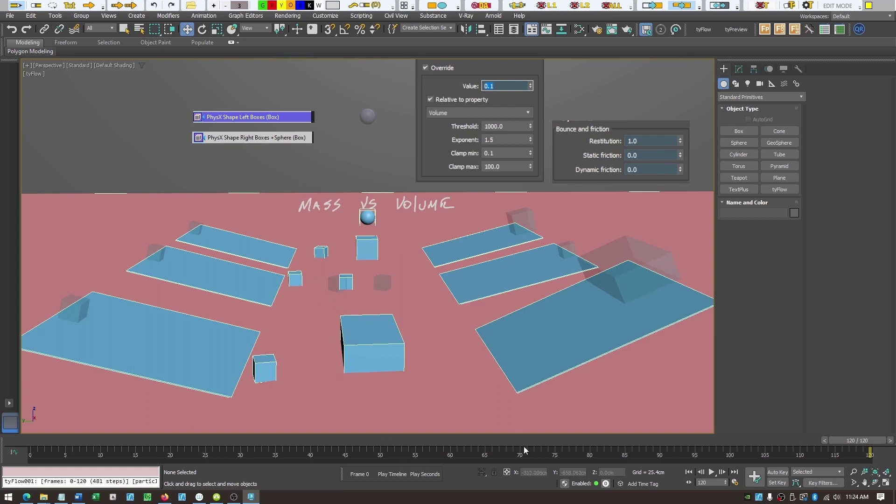
click(358, 474)
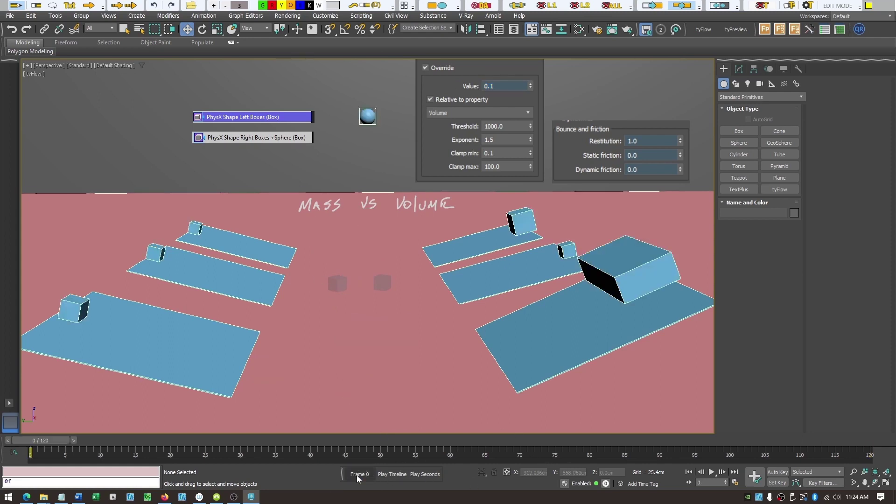
click(426, 475)
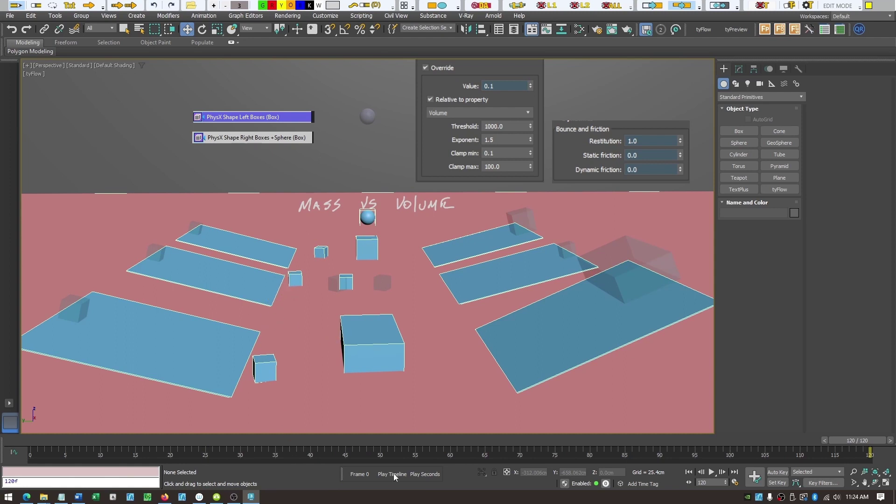
click(424, 475)
- Reset the mass override value to 1 on both PhysX Shape Left Boxes and PhysX Shape Right Boxes + Sphere
double_click(496, 86)
text(1)
key(Return)
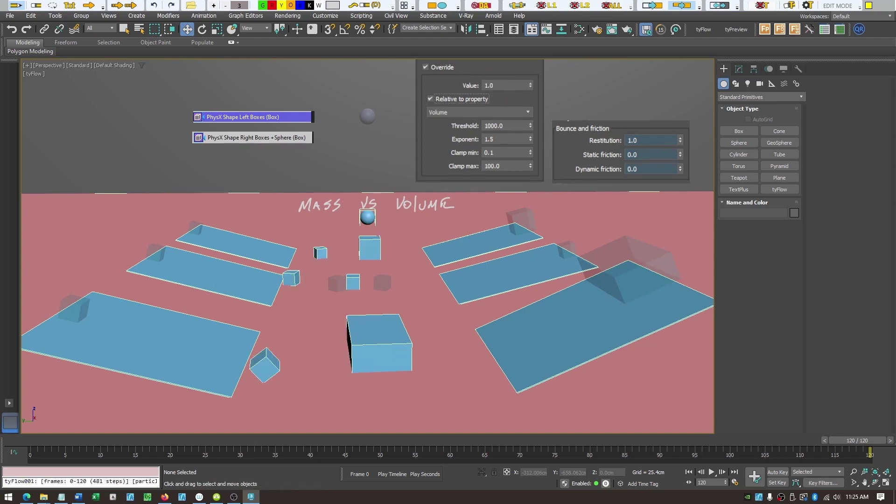
click(236, 139)
double_click(506, 86)
text(1)
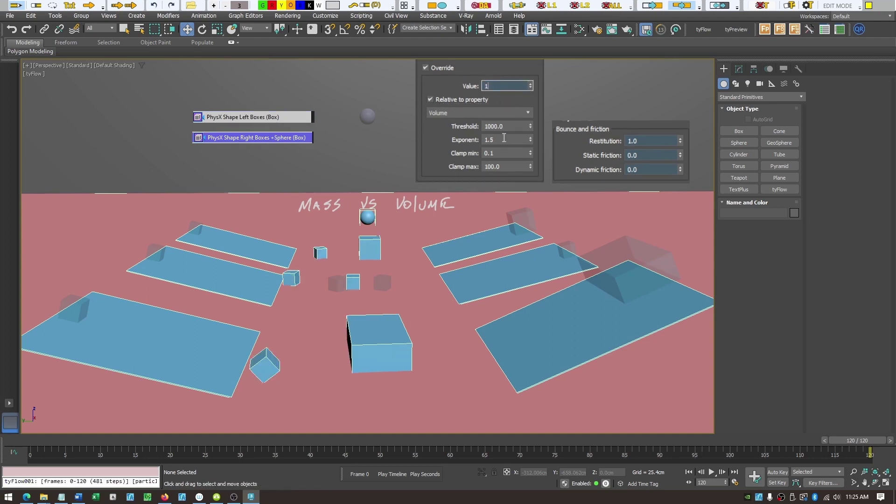
key(Return)
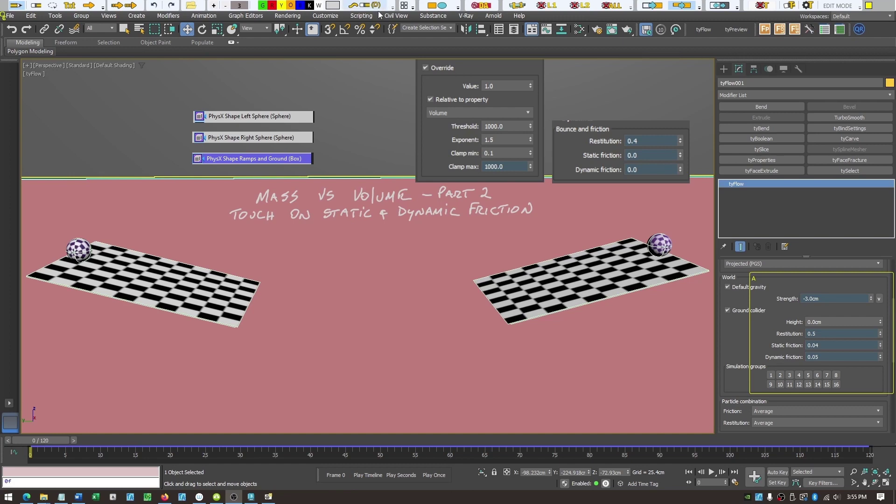
- Point out the mass override value in the sphere scene, and play the frictionless ramp simulation several times
click(505, 86)
drag(506, 86, 461, 85)
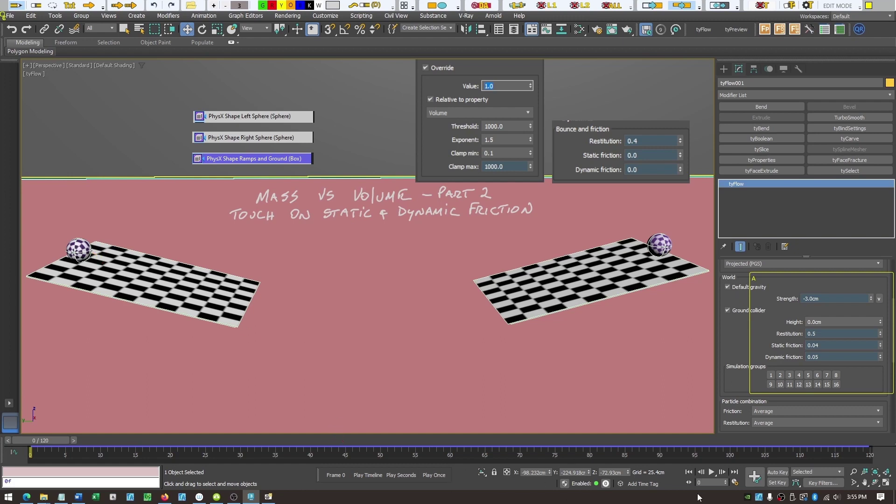
click(433, 475)
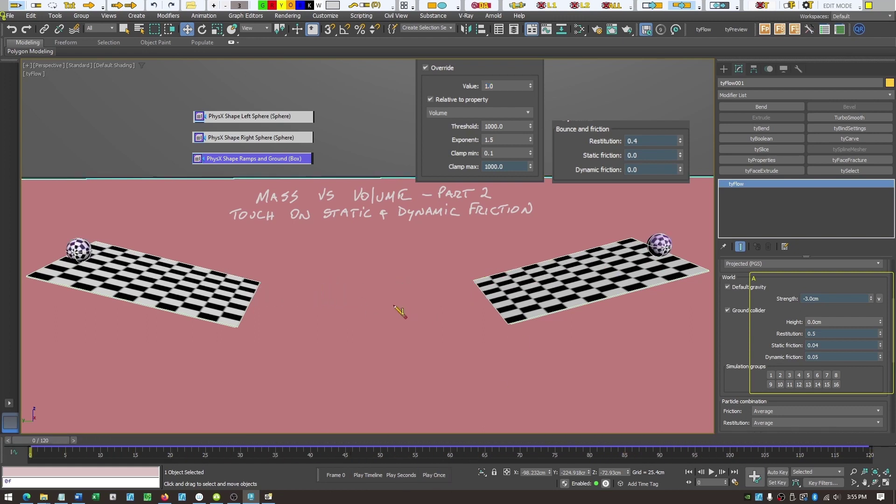
click(435, 474)
click(432, 475)
click(431, 476)
- Set the static and dynamic friction of PhysX Shape Ramps and Ground to 0.2, and play the simulation
drag(650, 156, 599, 155)
text(.2)
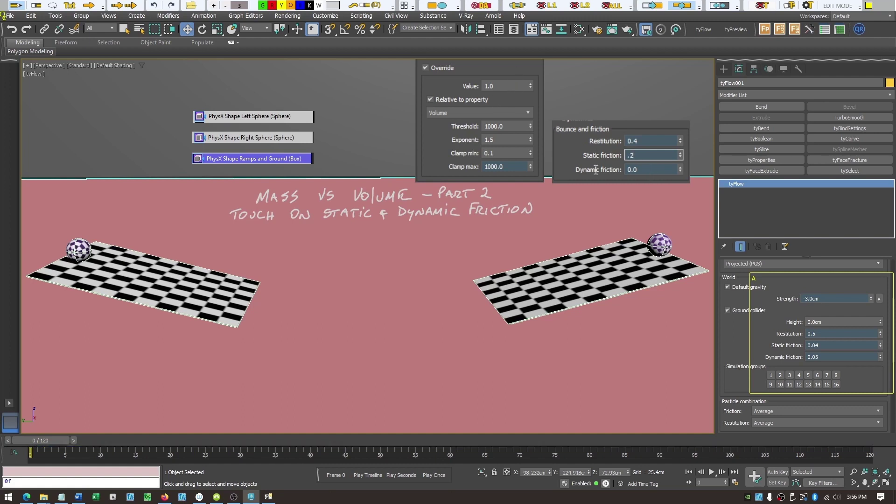
key(Tab)
text(.2)
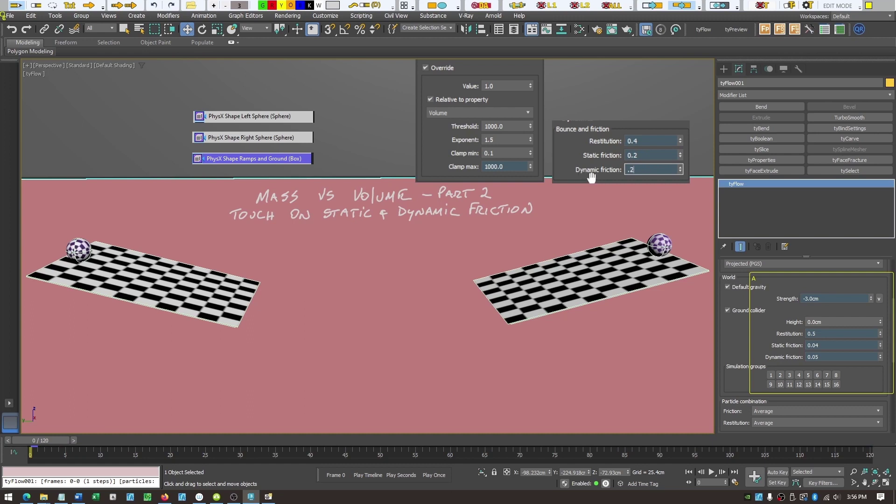
click(651, 157)
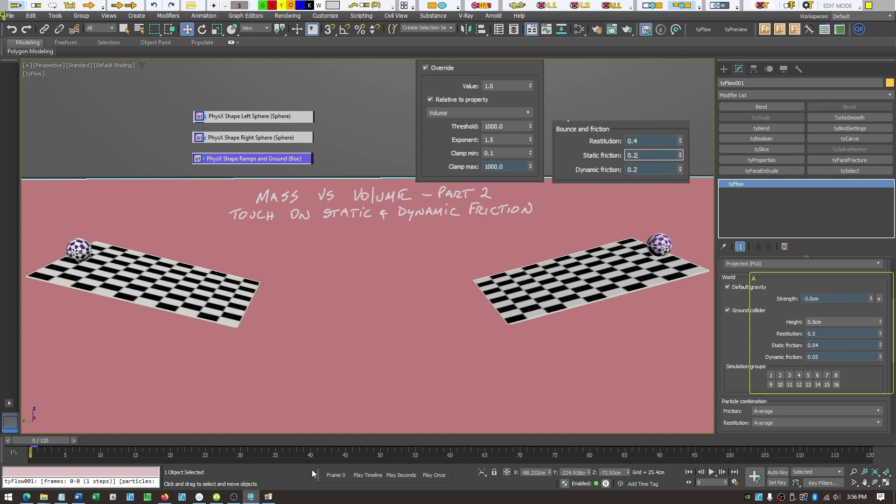
click(430, 474)
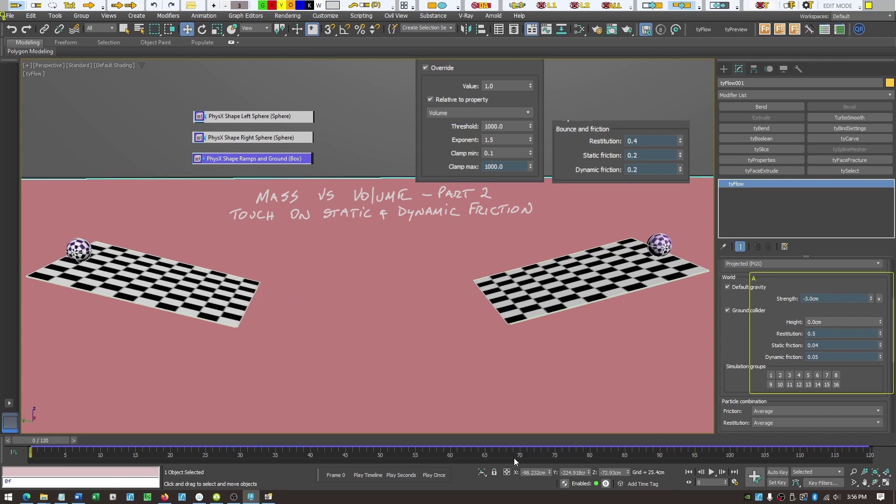
- Set the world's default gravity strength to -10 cm, and play the sphere simulation to compare the rolling
double_click(826, 299)
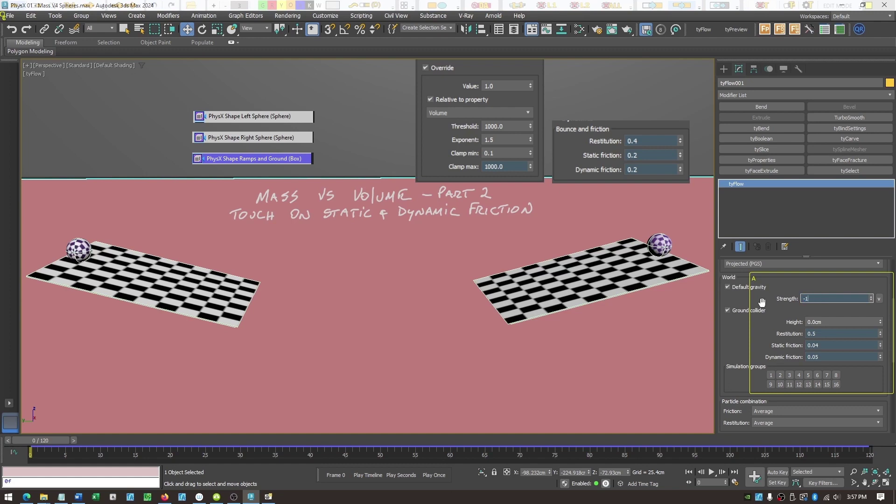
text(-10)
key(Return)
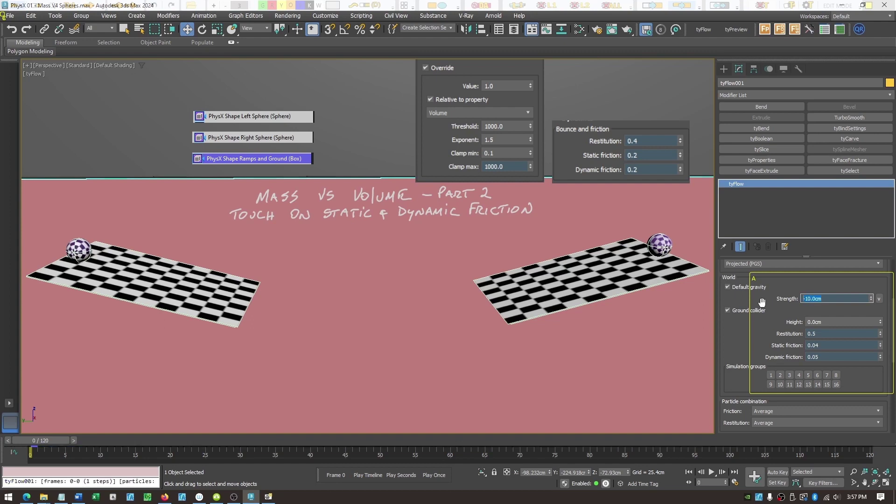
click(437, 475)
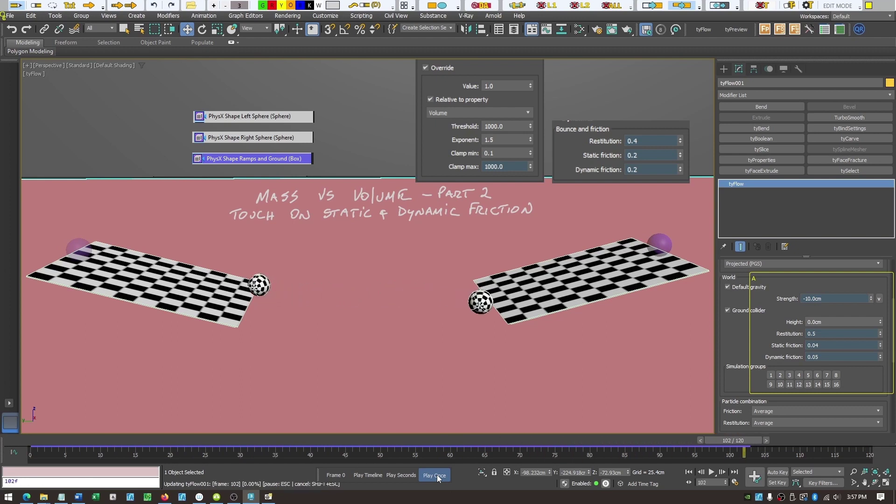
click(436, 475)
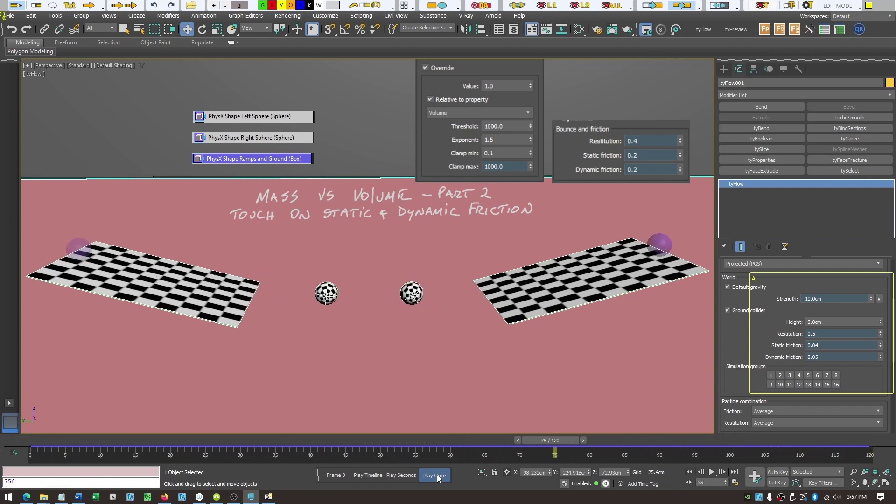
click(427, 463)
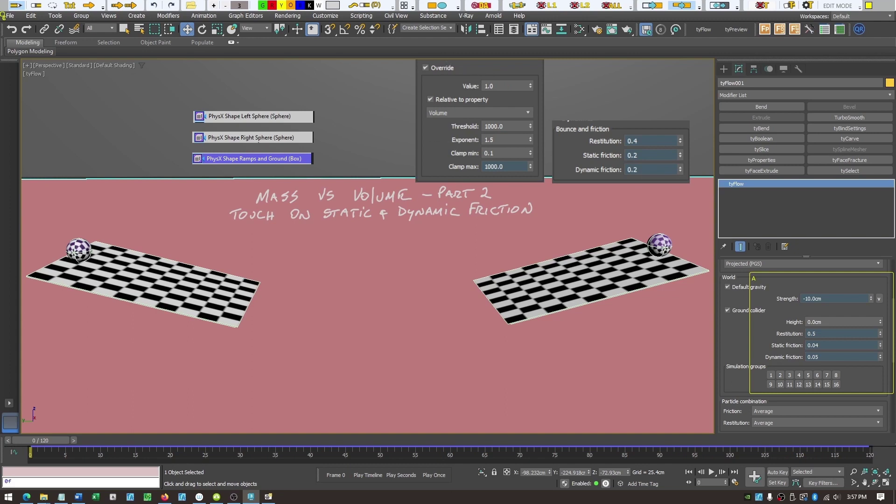
- Select the PhysX Shape Right Sphere operator and annotate the right sphere as "Bowling" and the left sphere as "Basketball"
click(256, 138)
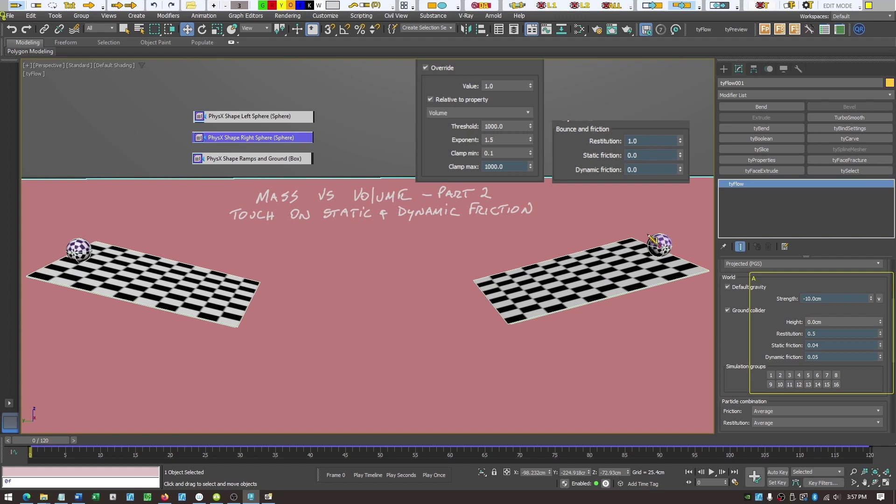
mouse_move(643, 209)
mouse_down()
mouse_move(665, 221)
mouse_move(674, 207)
mouse_move(673, 223)
mouse_move(702, 220)
mouse_up()
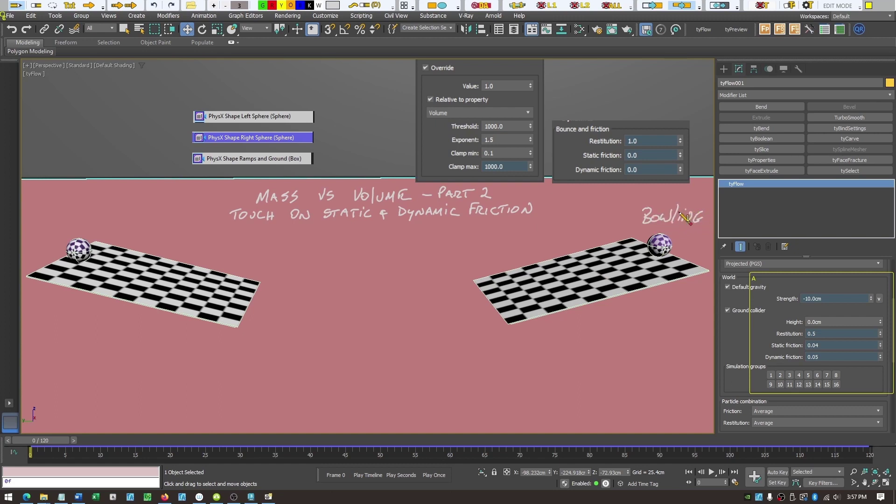
mouse_move(55, 205)
mouse_down()
mouse_move(73, 226)
mouse_move(77, 214)
mouse_move(78, 226)
mouse_move(113, 213)
mouse_move(114, 221)
mouse_move(134, 202)
mouse_move(135, 224)
mouse_up()
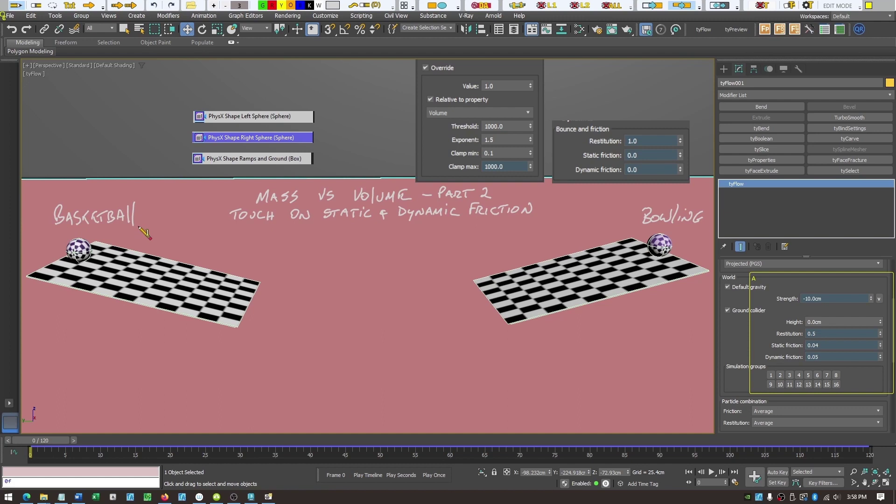
- Set the right sphere's mass override value to 100, and play the ramp simulation twice
click(512, 86)
key(Return)
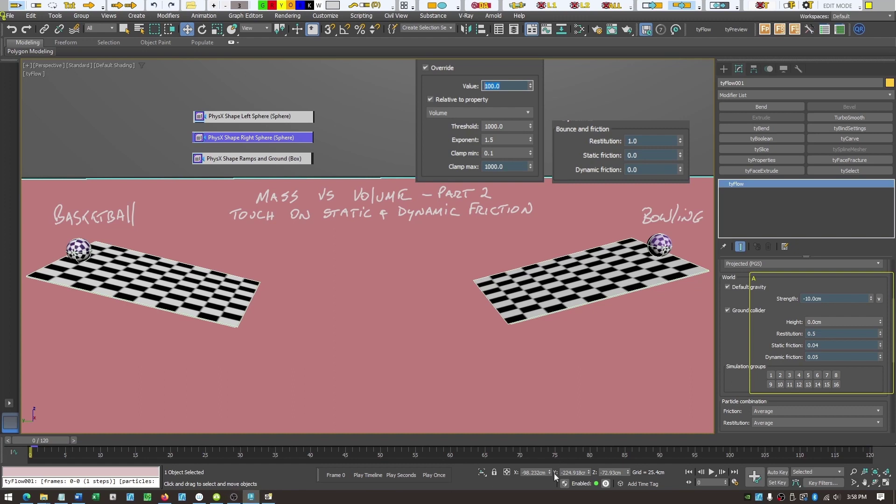
click(432, 475)
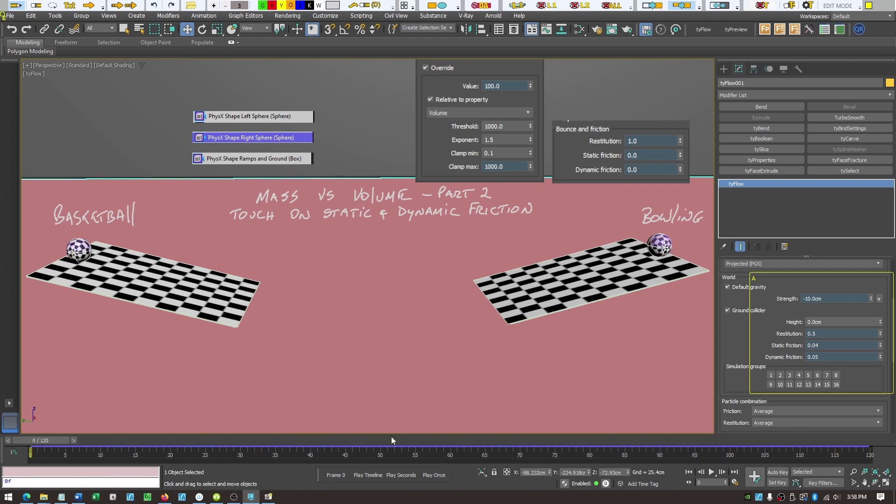
click(439, 475)
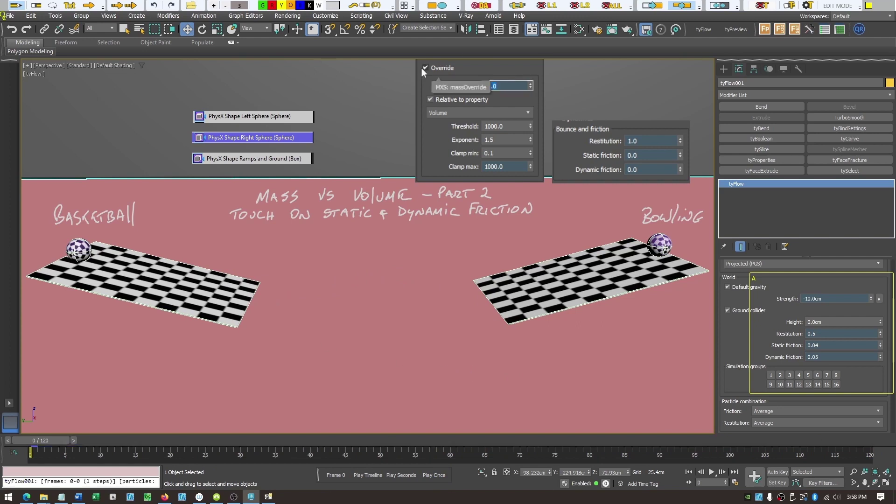
- Set the right sphere's mass override value to 50, and replay the simulation to compare both spheres
click(424, 475)
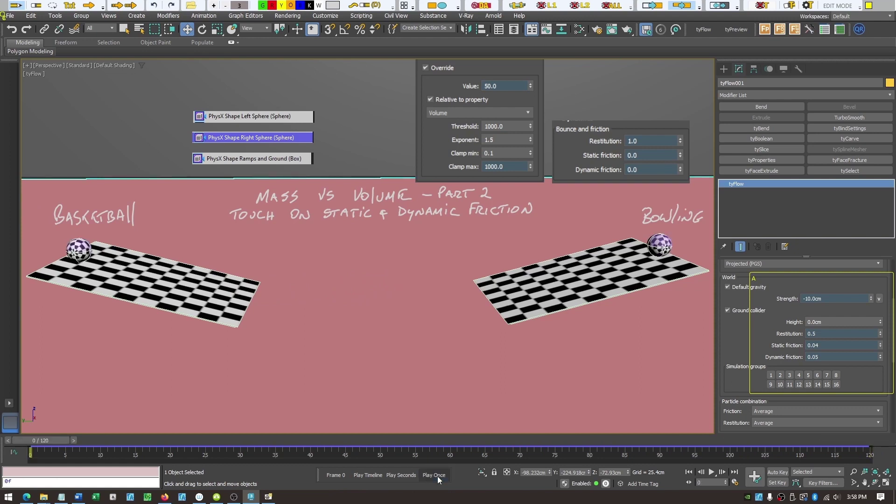
click(438, 476)
click(435, 475)
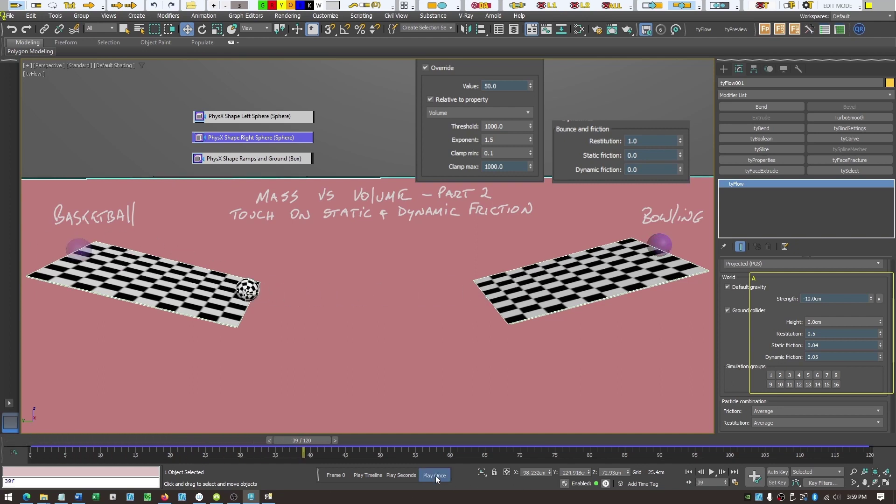
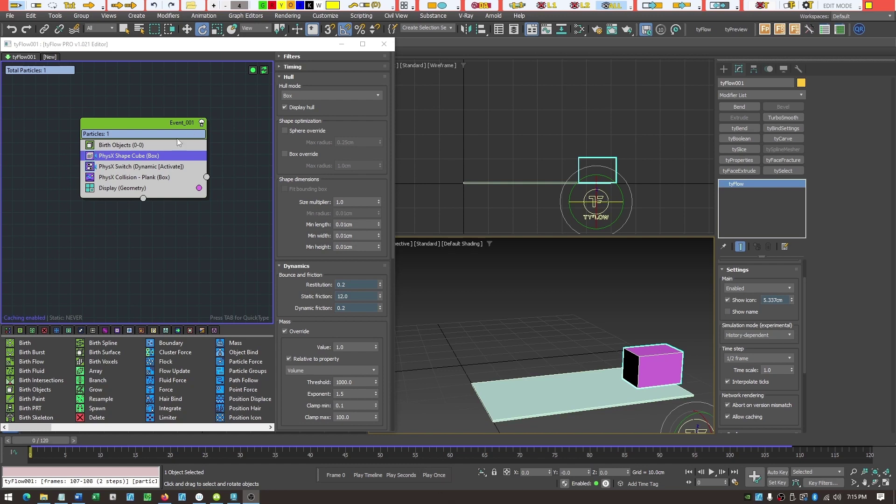
- Review the friction settings of PhysX Collision - Plank and PhysX Shape Cube, and play the tilting plank simulation
click(145, 178)
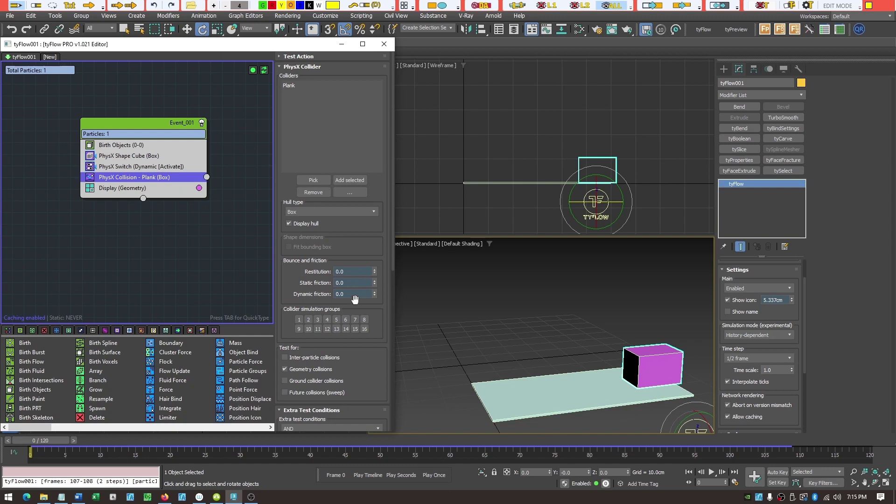
click(142, 156)
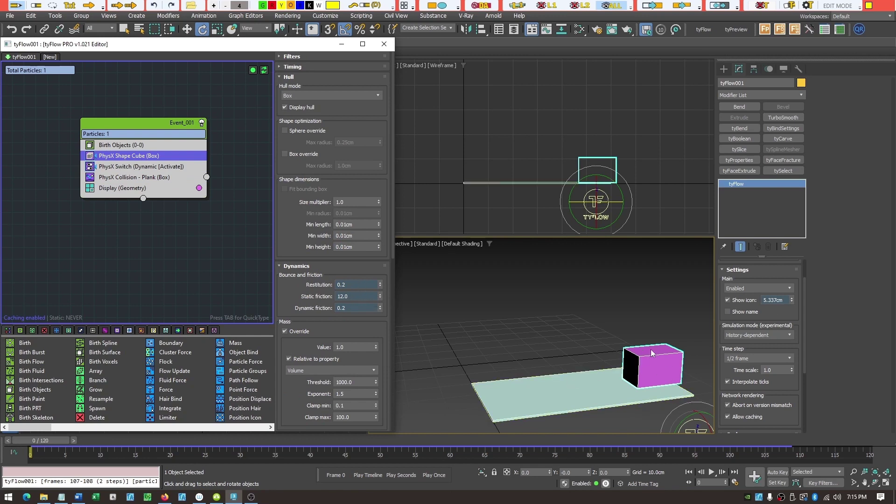
click(439, 474)
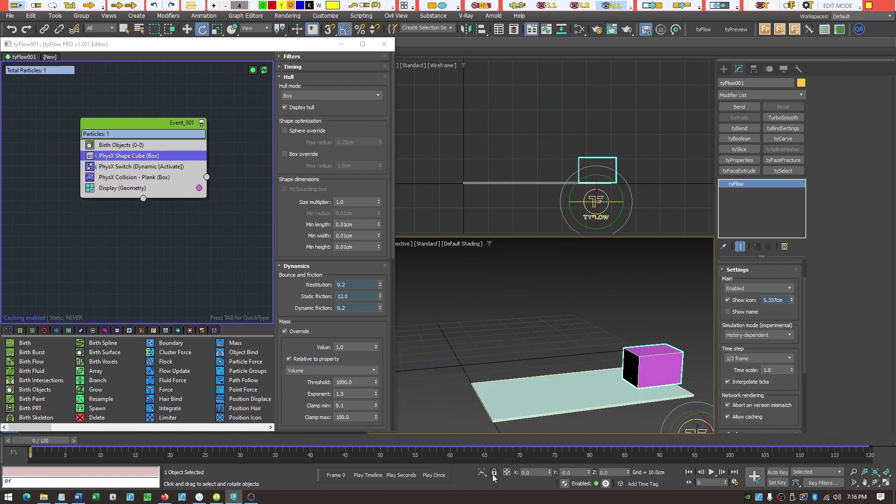
click(437, 475)
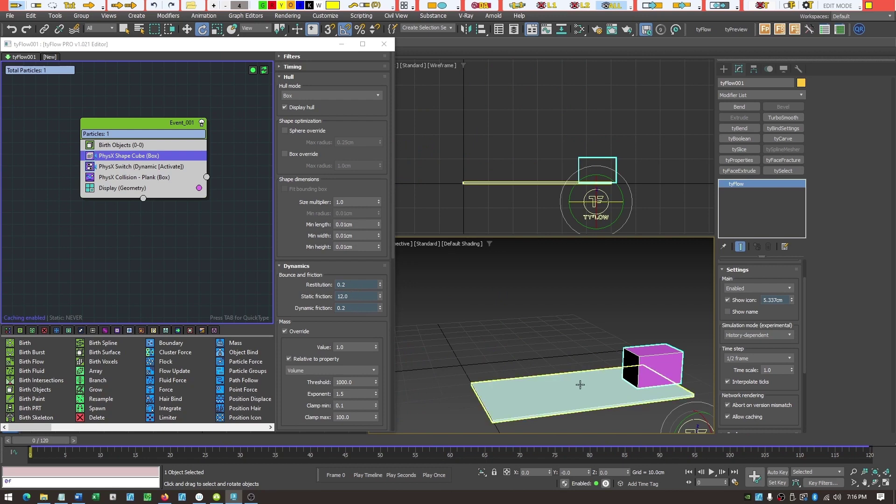
- Set the static friction of PhysX Shape Cube to 10, and play the plank simulation once
double_click(355, 296)
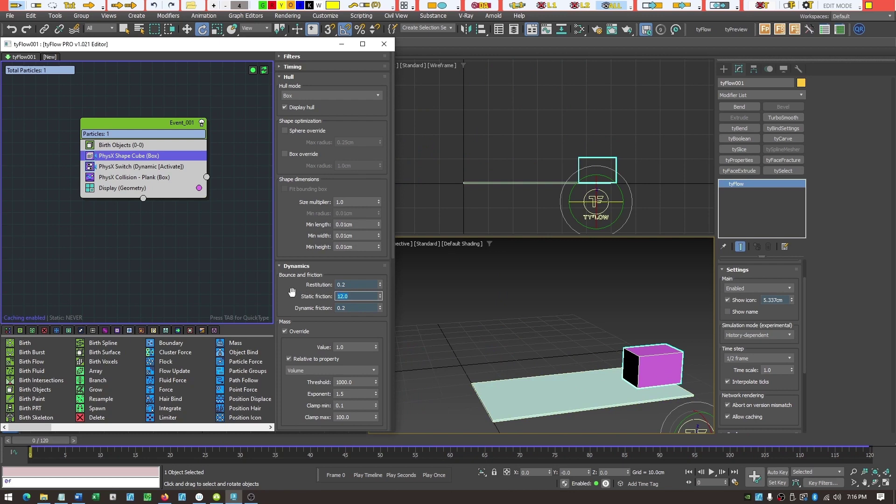
text(10)
key(Return)
click(433, 475)
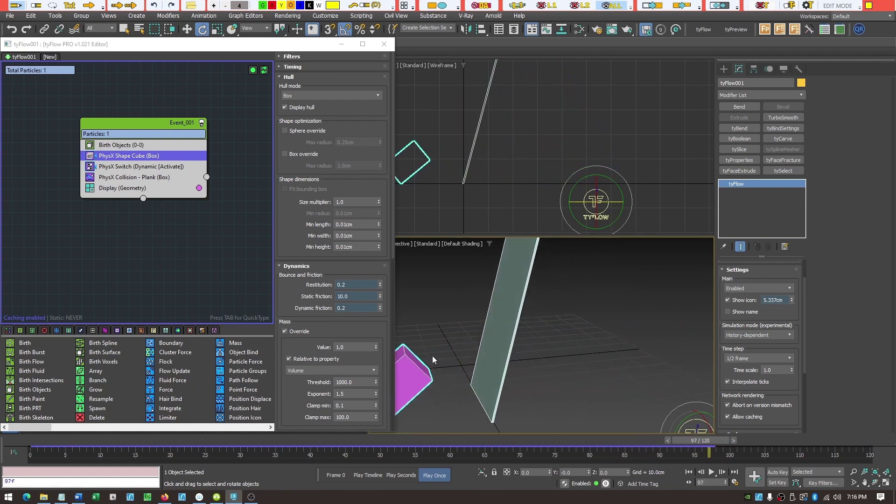
- Lower the static friction of PhysX Shape Cube to 8, and play the plank simulation
double_click(362, 296)
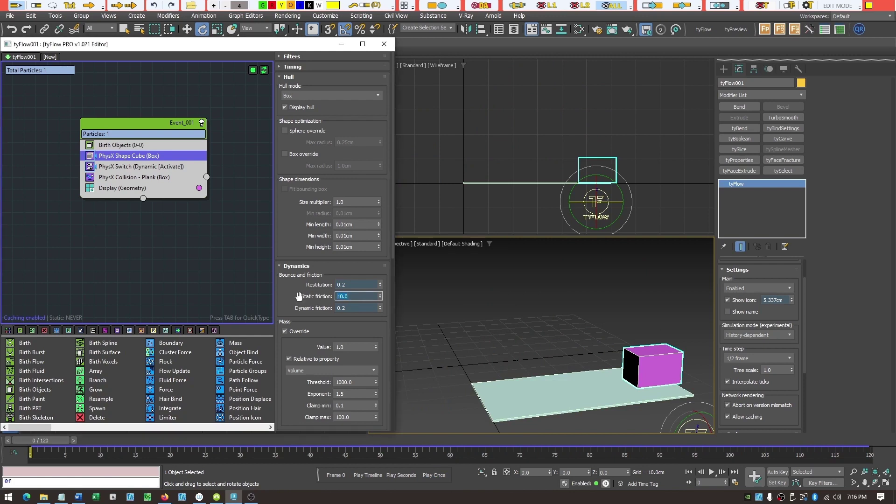
text(3)
key(Return)
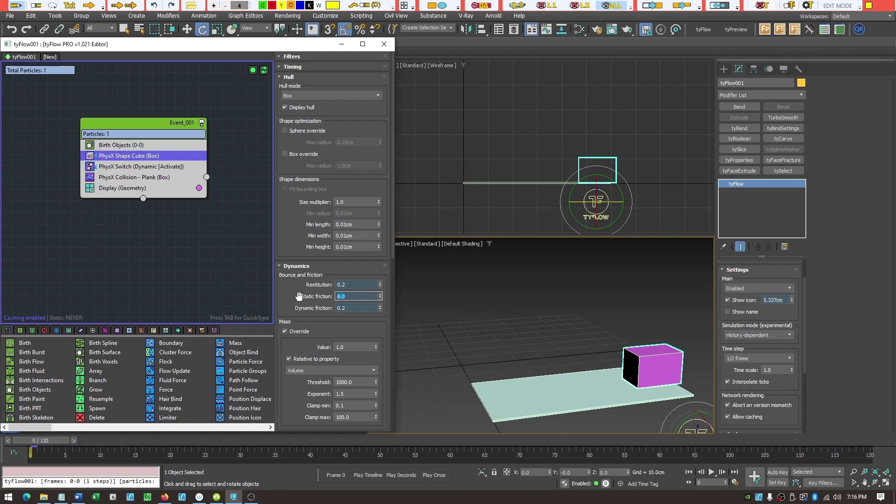
click(432, 476)
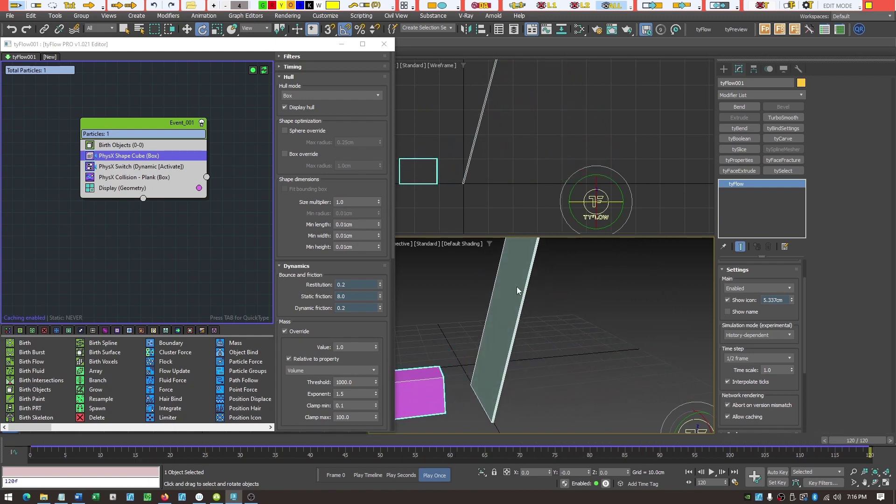
- Set the static friction of PhysX Shape Cube to 6, and watch the cube slide on the tilting plank
double_click(353, 296)
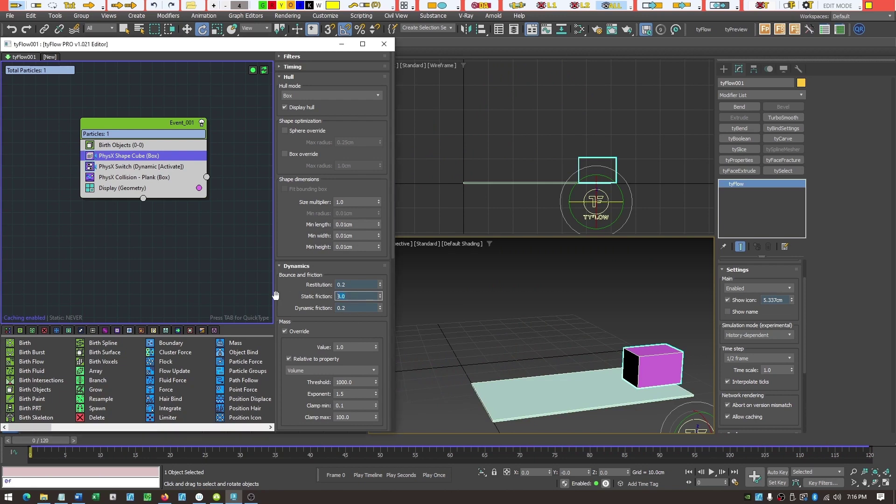
text(5.0)
key(Return)
text(6.0)
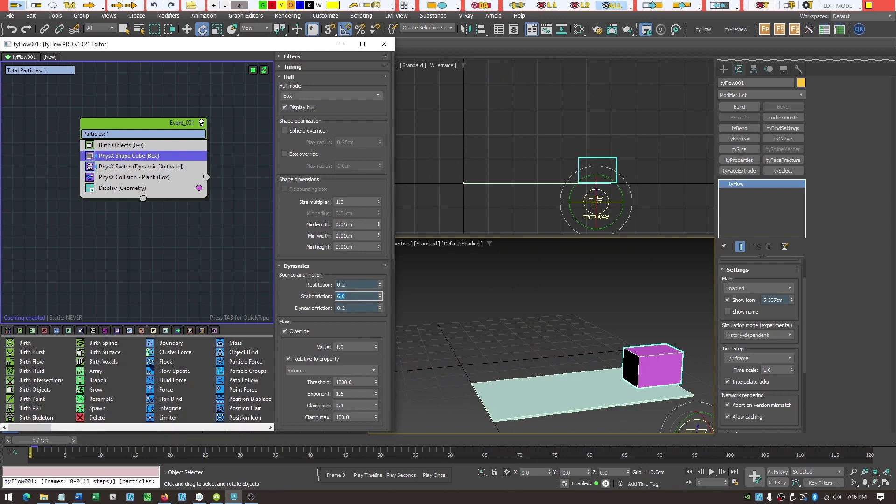
click(446, 475)
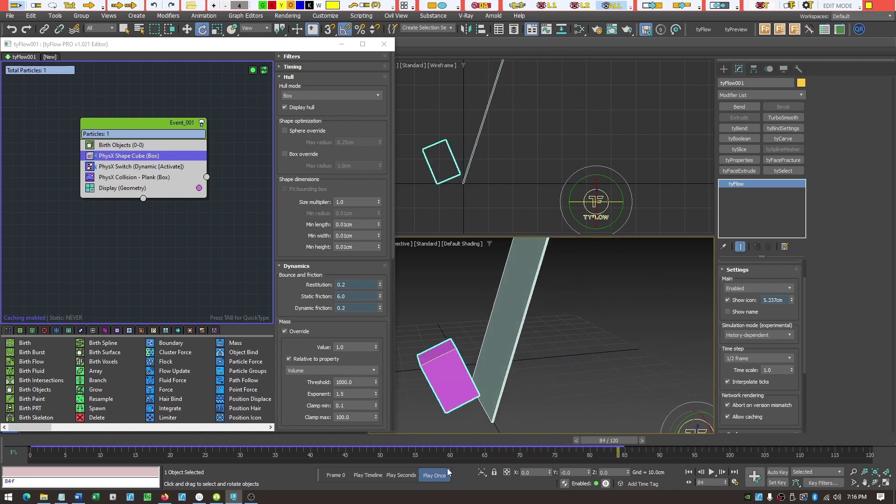
- Set the static friction of PhysX Shape Cube to 3, and replay the plank simulation
click(354, 296)
text(5.0)
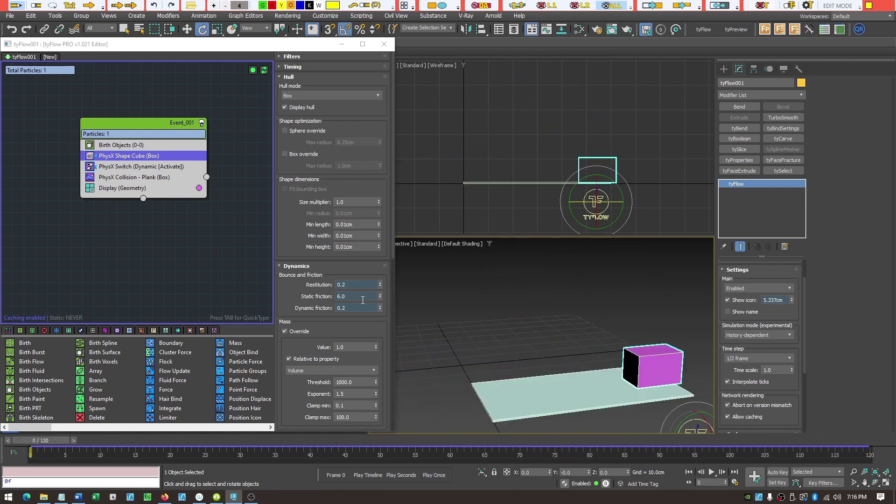
key(Return)
text(3.0)
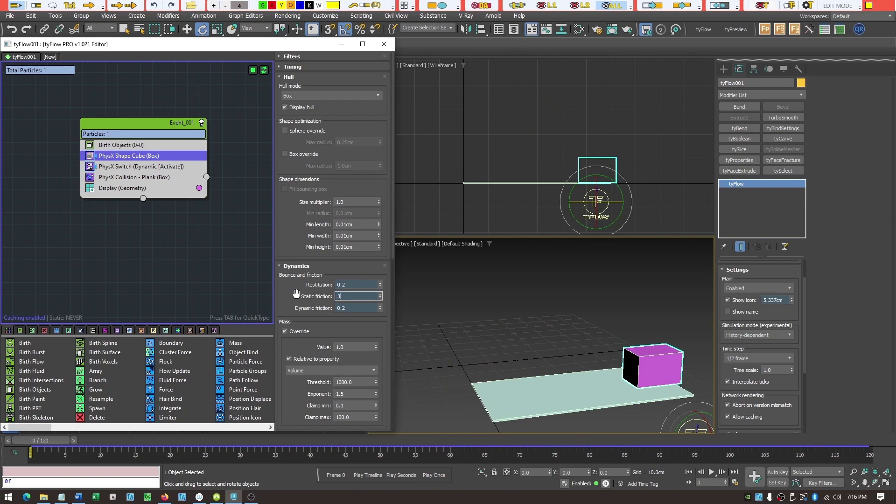
key(Return)
click(441, 475)
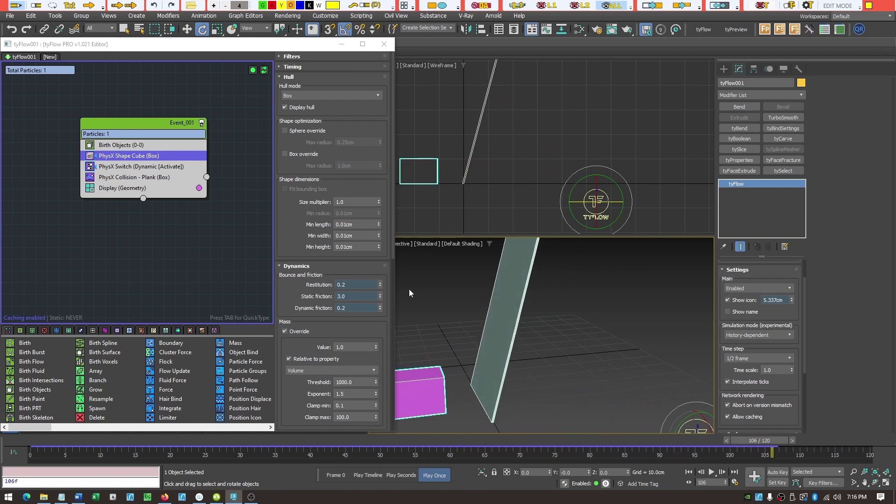
- Reduce the static friction of PhysX Shape Cube to 2, and play the simulation once
click(327, 295)
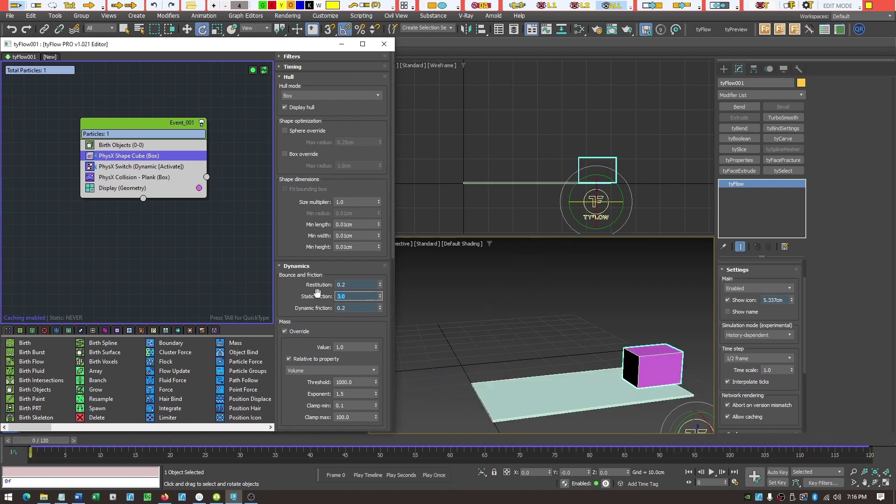
text(2)
key(Return)
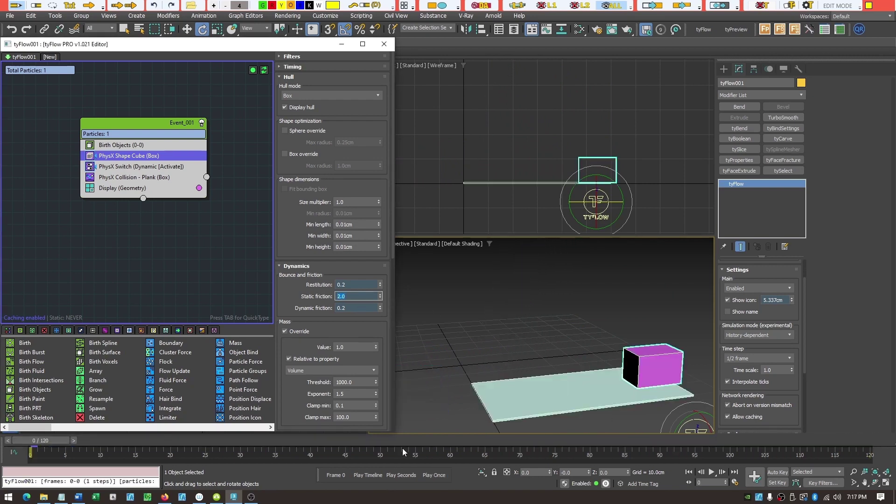
click(430, 474)
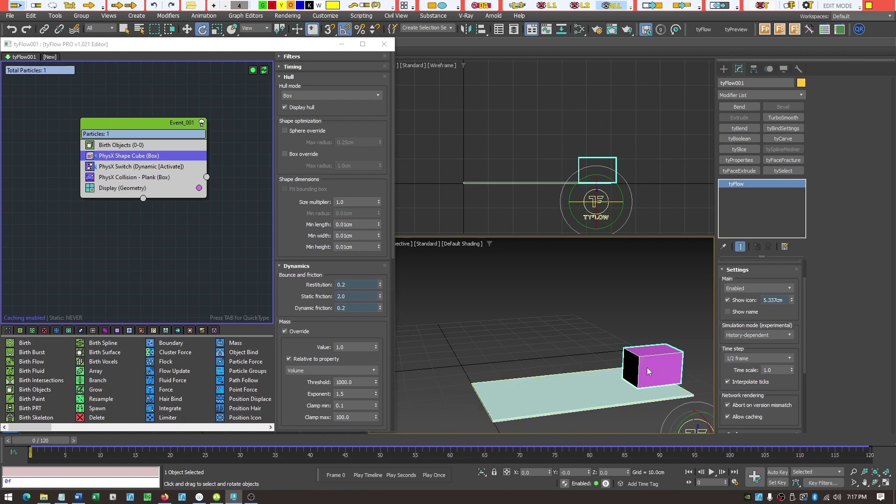
- Set the dynamic friction of PhysX Shape Cube to 0.6, and play the plank simulation
double_click(349, 308)
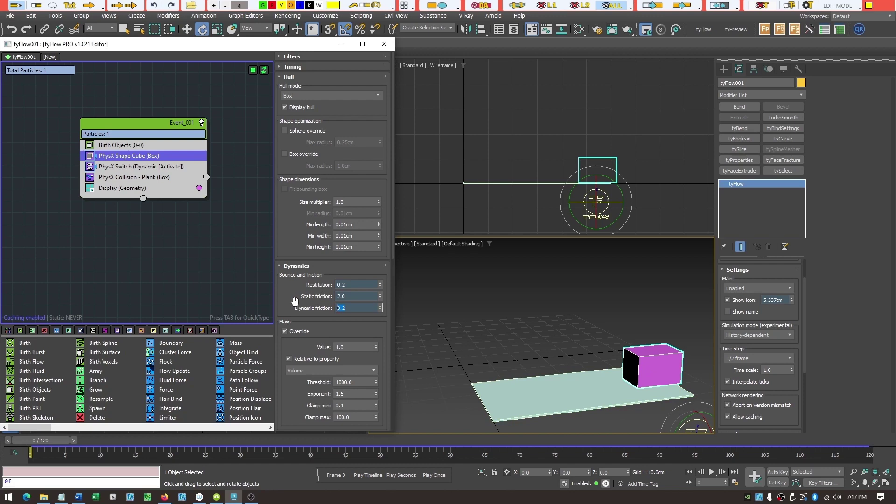
text(.6)
key(Return)
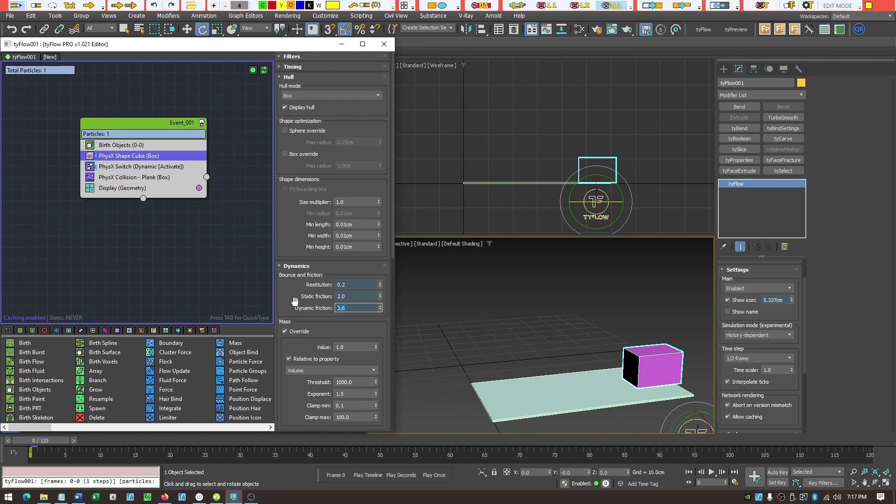
click(434, 474)
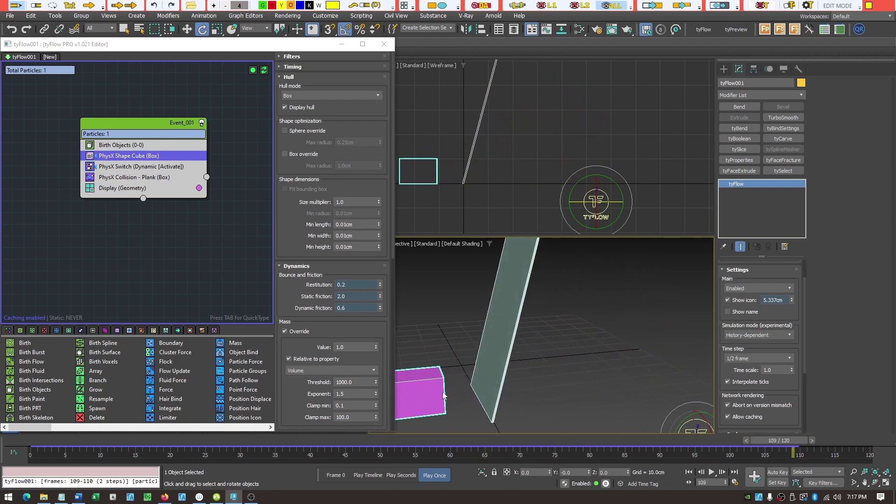
- Raise the dynamic friction of PhysX Shape Cube to 1, and replay the plank simulation
double_click(359, 308)
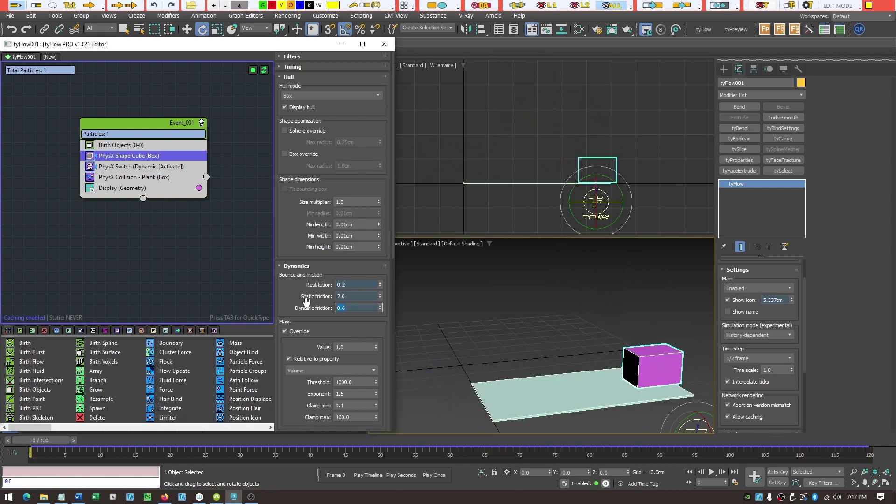
text(1)
key(Return)
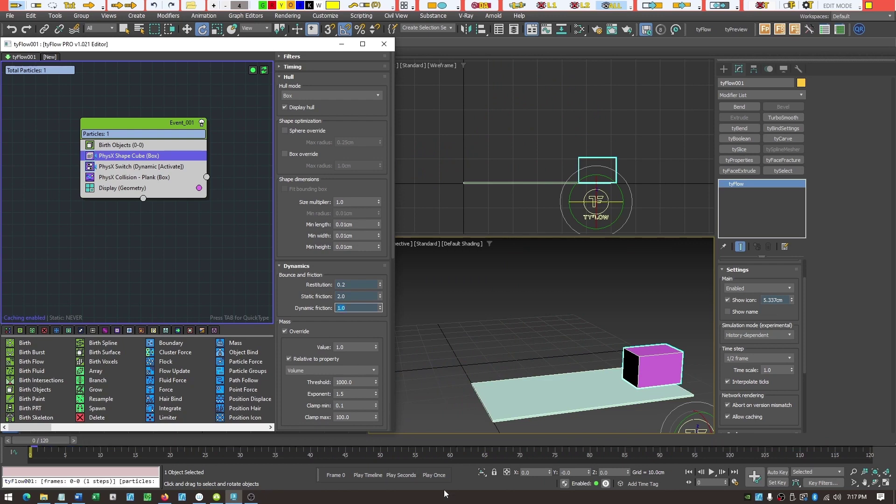
click(436, 474)
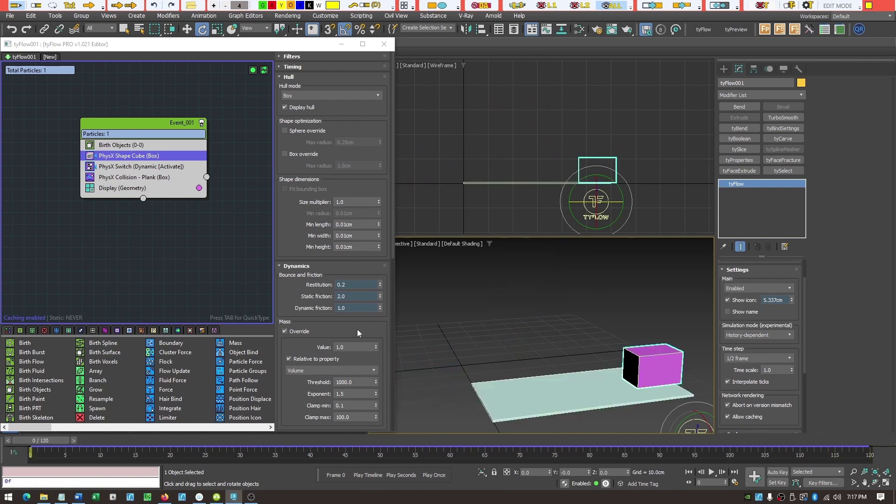
double_click(360, 307)
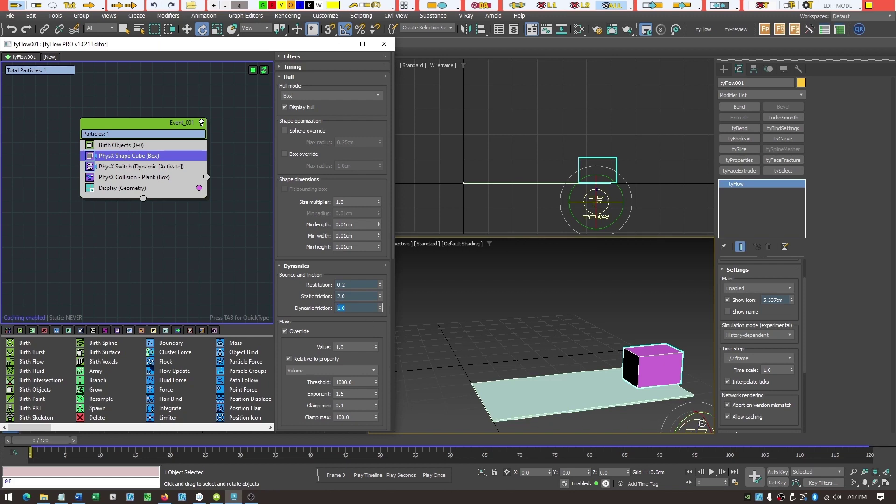
click(625, 421)
click(652, 367)
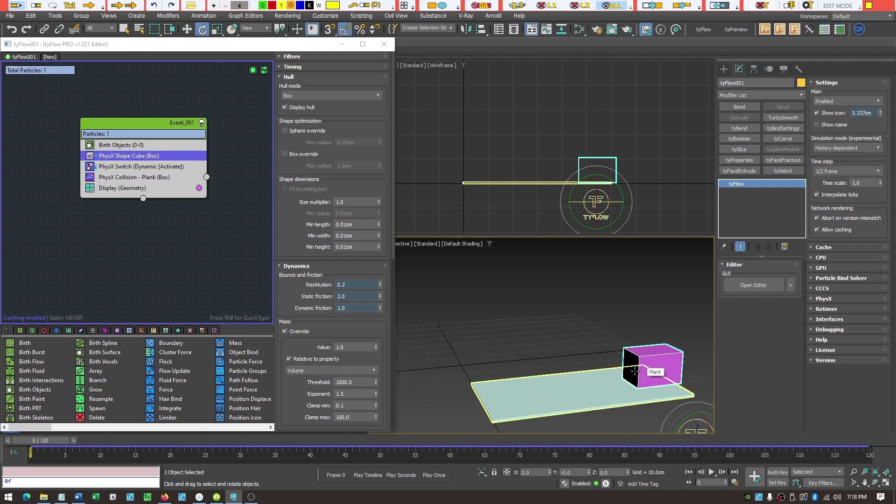
- Set the tyFlow time step to 1/8 frame, and play the plank simulation once
click(879, 173)
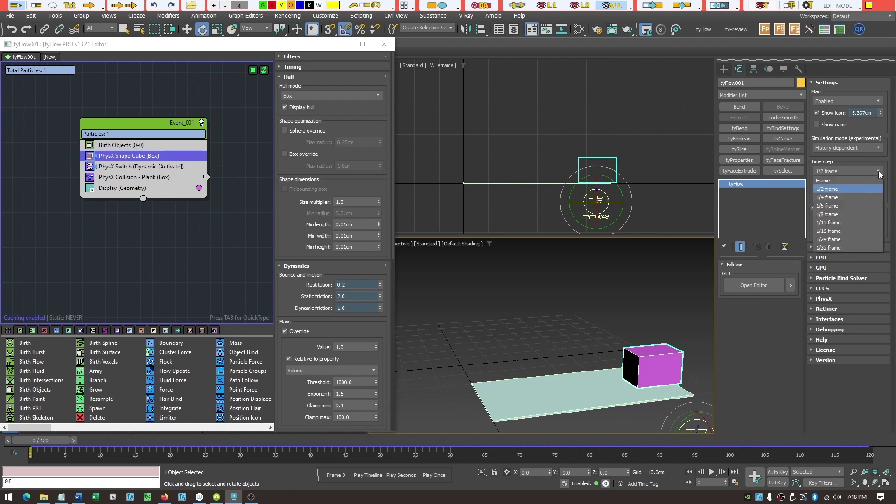
click(834, 215)
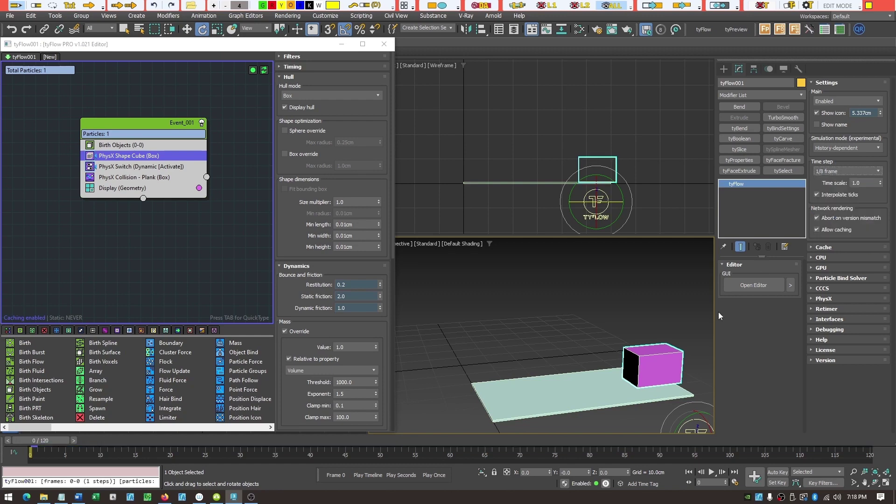
click(435, 475)
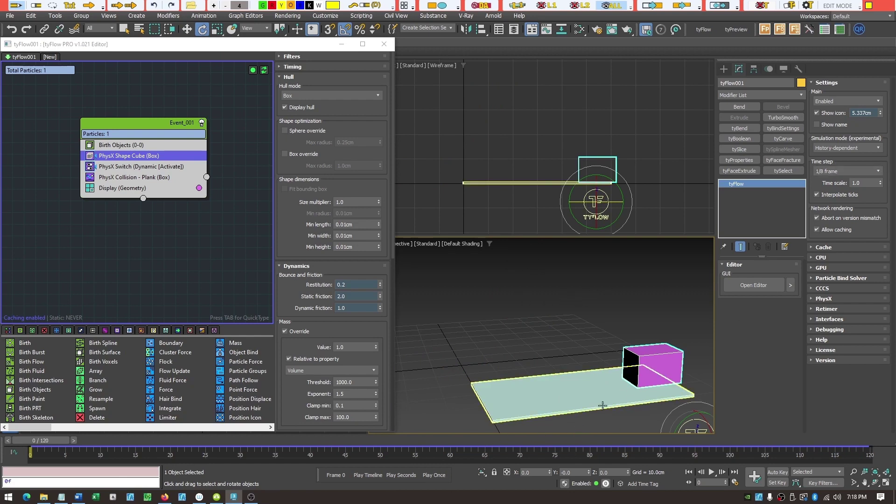
- Return the tyFlow time step to 1/2 frame, and replay the plank simulation
click(876, 172)
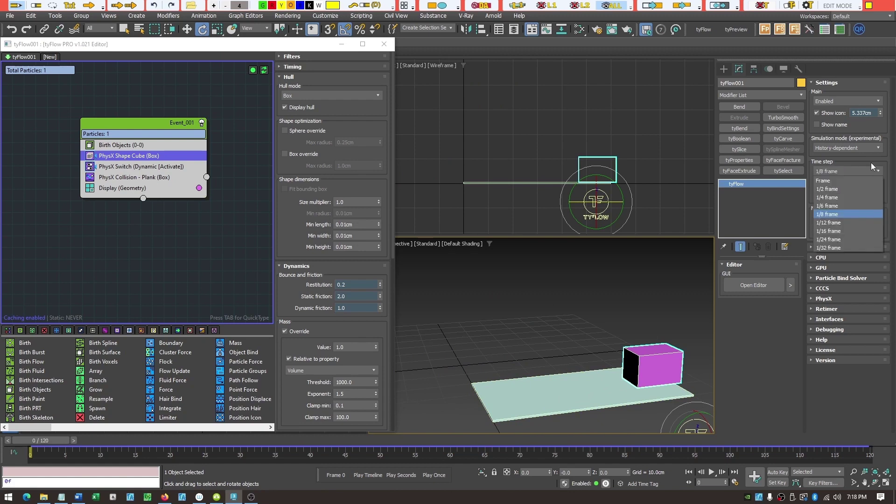
click(833, 190)
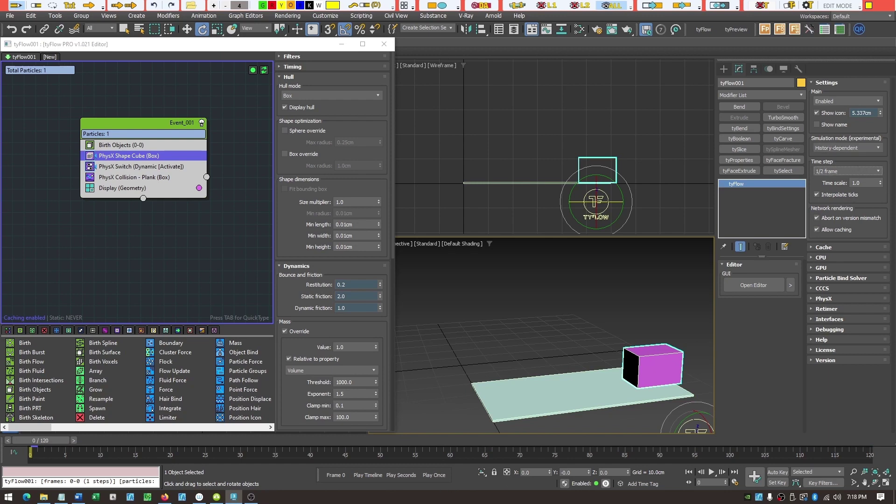
click(435, 475)
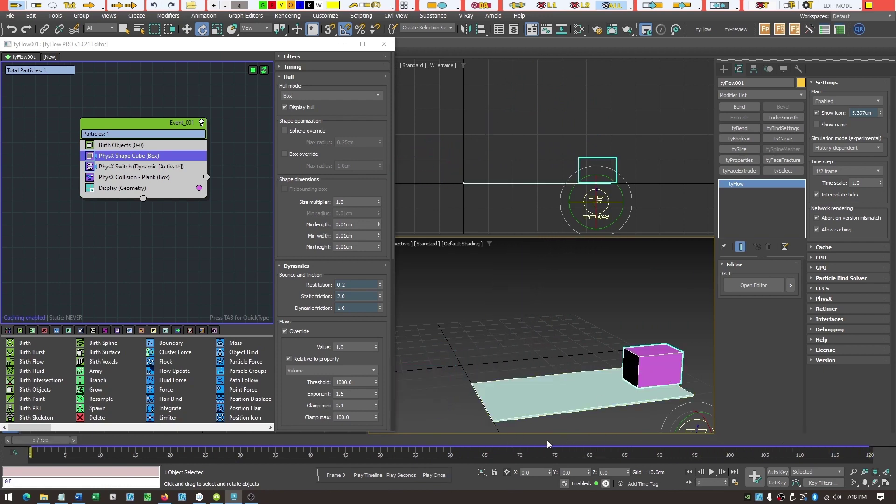
- Set the static friction of PhysX Shape Cube to 1, and play the simulation once
double_click(357, 296)
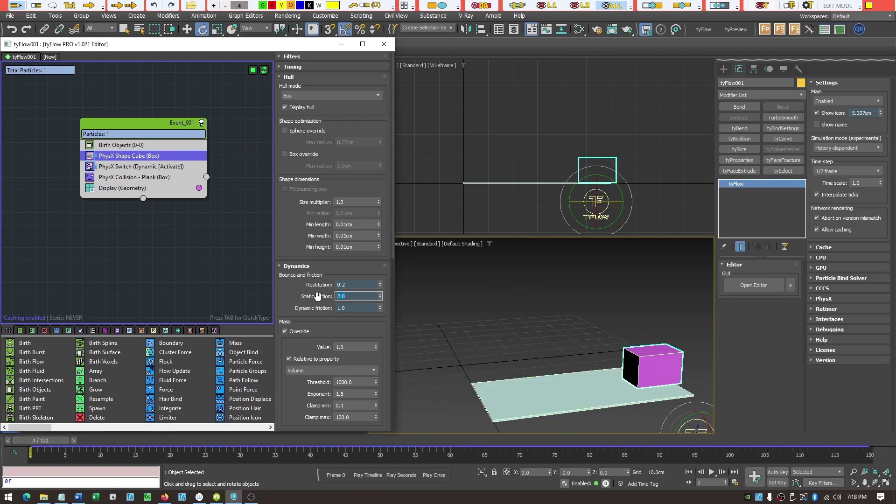
text(1)
key(Return)
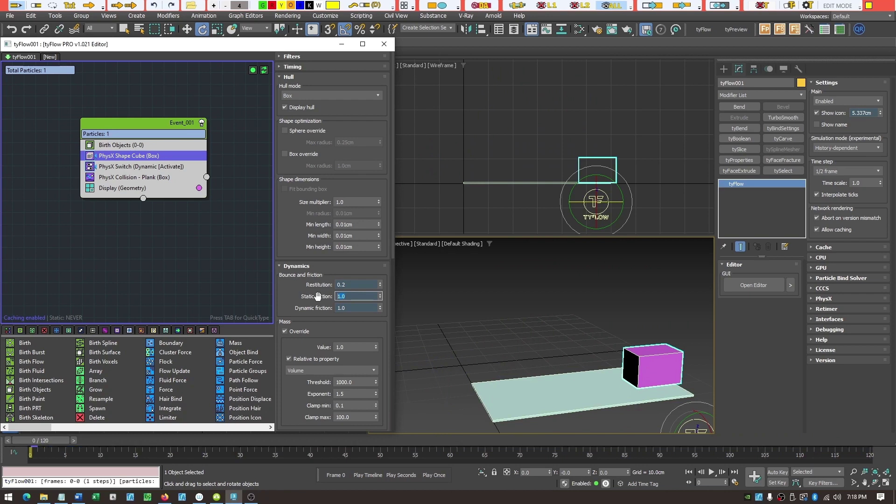
click(434, 474)
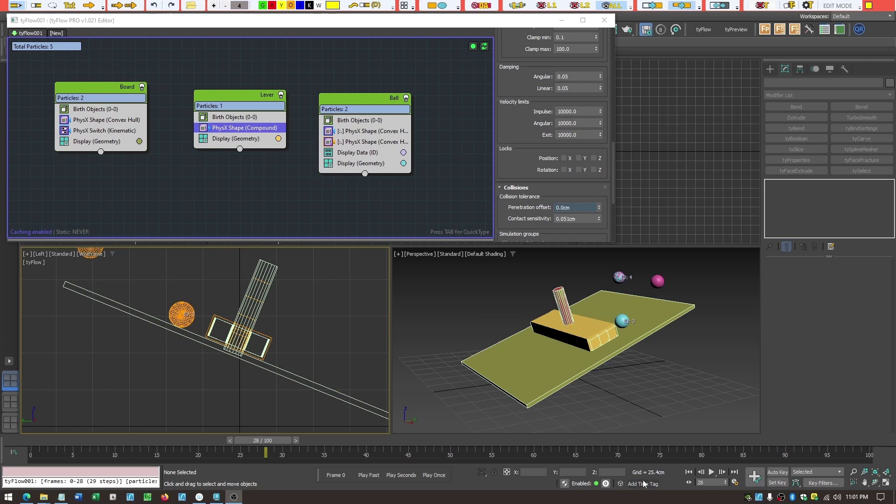
- Play the lever and ball simulation, and scrub to frame 39 to examine how the lever turns on its pin
click(711, 472)
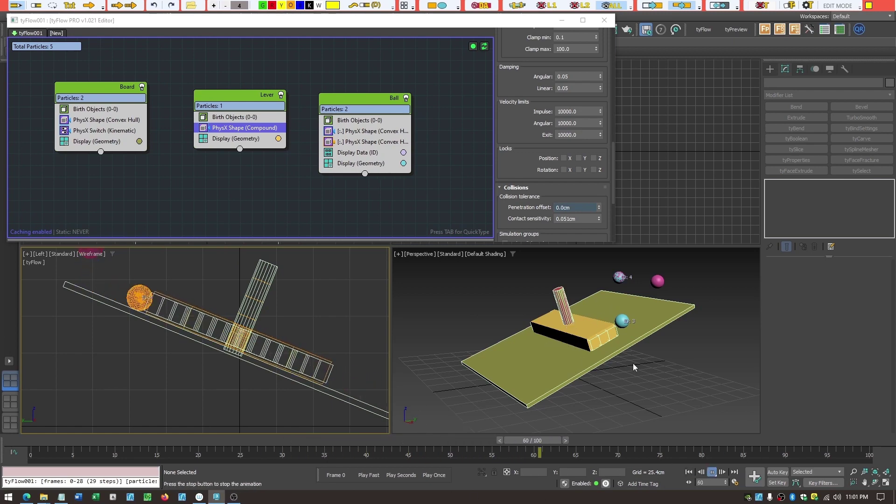
click(711, 471)
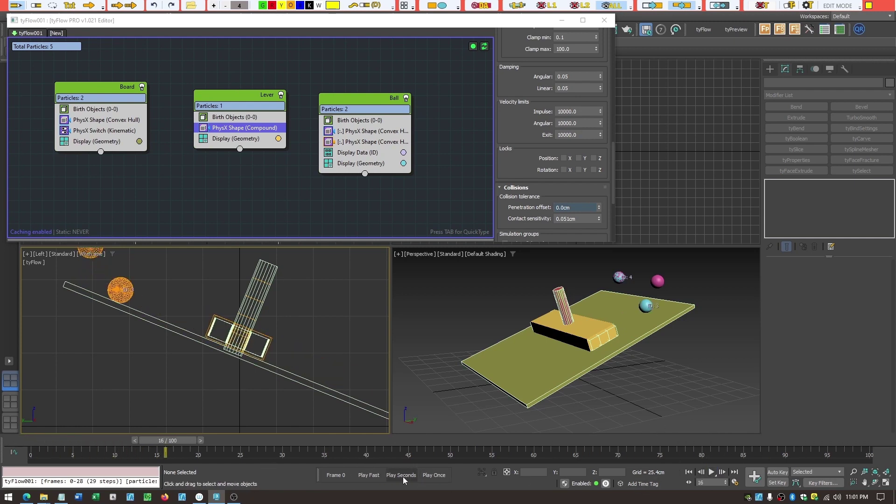
click(431, 476)
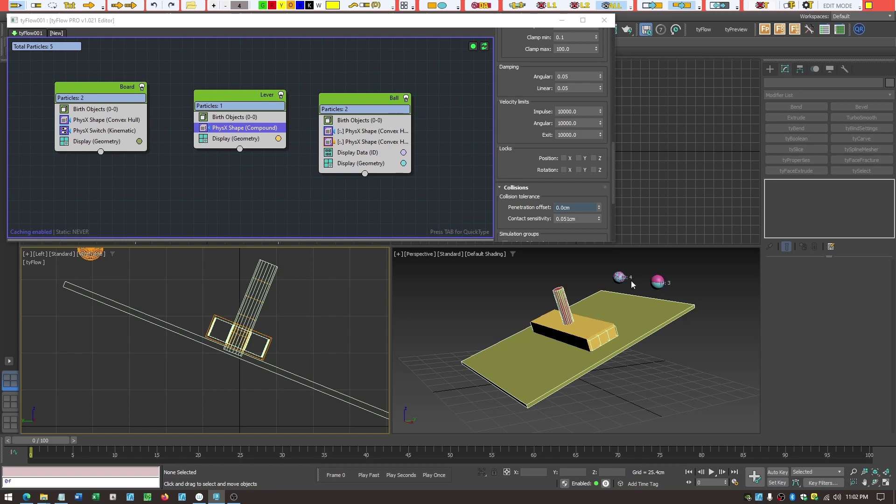
click(434, 475)
drag(57, 441, 386, 475)
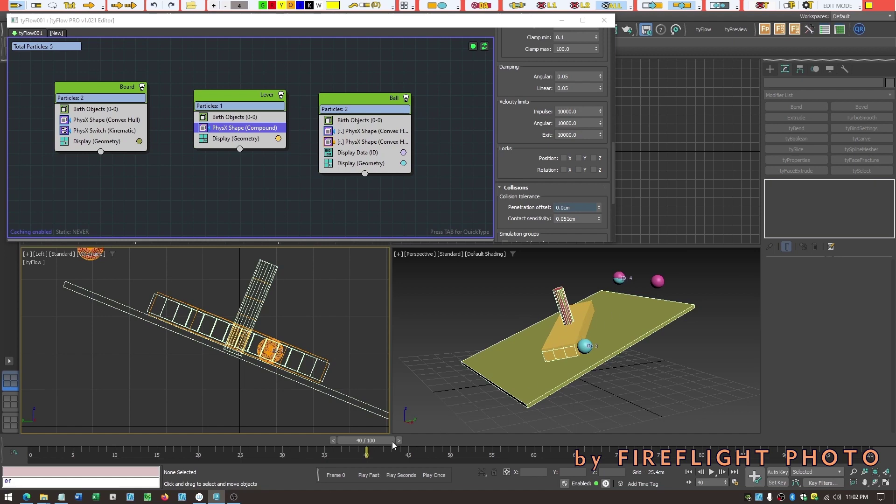
mouse_move(371, 440)
mouse_down()
mouse_move(345, 440)
mouse_move(371, 444)
mouse_up()
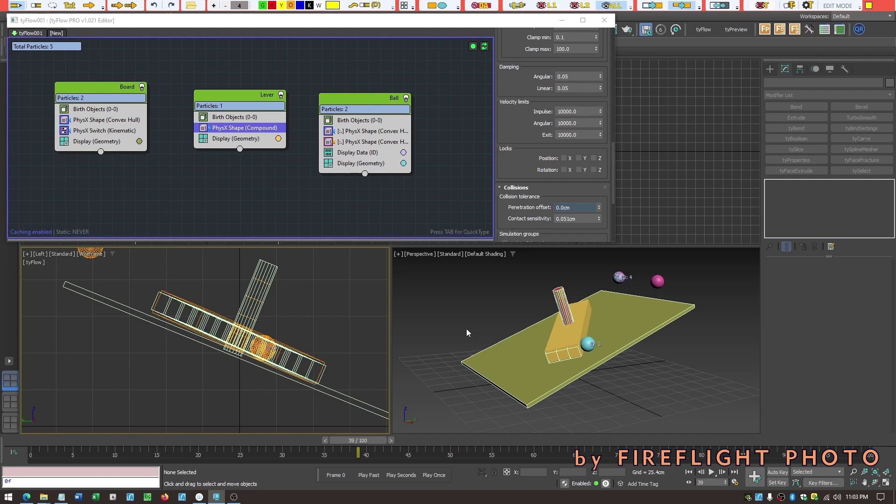
- Lock the X position and X rotation in the Lever's PhysX Shape, and scrub around frame 37 to check the motion
click(563, 170)
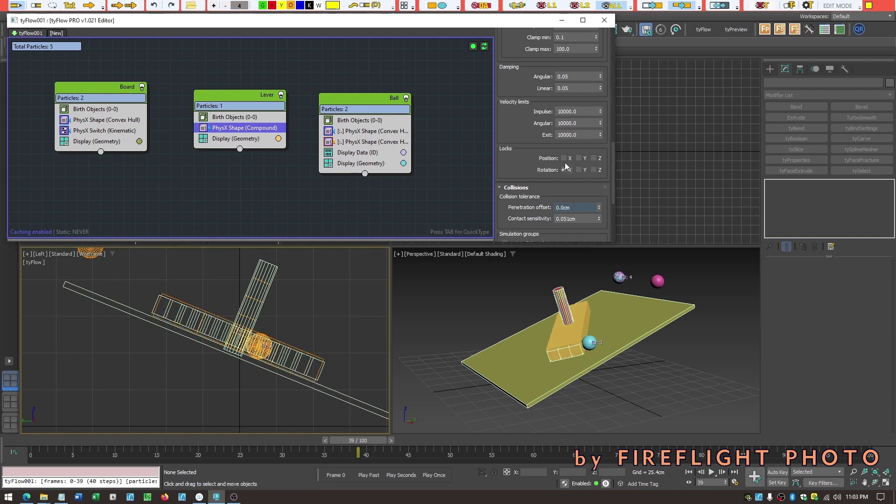
click(564, 158)
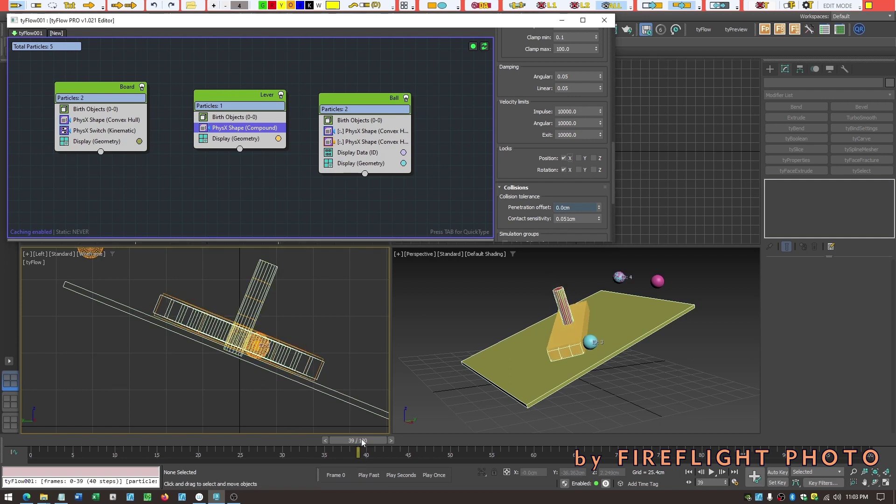
drag(364, 442, 342, 452)
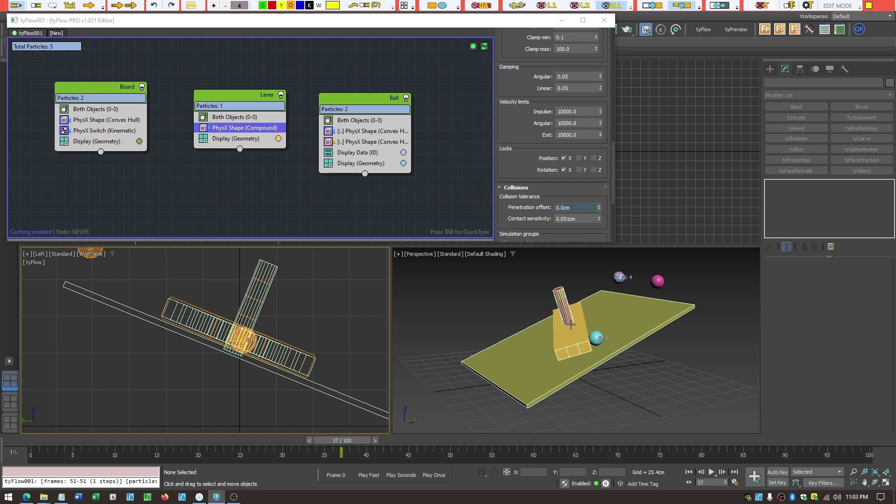
mouse_move(359, 444)
mouse_down()
mouse_move(319, 442)
mouse_move(424, 451)
mouse_move(358, 452)
mouse_move(341, 436)
mouse_move(271, 434)
mouse_move(366, 438)
mouse_up()
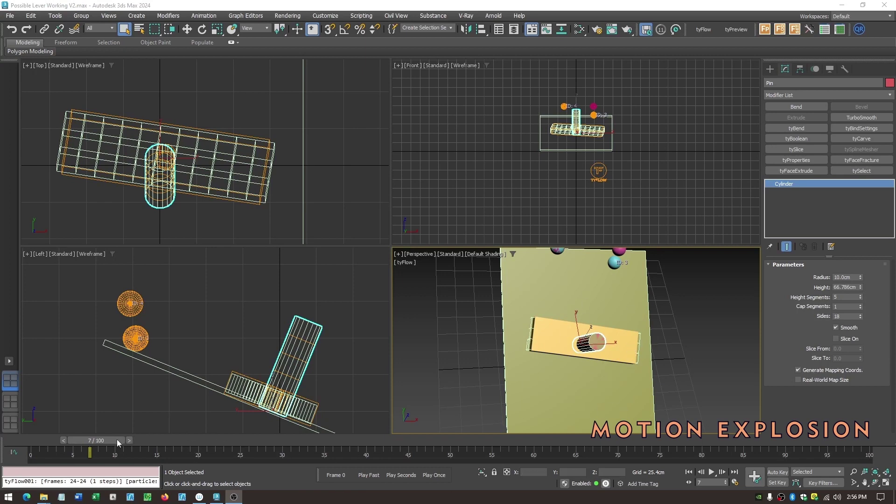
- Scrub the lever scene from frame 7 to frame 18 to examine the lever's motion around the pin
drag(116, 439, 182, 449)
key(q)
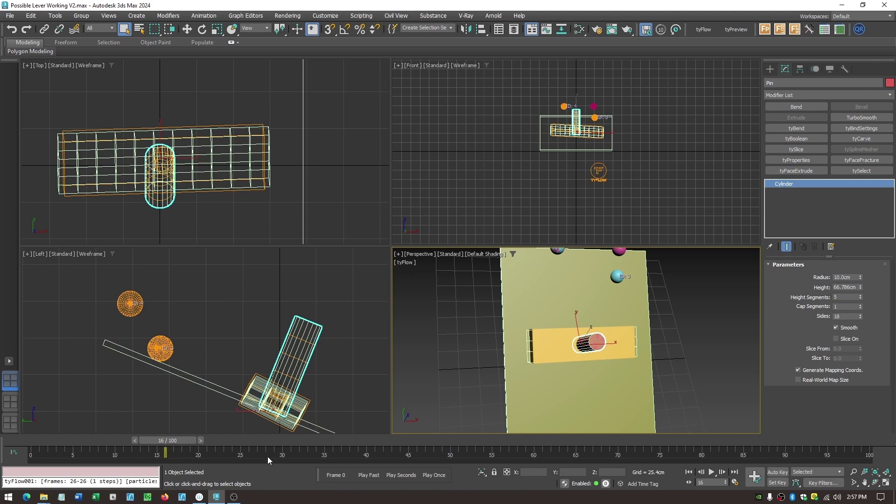
mouse_move(189, 441)
mouse_down()
mouse_move(142, 446)
mouse_move(206, 445)
mouse_up()
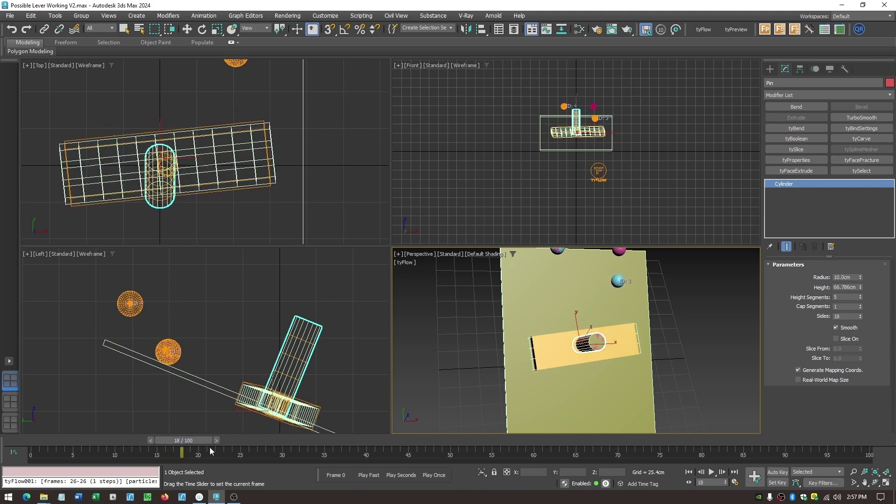
key(q)
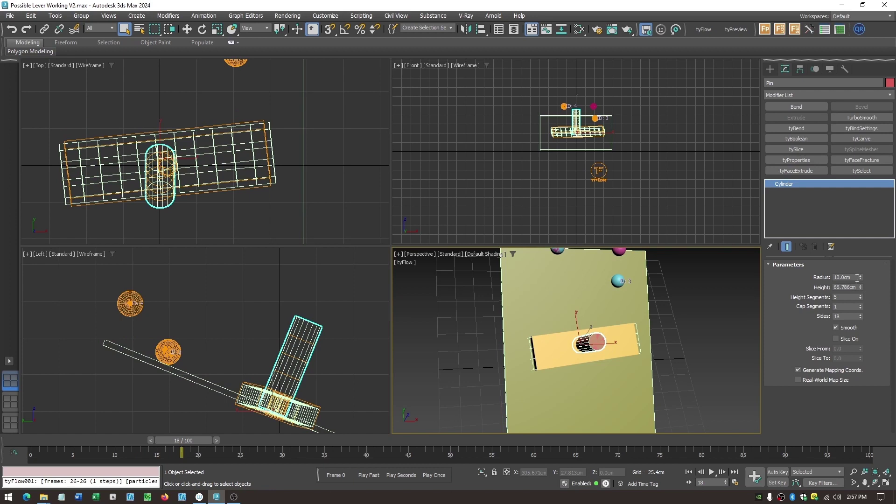
- Set the Pin cylinder's radius to 7 cm, and scrub forward to check the lever's motion
drag(857, 279, 805, 277)
text(7)
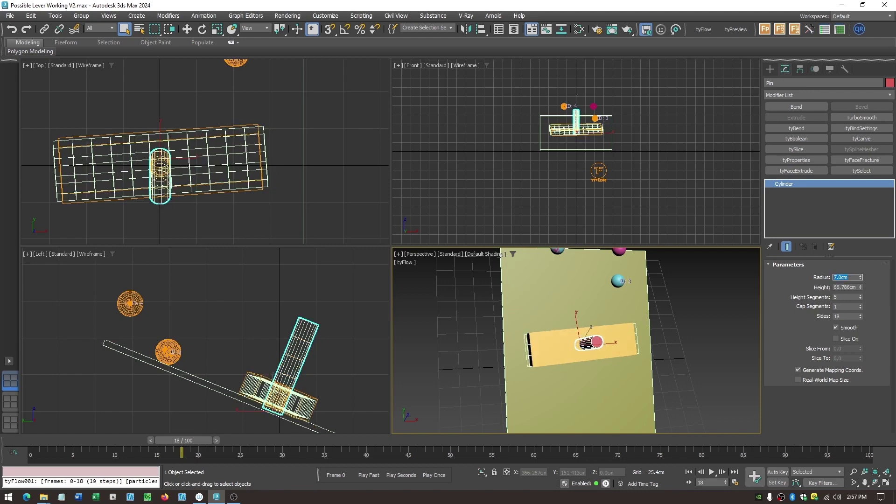
drag(206, 446, 281, 474)
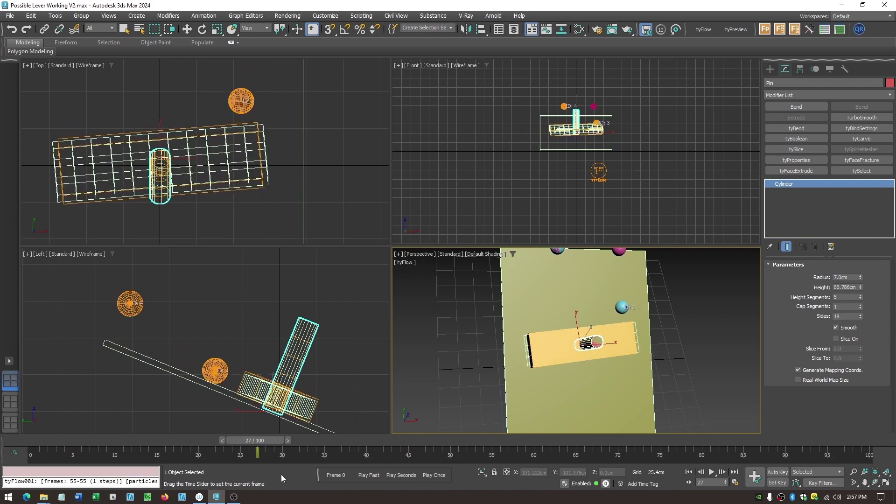
- Set the Pin cylinder's radius to 12 cm, and scrub back to frame 8 to examine the lever's motion
click(852, 278)
text(12)
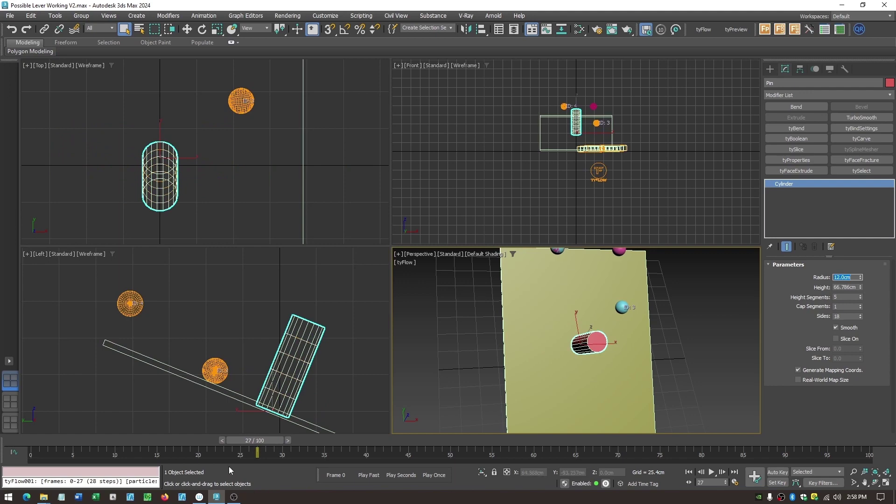
drag(275, 442, 124, 454)
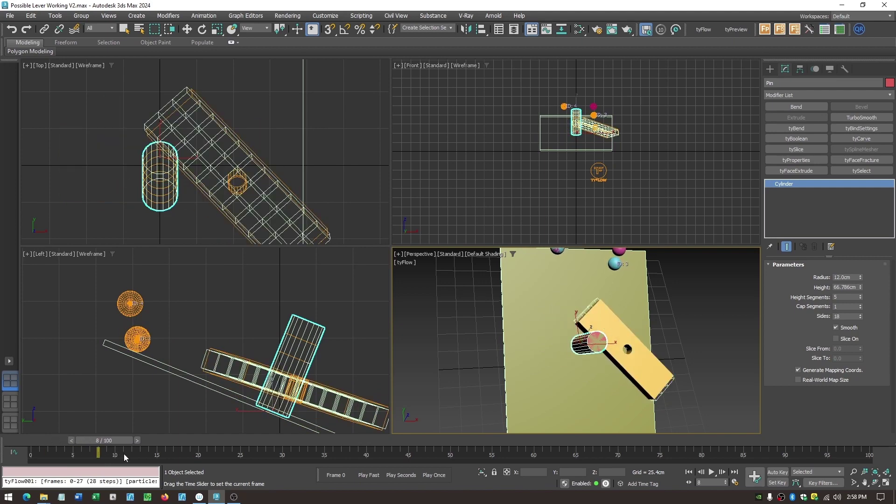
drag(124, 453, 124, 454)
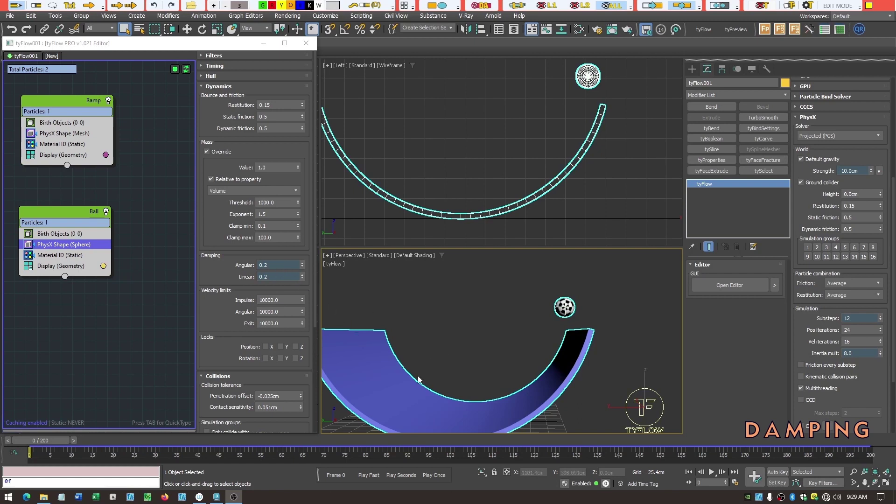
- Play the ball and ramp simulation, set the Ramp's PhysX Shape angular and linear damping to 2, and replay it
click(430, 473)
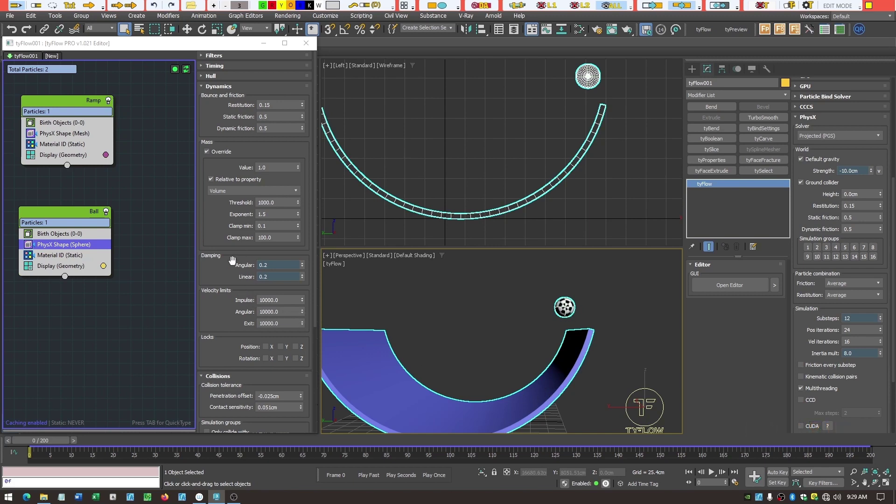
click(75, 103)
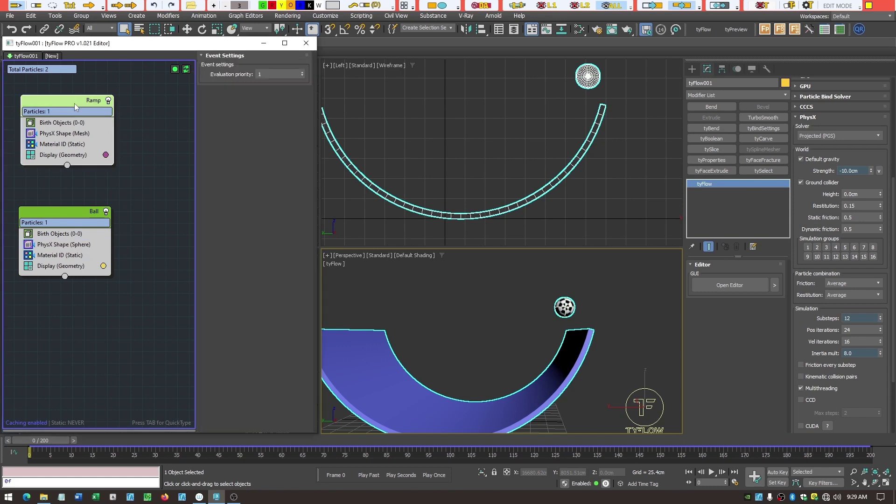
click(71, 133)
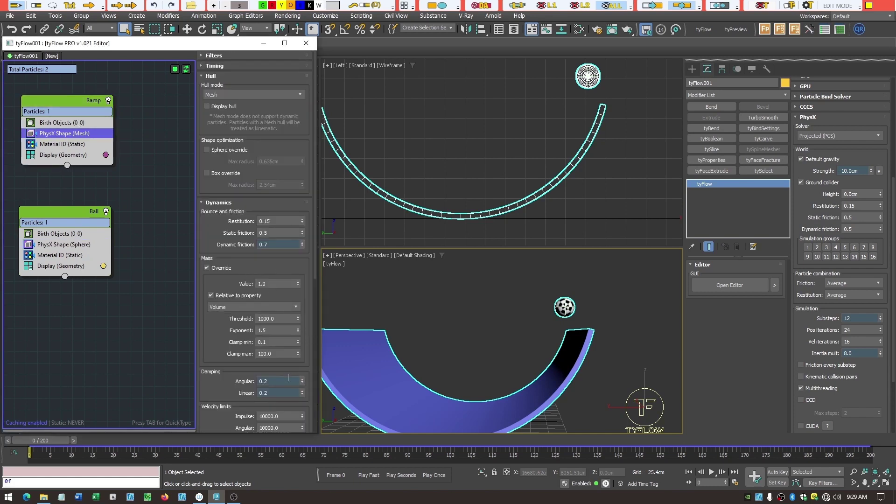
drag(279, 382, 224, 380)
text(2)
key(Tab)
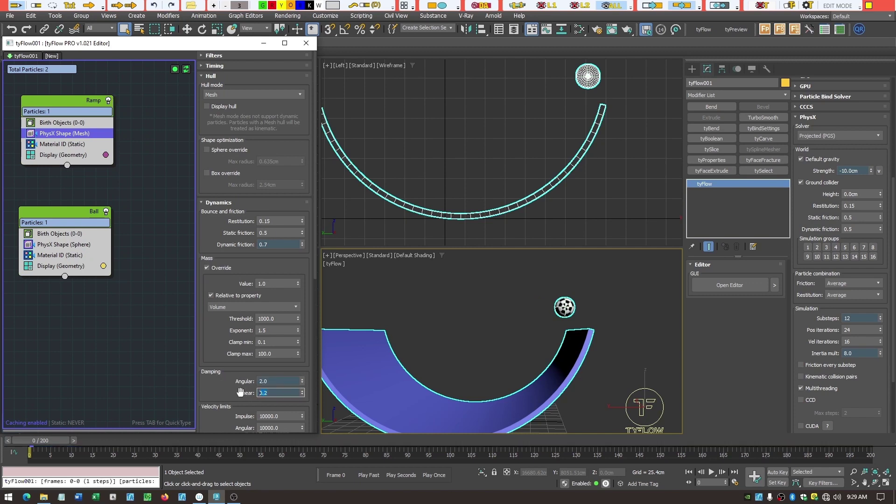
text(2)
click(279, 381)
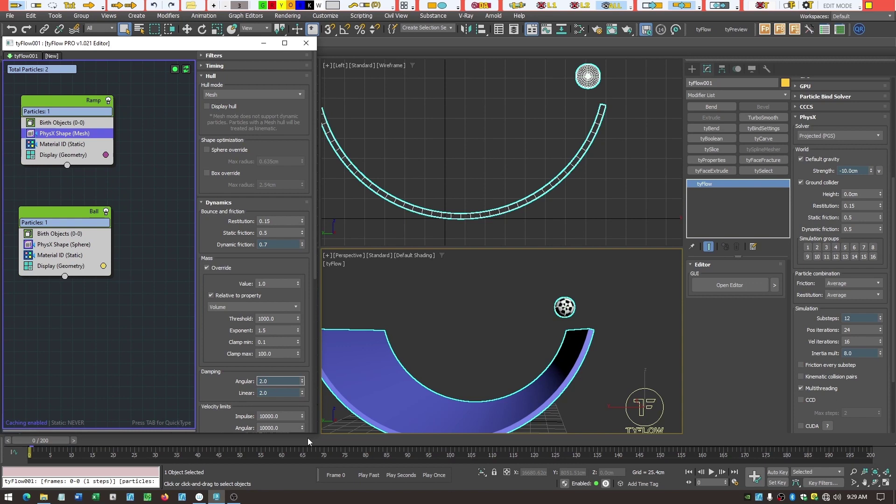
click(422, 474)
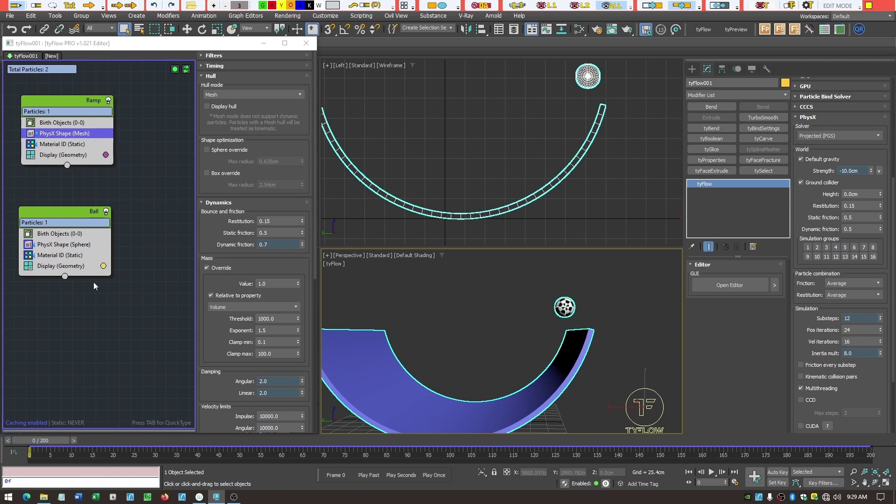
- Set the Ball's PhysX Shape angular and linear damping to 2, and play the simulation once
click(62, 245)
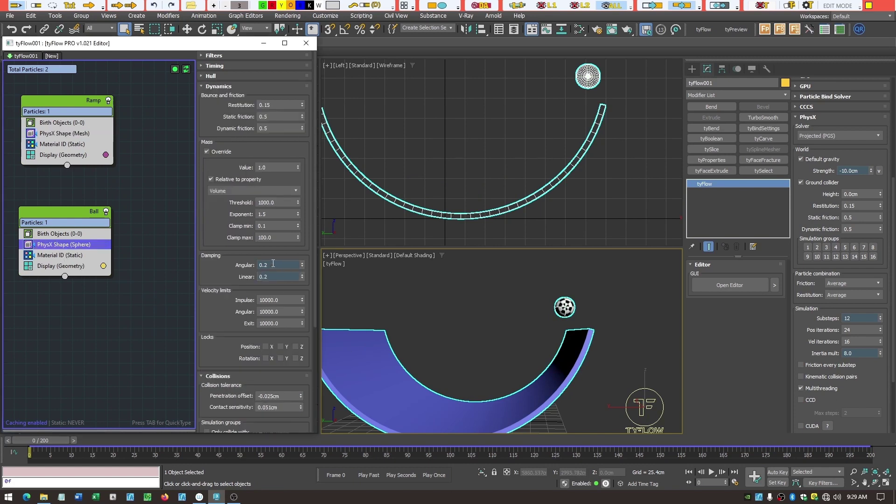
double_click(273, 264)
text(2)
key(Tab)
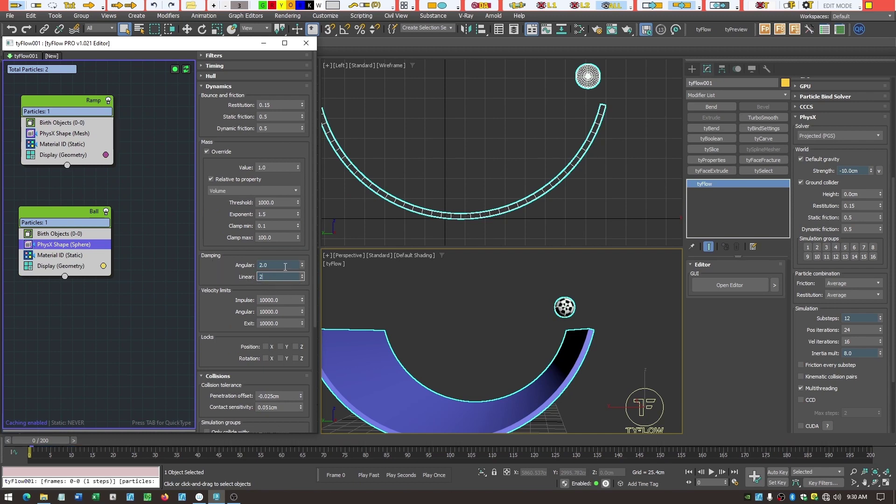
text(2)
key(Return)
click(437, 474)
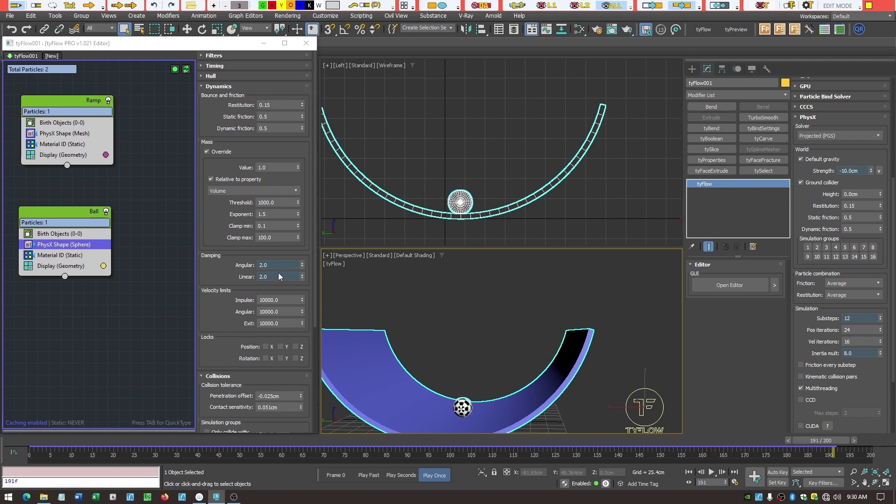
- Set the Ball's PhysX Shape linear damping to 1, and play the simulation once
drag(275, 277, 218, 277)
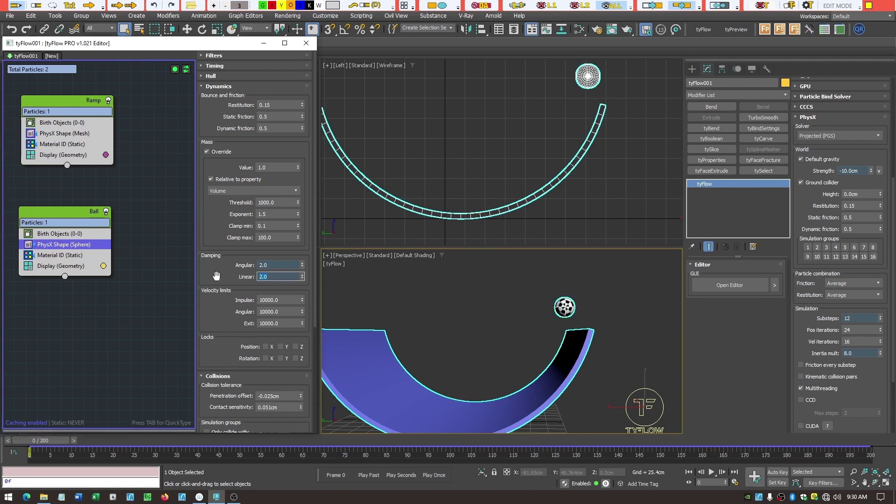
key(Return)
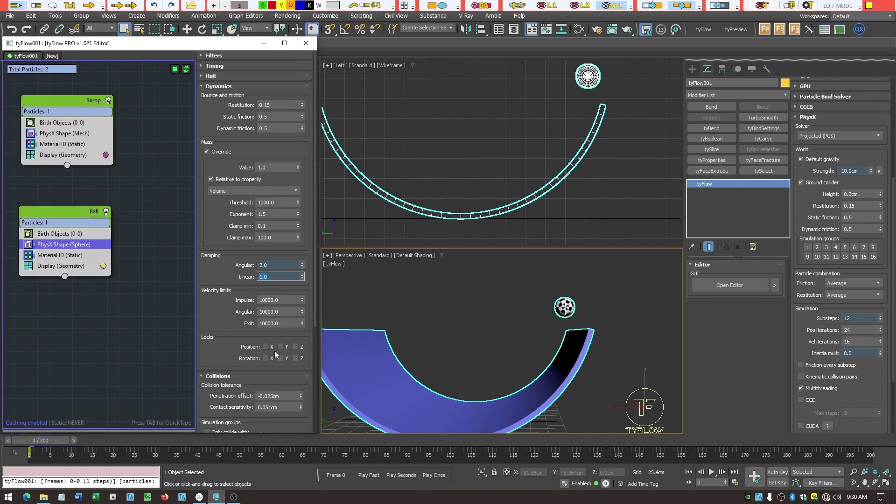
click(434, 475)
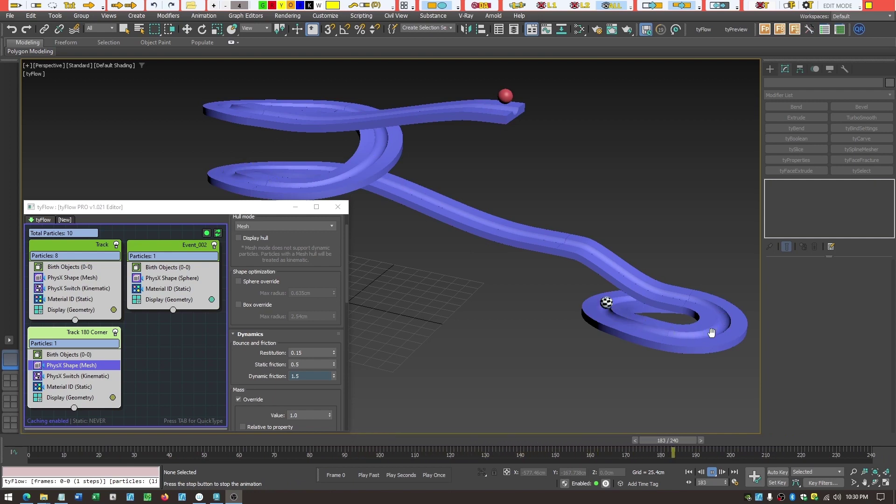
- Check the Track's PhysX Shape friction values, and set the Track 180 Corner's dynamic friction to 0.2 while the marble run plays
click(75, 277)
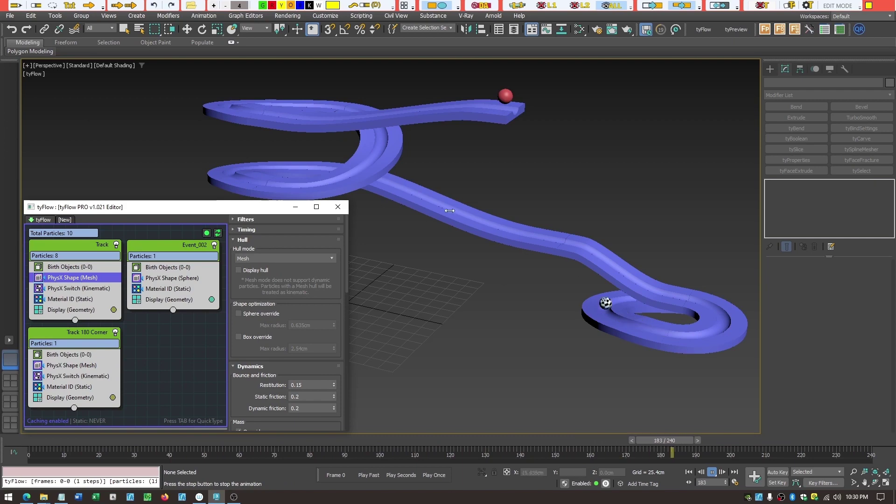
click(72, 366)
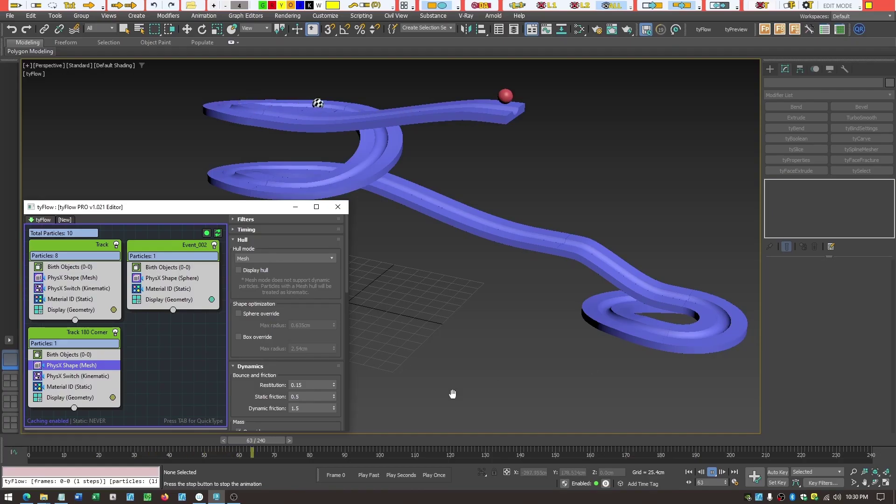
drag(306, 410, 263, 409)
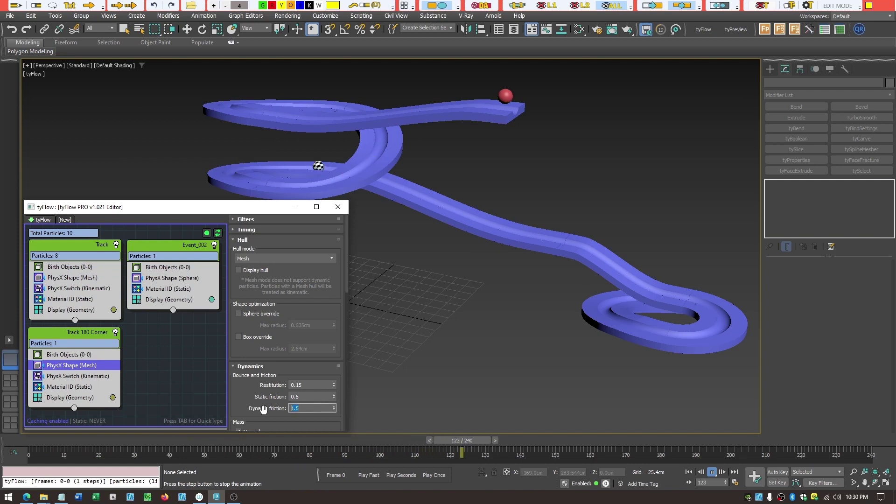
text(.2)
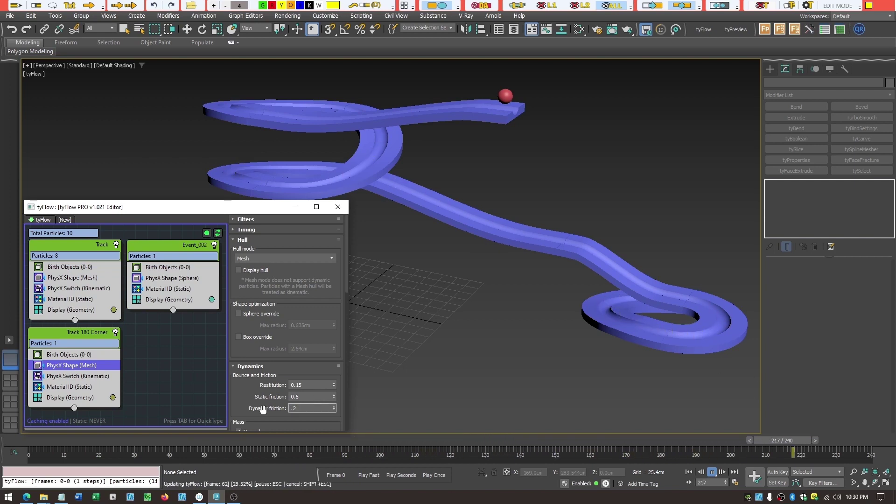
key(Return)
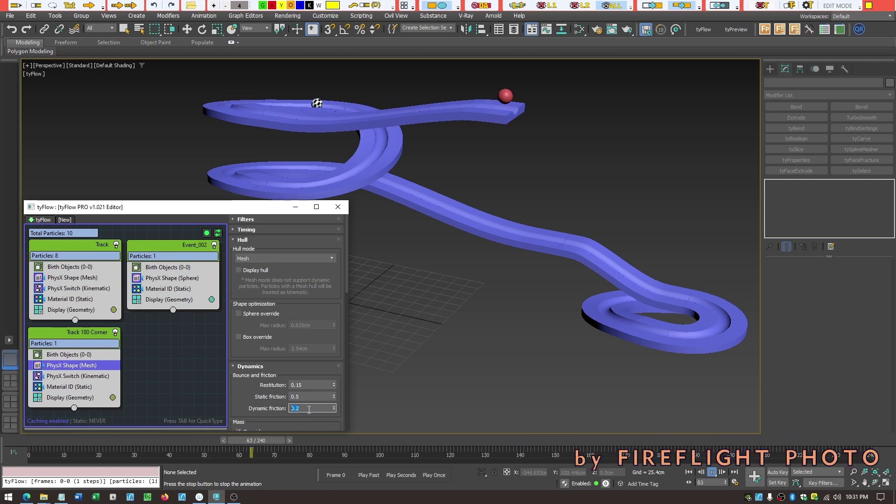
- Try dynamic friction values of 0.5 and 1 on the Track 180 Corner's PhysX Shape, and compare the ball's motion
text(.5)
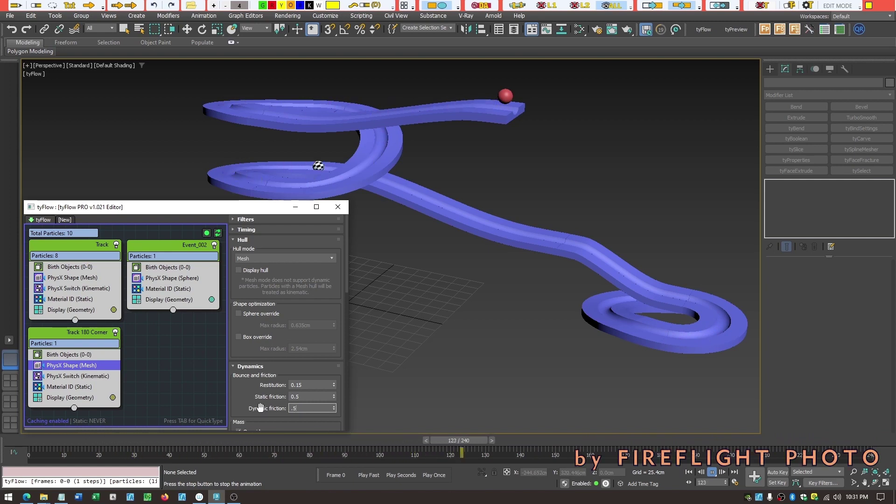
key(Return)
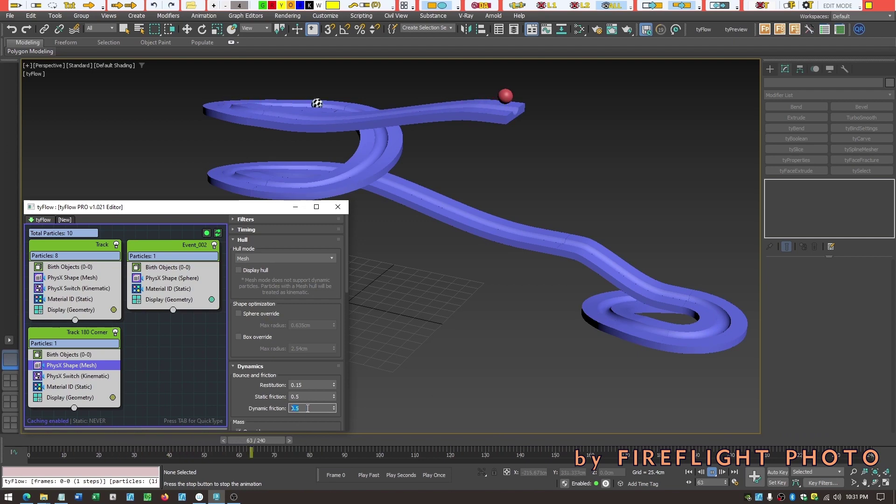
text(1)
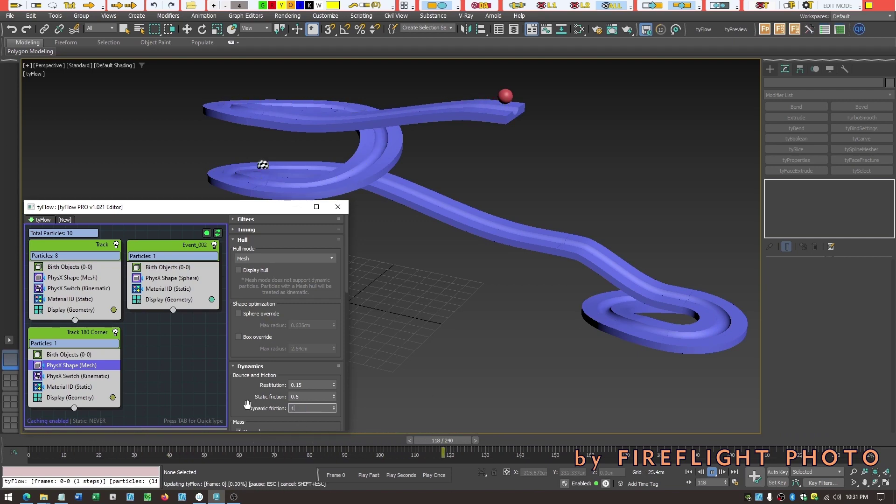
key(Return)
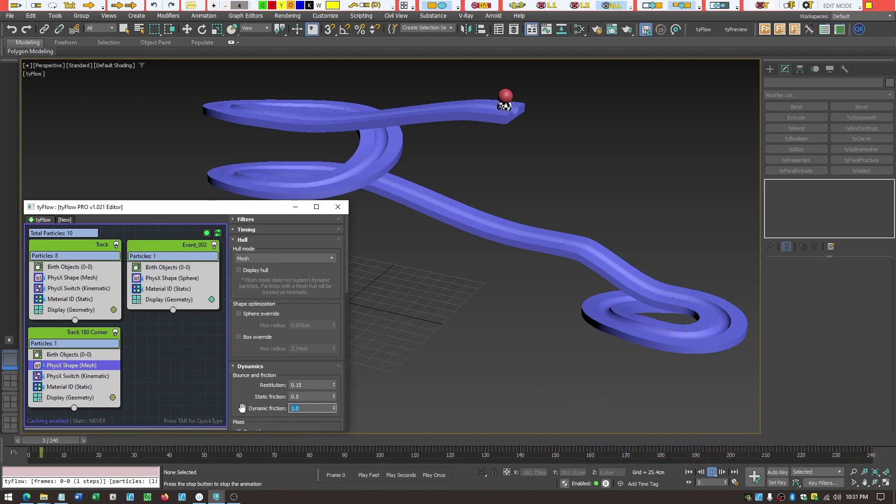
- Set the Track 180 Corner's PhysX Shape dynamic friction to 1.5, and watch the ball run the track
text(1.)
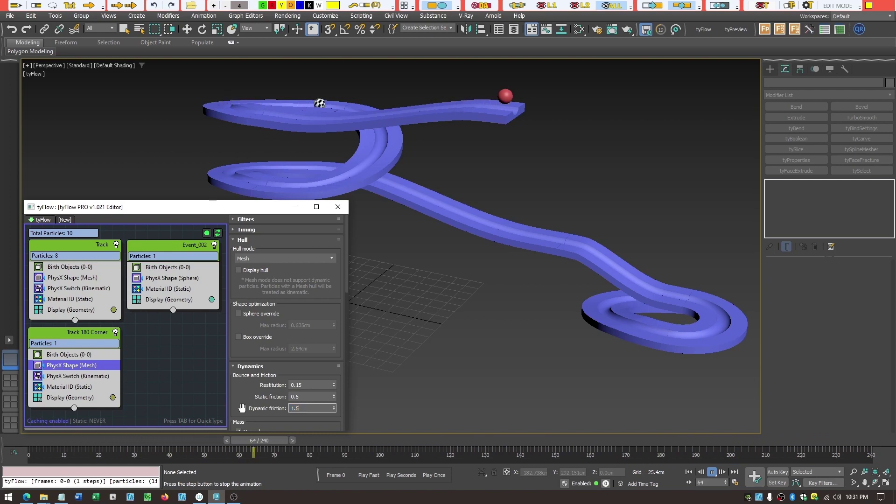
text(5)
key(Return)
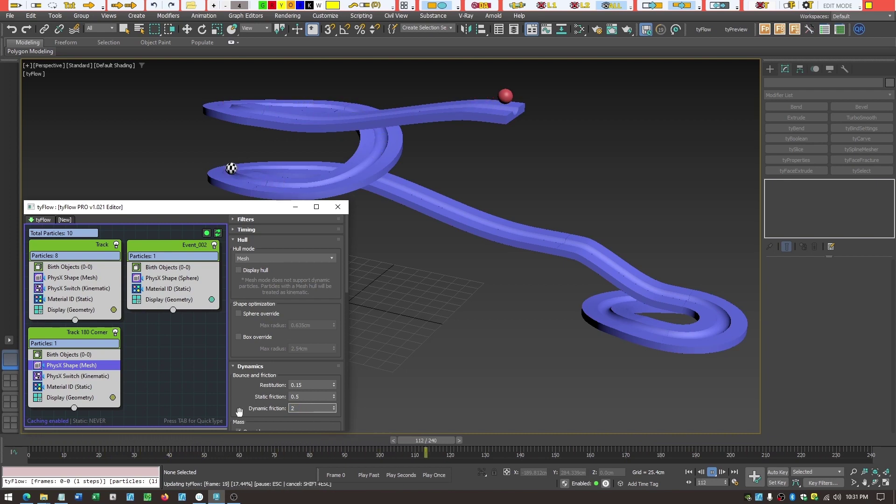
- Try a dynamic friction of 2 on the Track 180 Corner's PhysX Shape, and return it to 1.5
key(Return)
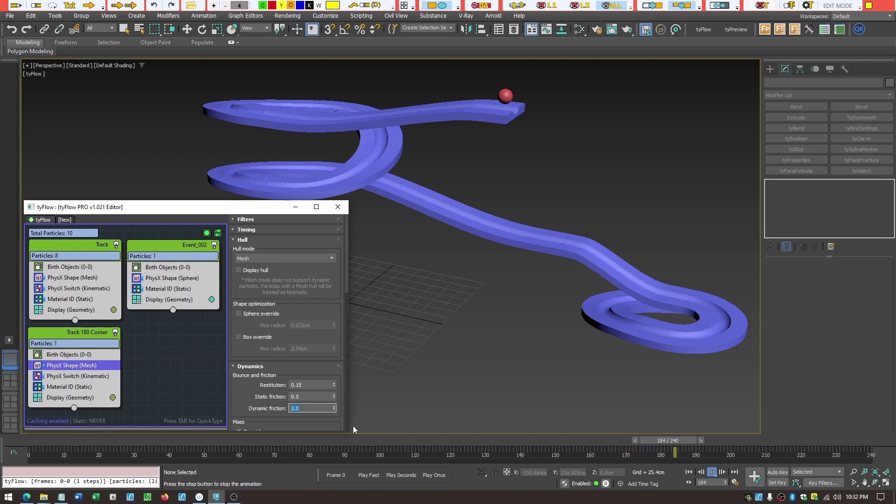
text(1.5)
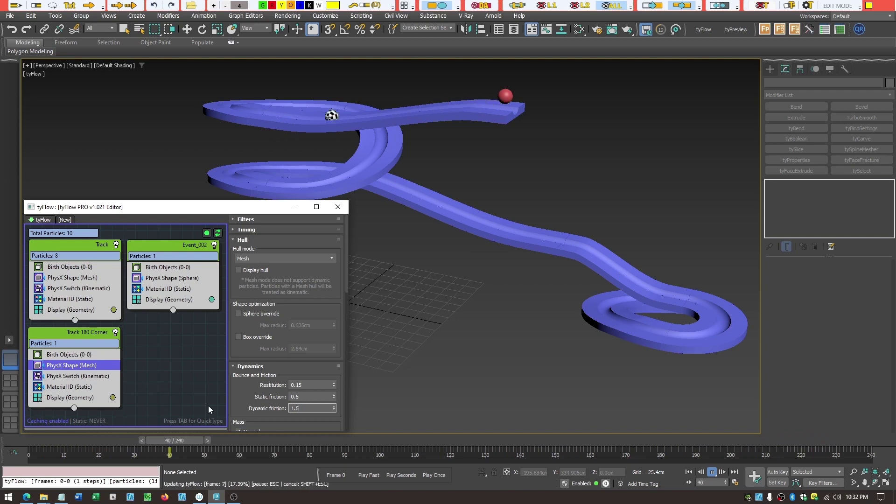
key(Return)
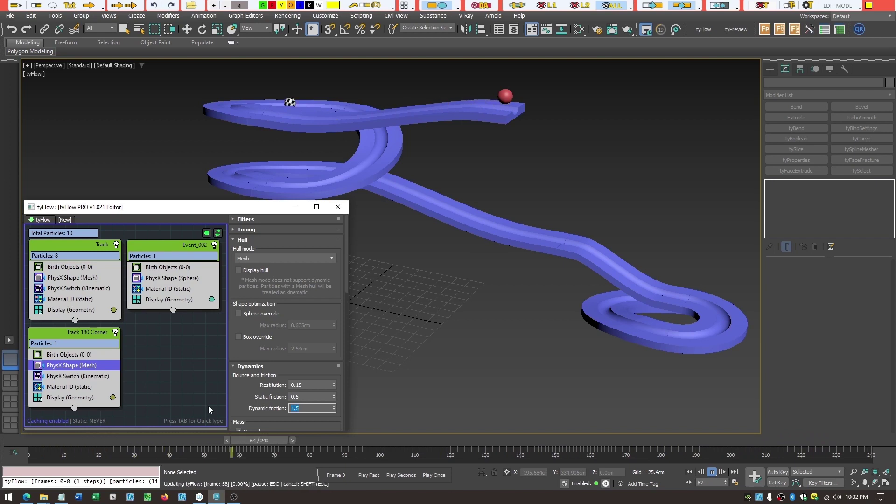